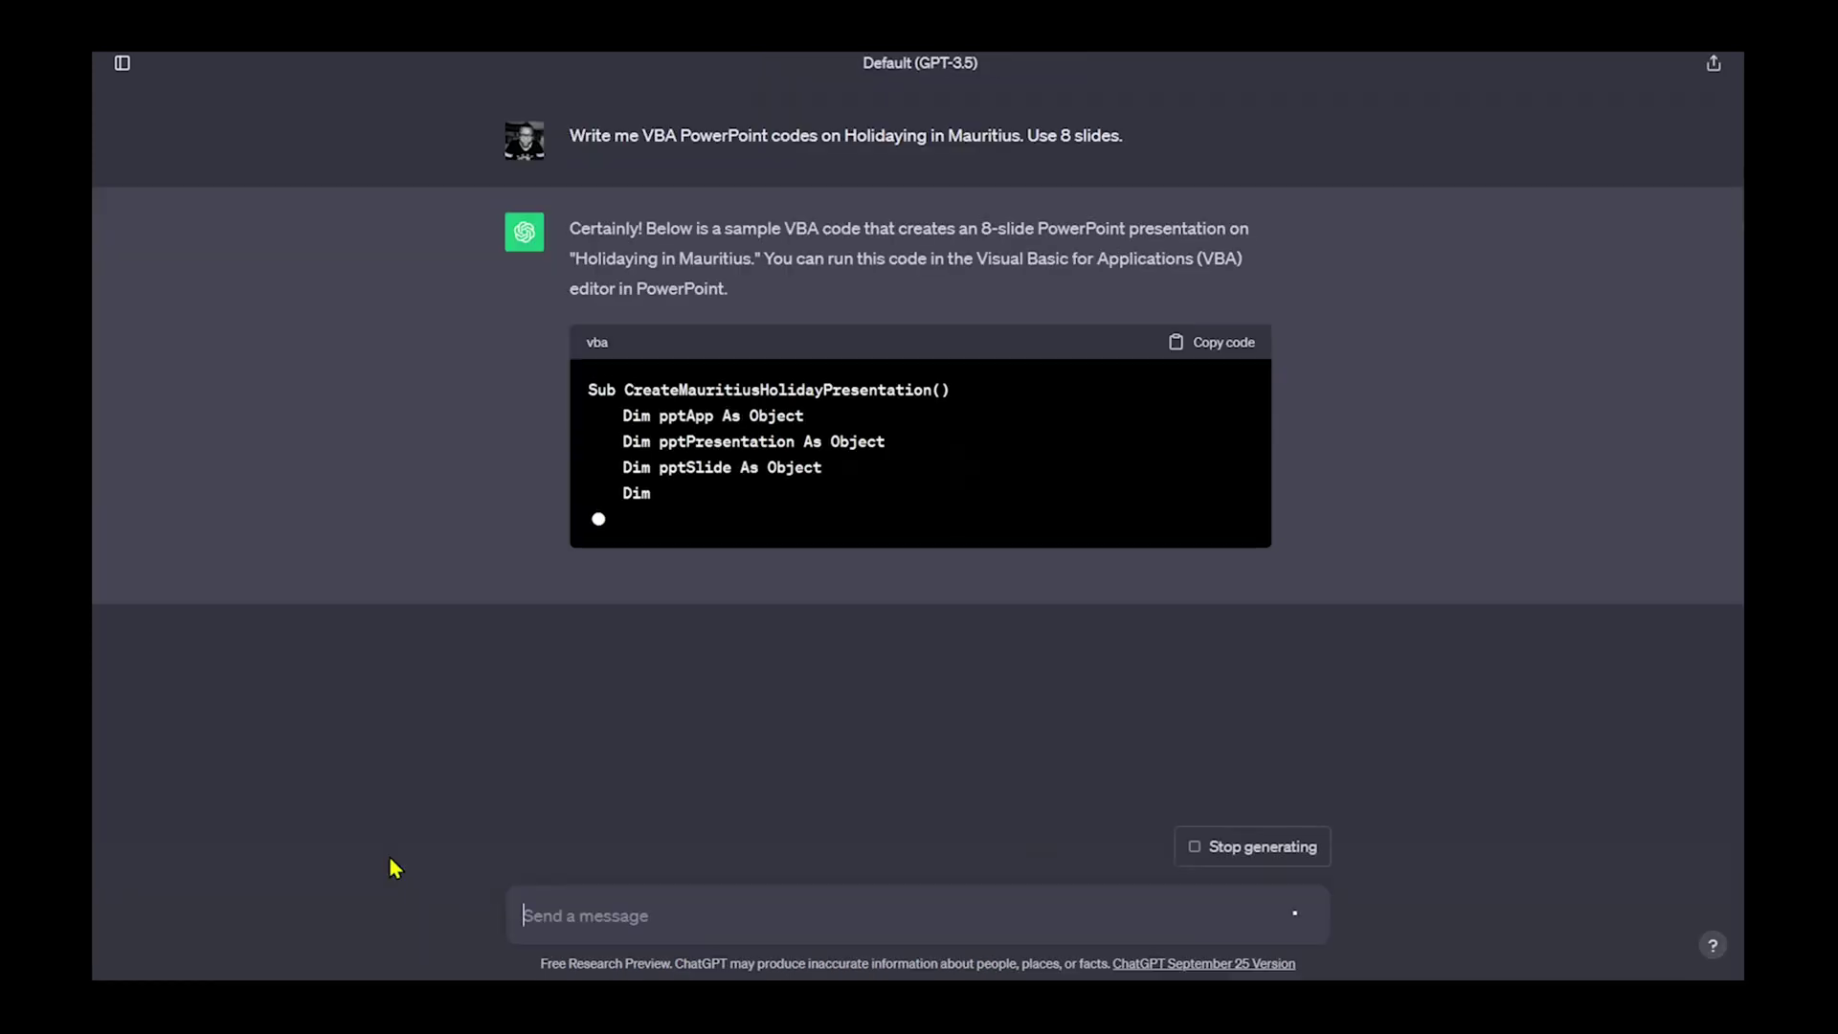
Run the Mauritius macro and apply the second island-photo Designer idea to the title slide
{"action": "left_click", "coordinate": [512, 146]}
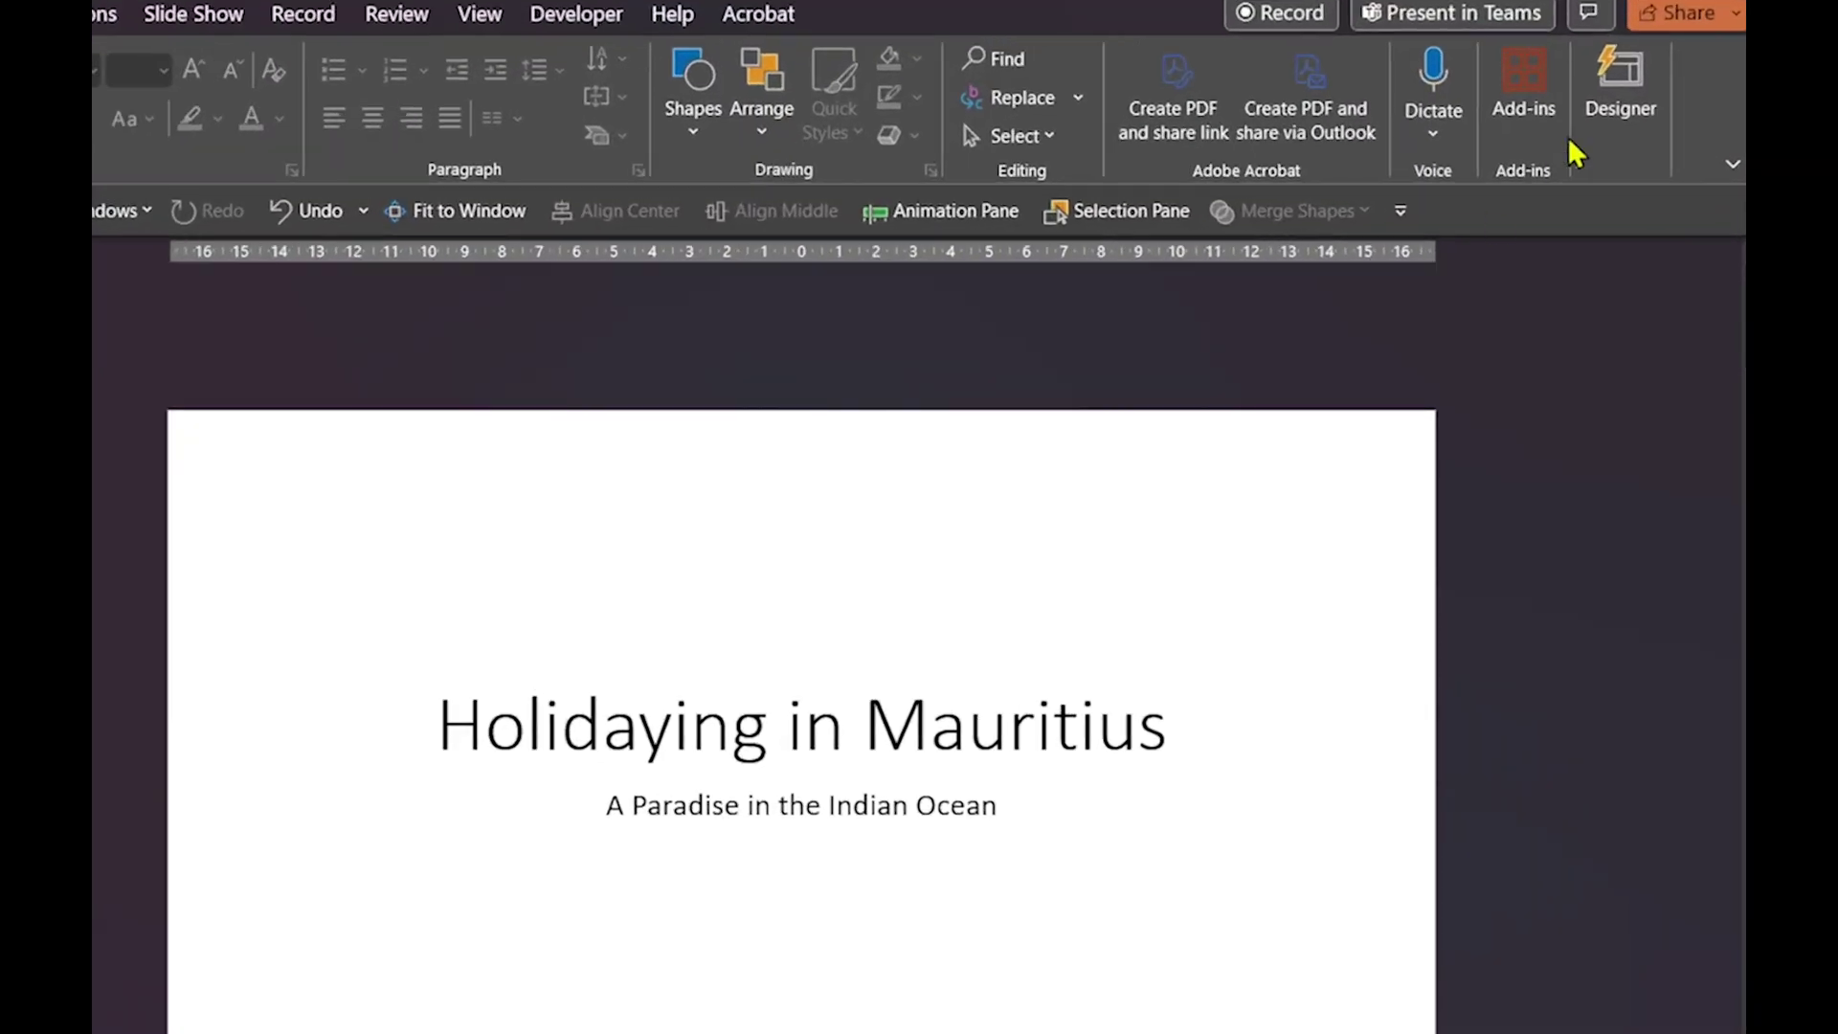
{"action": "left_click", "coordinate": [1611, 134]}
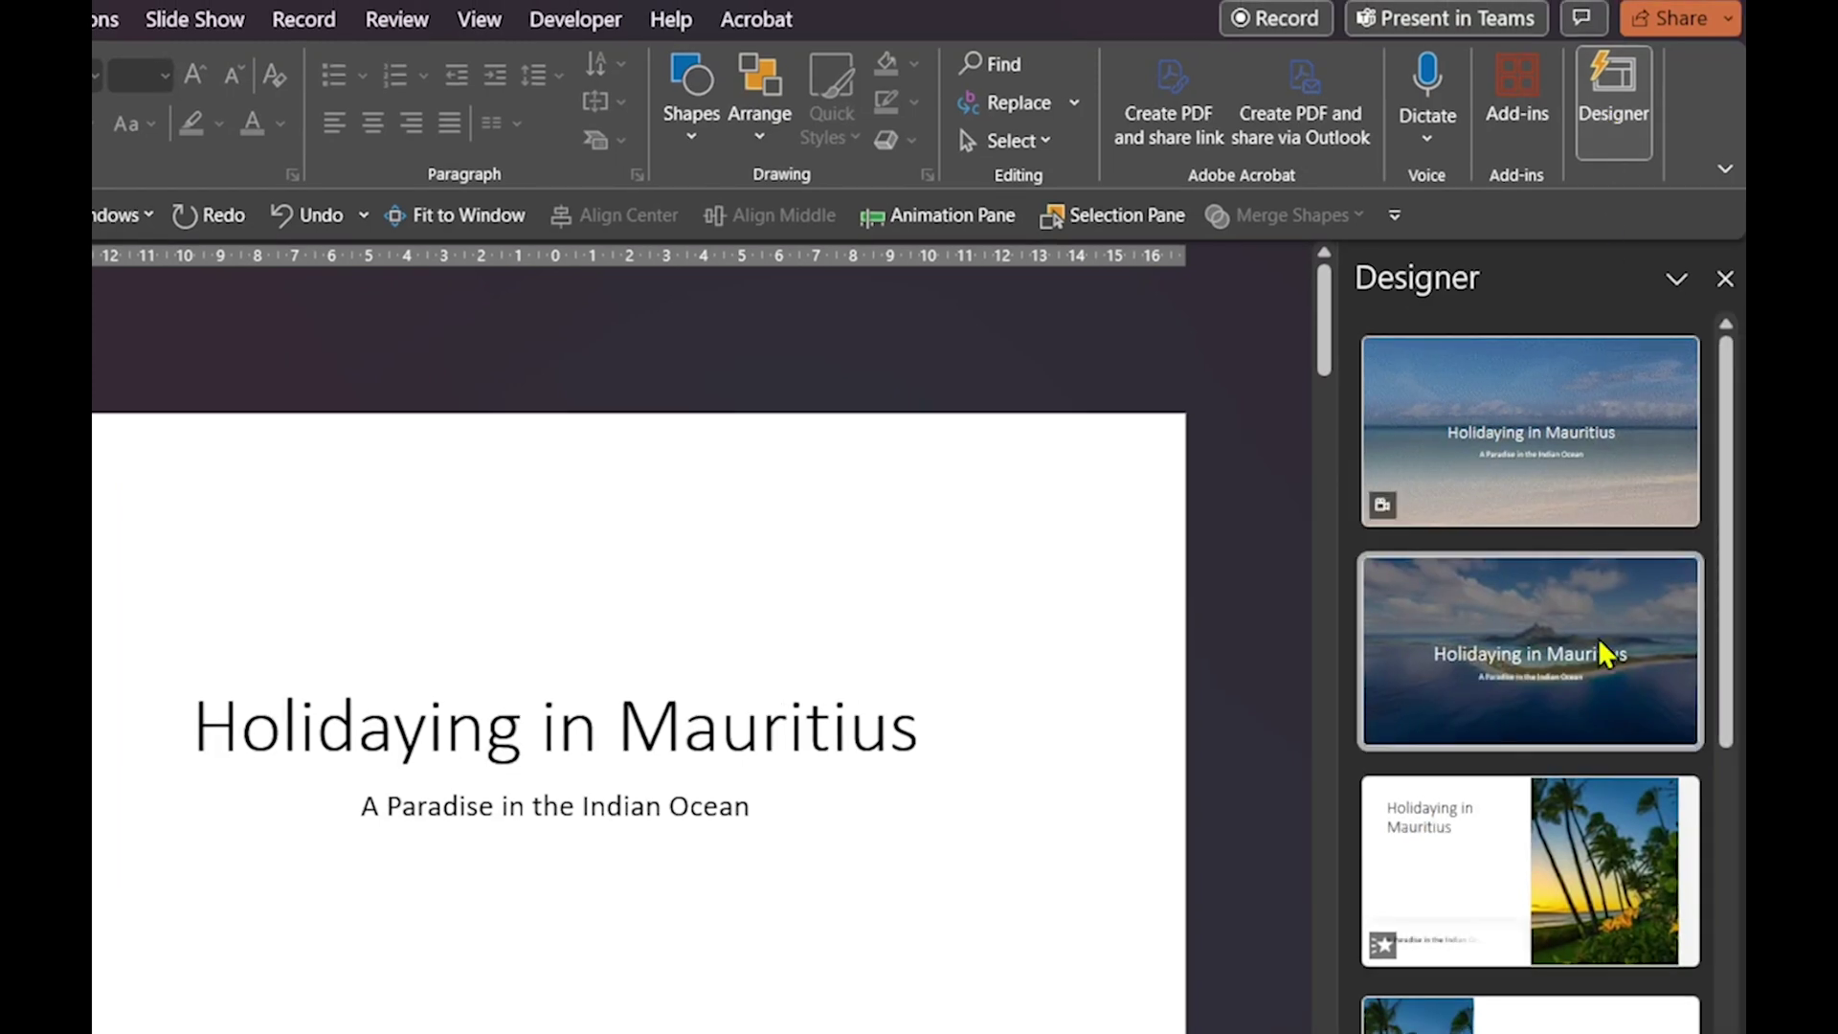
{"action": "left_click", "coordinate": [1599, 638]}
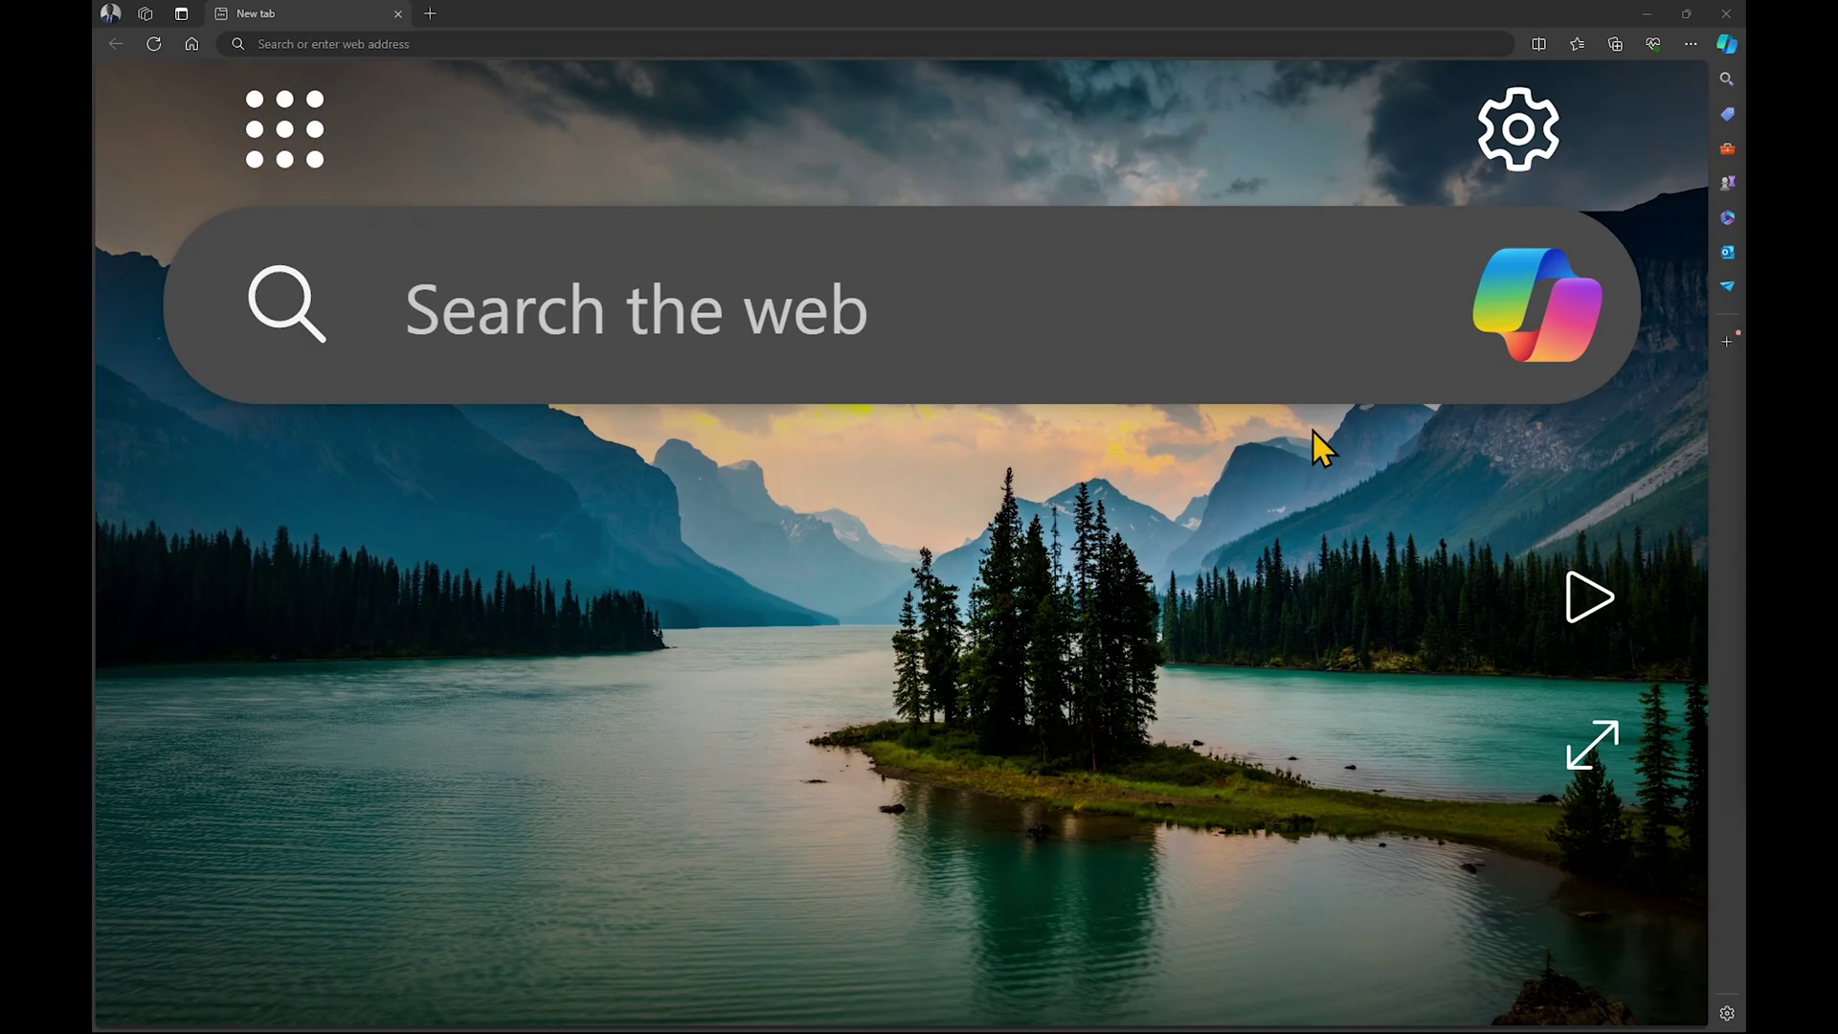
Search for chatgpt and open chatgpt.com
{"action": "left_click", "coordinate": [1290, 327]}
{"action": "type", "text": "chatgpt"}
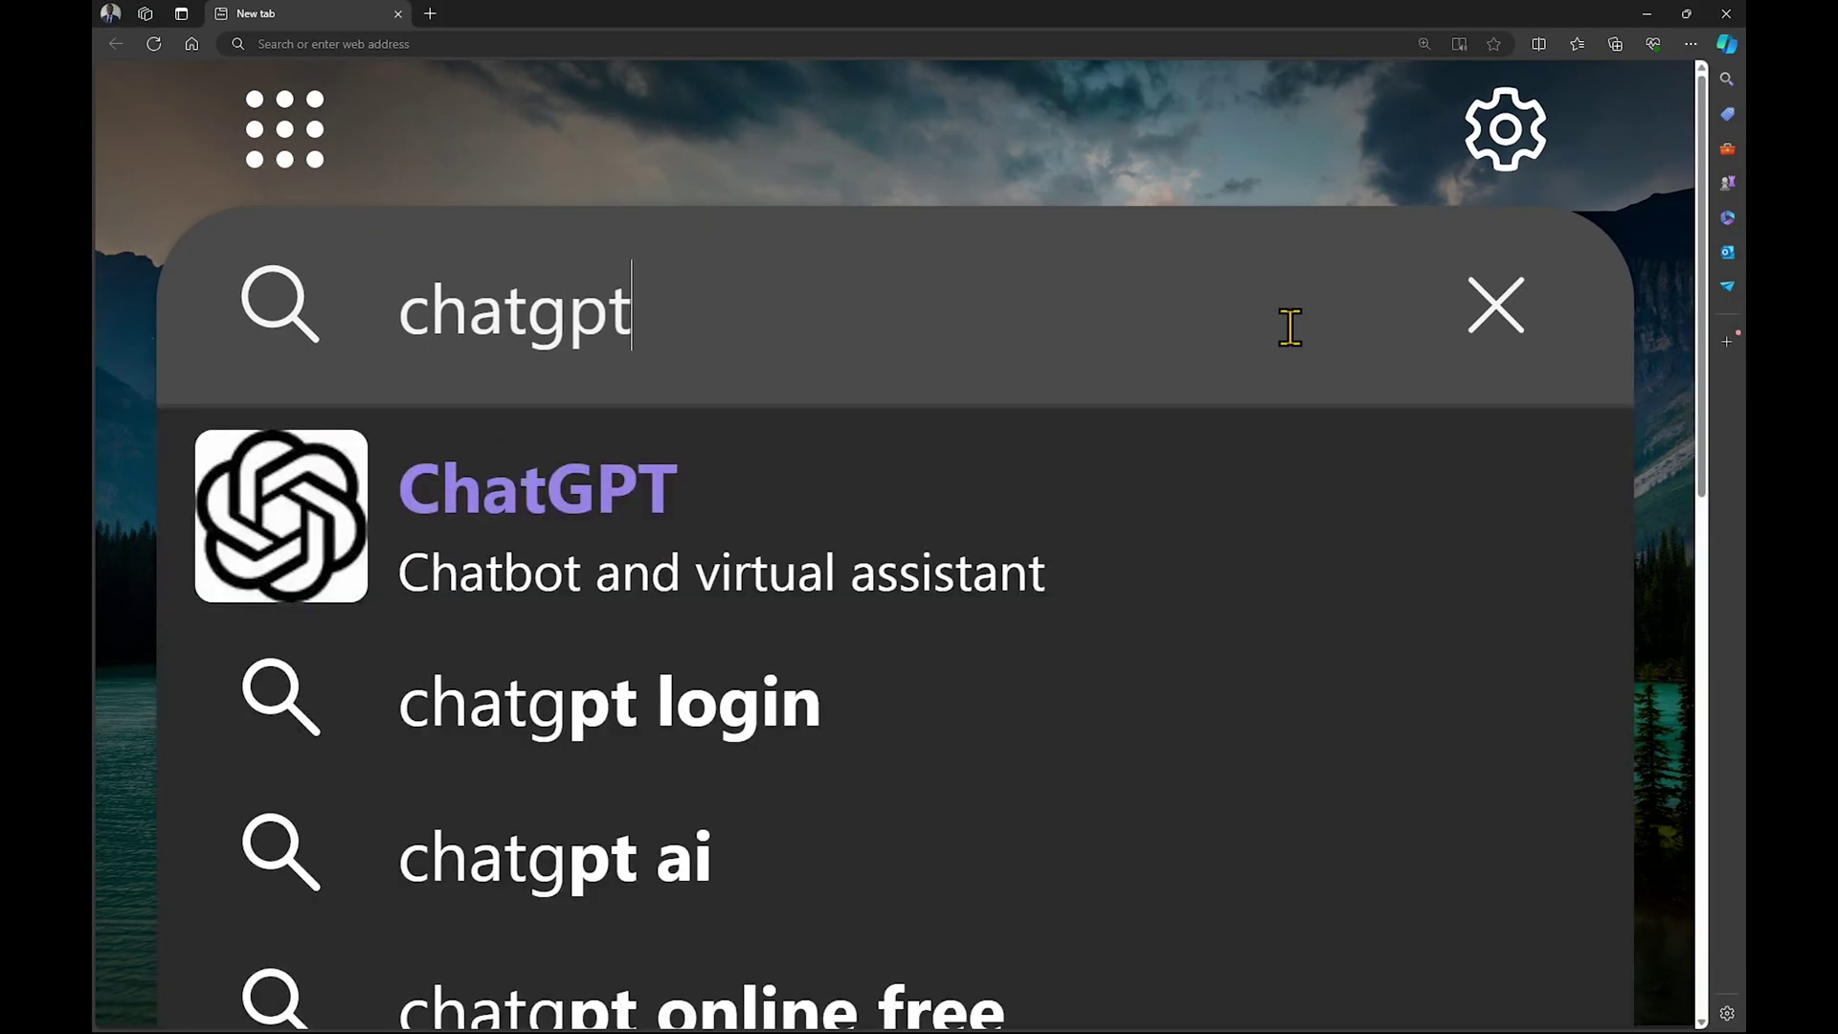
{"action": "left_click", "coordinate": [911, 496]}
Ask ChatGPT for a five-slide record-high-temperatures VBA macro and copy the code
{"action": "type", "text": "Generate VBA code for a PowerPoint presentation on record"}
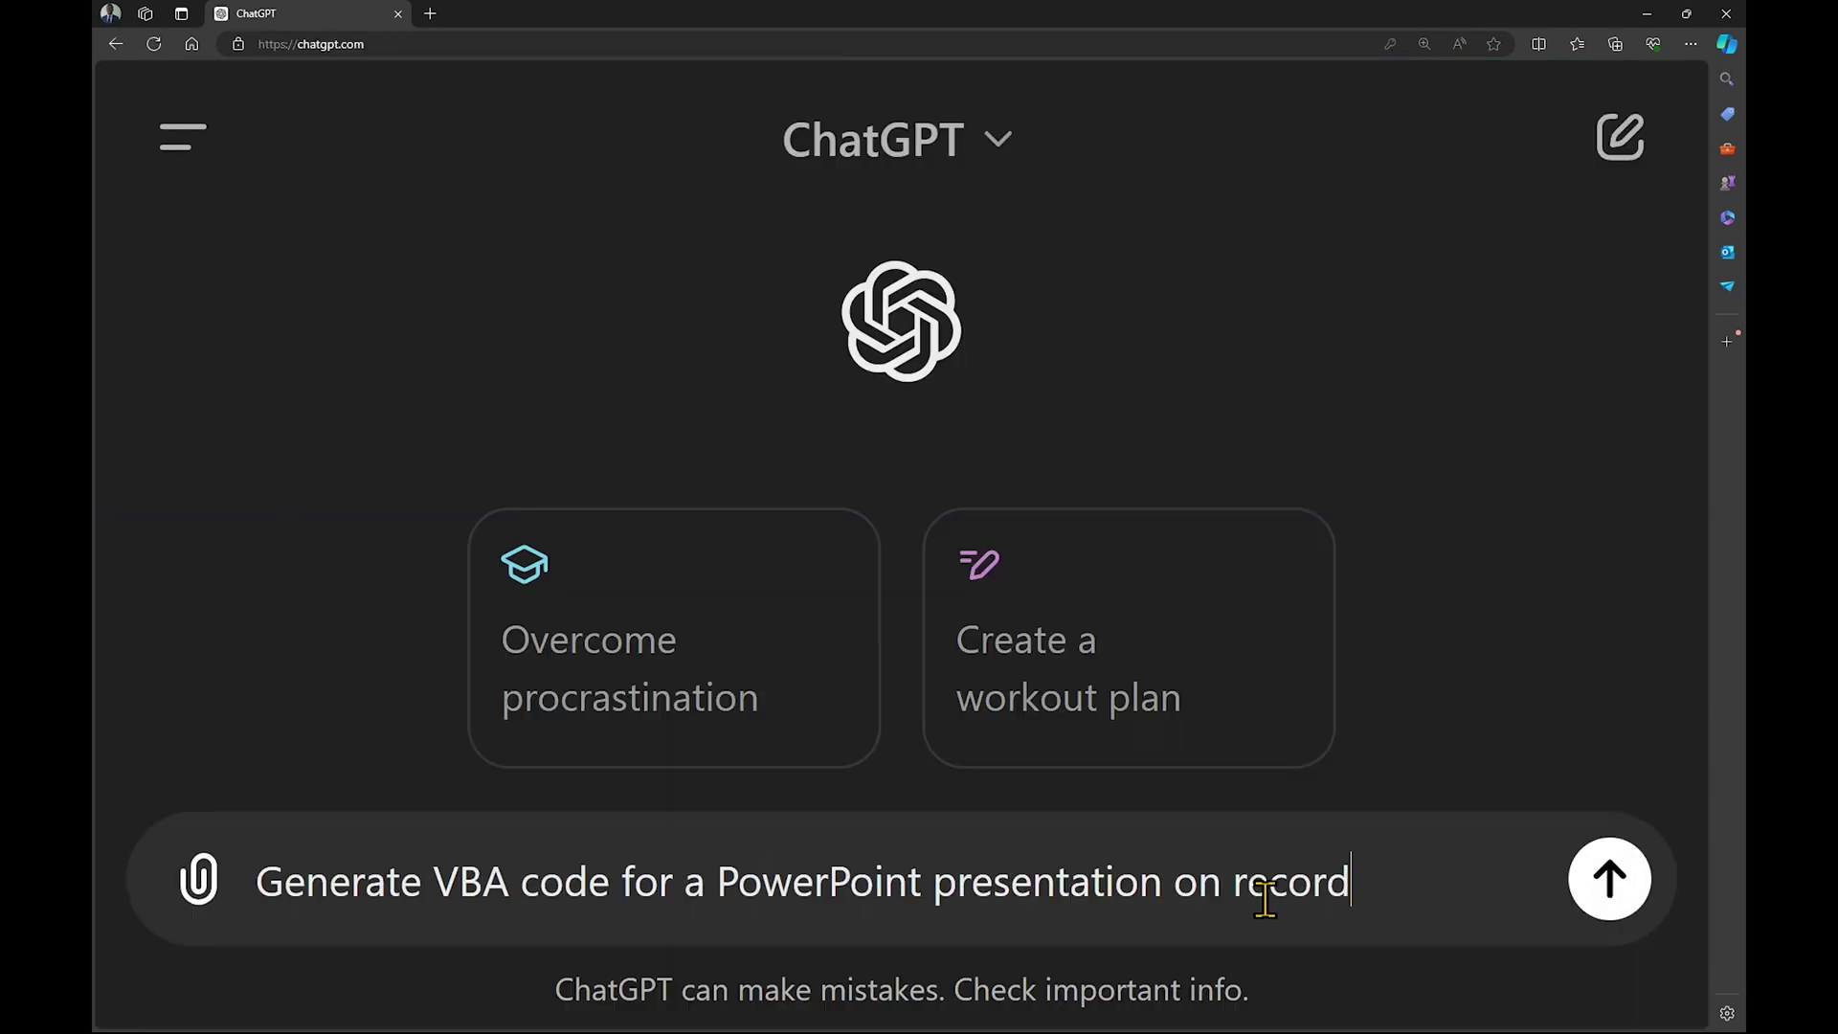
{"action": "type", "text": "temperatures around the world, and what we can do to address"}
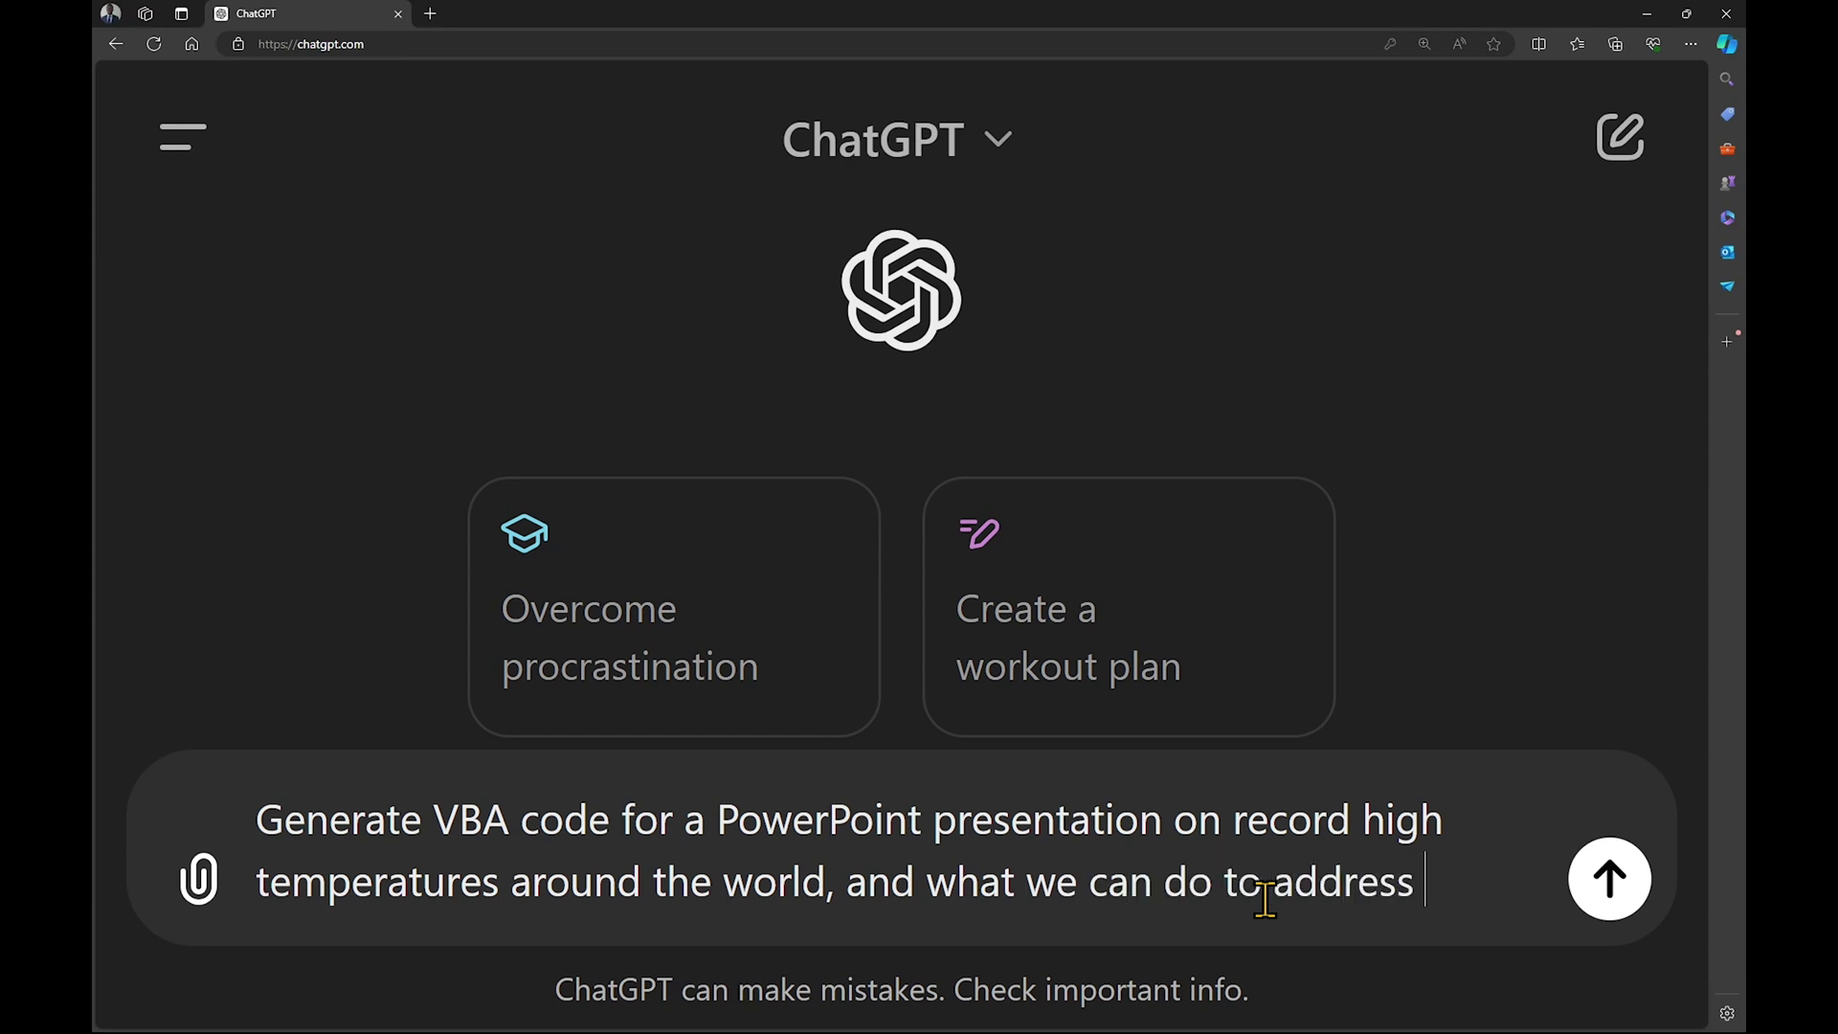
{"action": "type", "text": "this problem. Use 5 slides."}
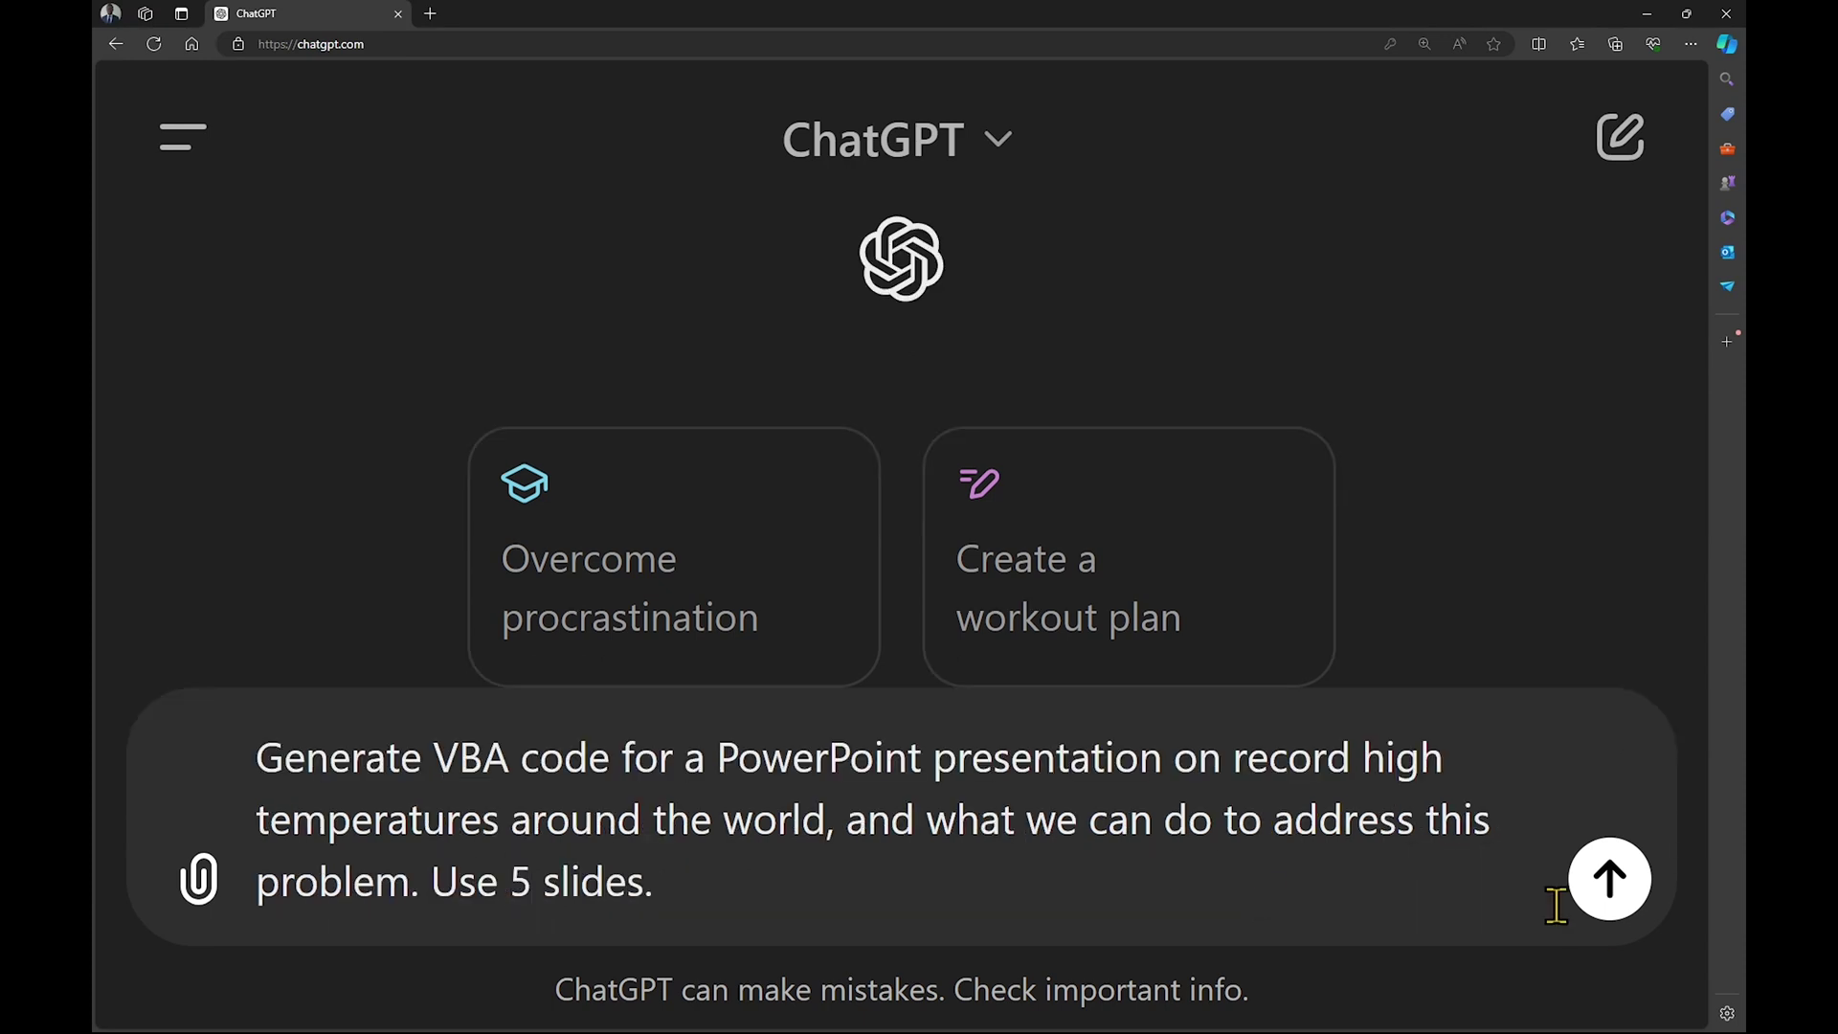
{"action": "key", "text": "Return"}
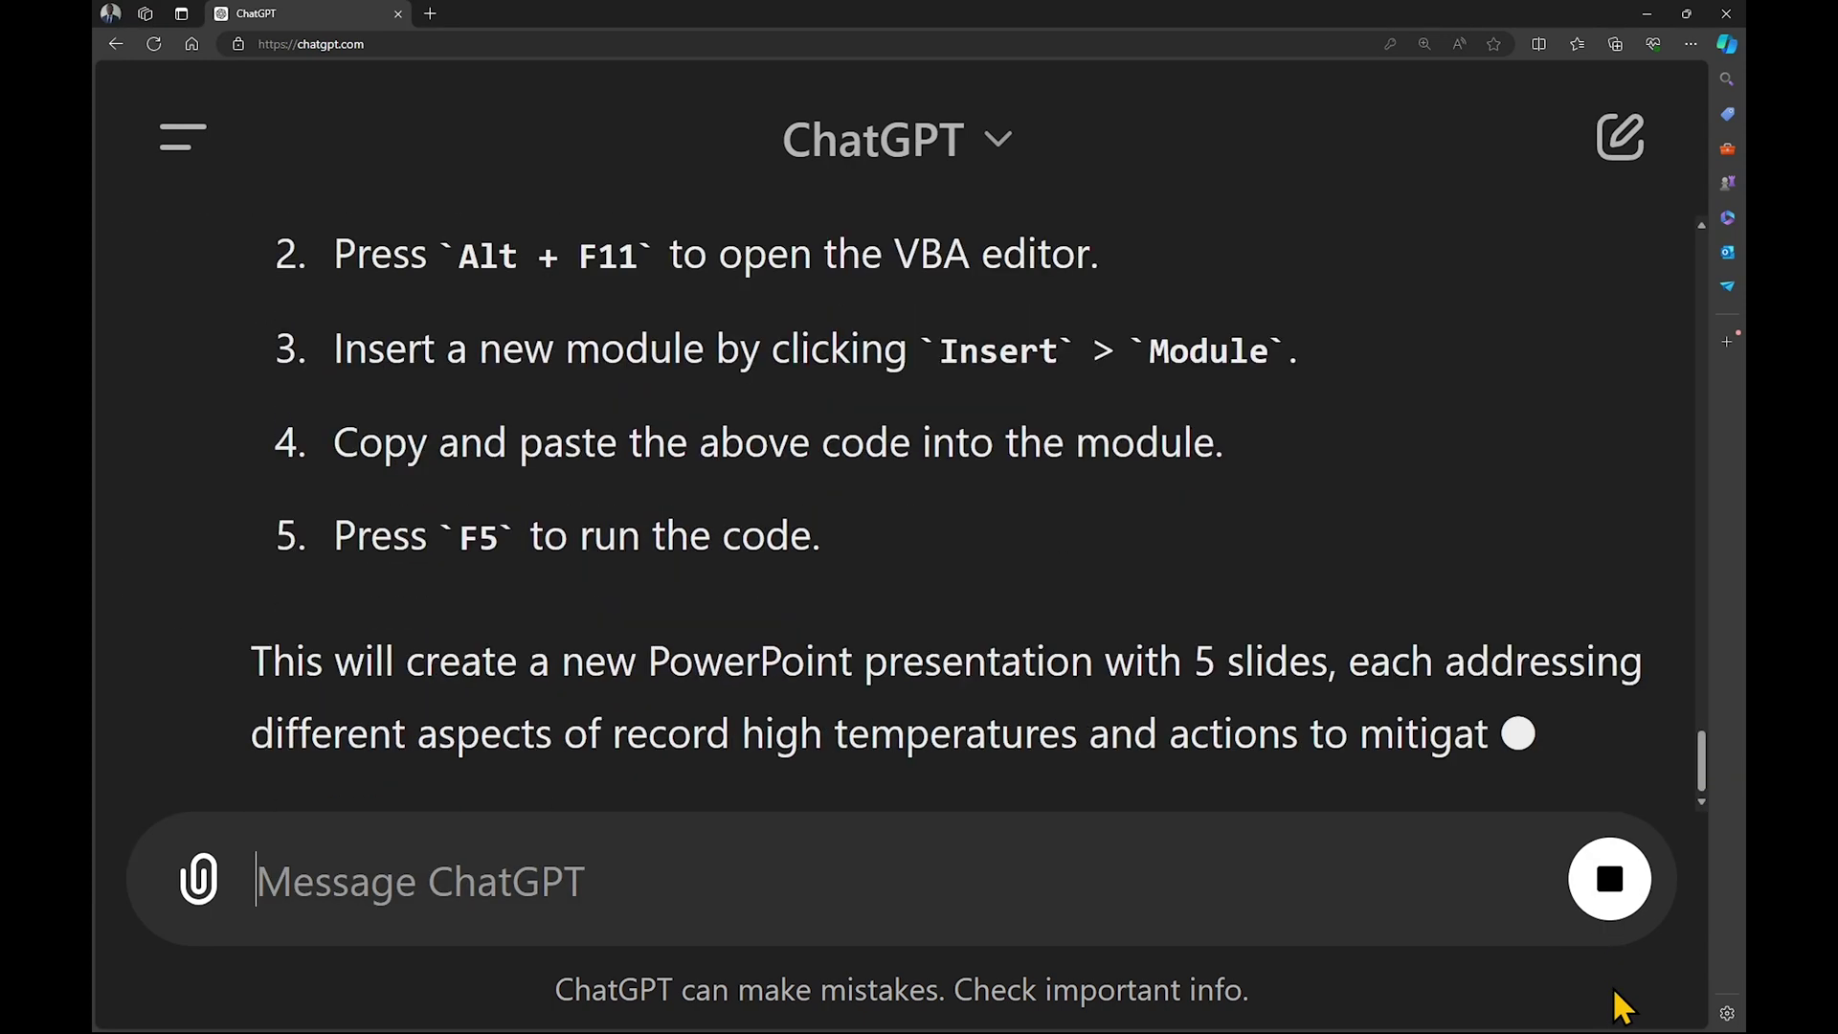
{"action": "left_click", "coordinate": [1533, 574]}
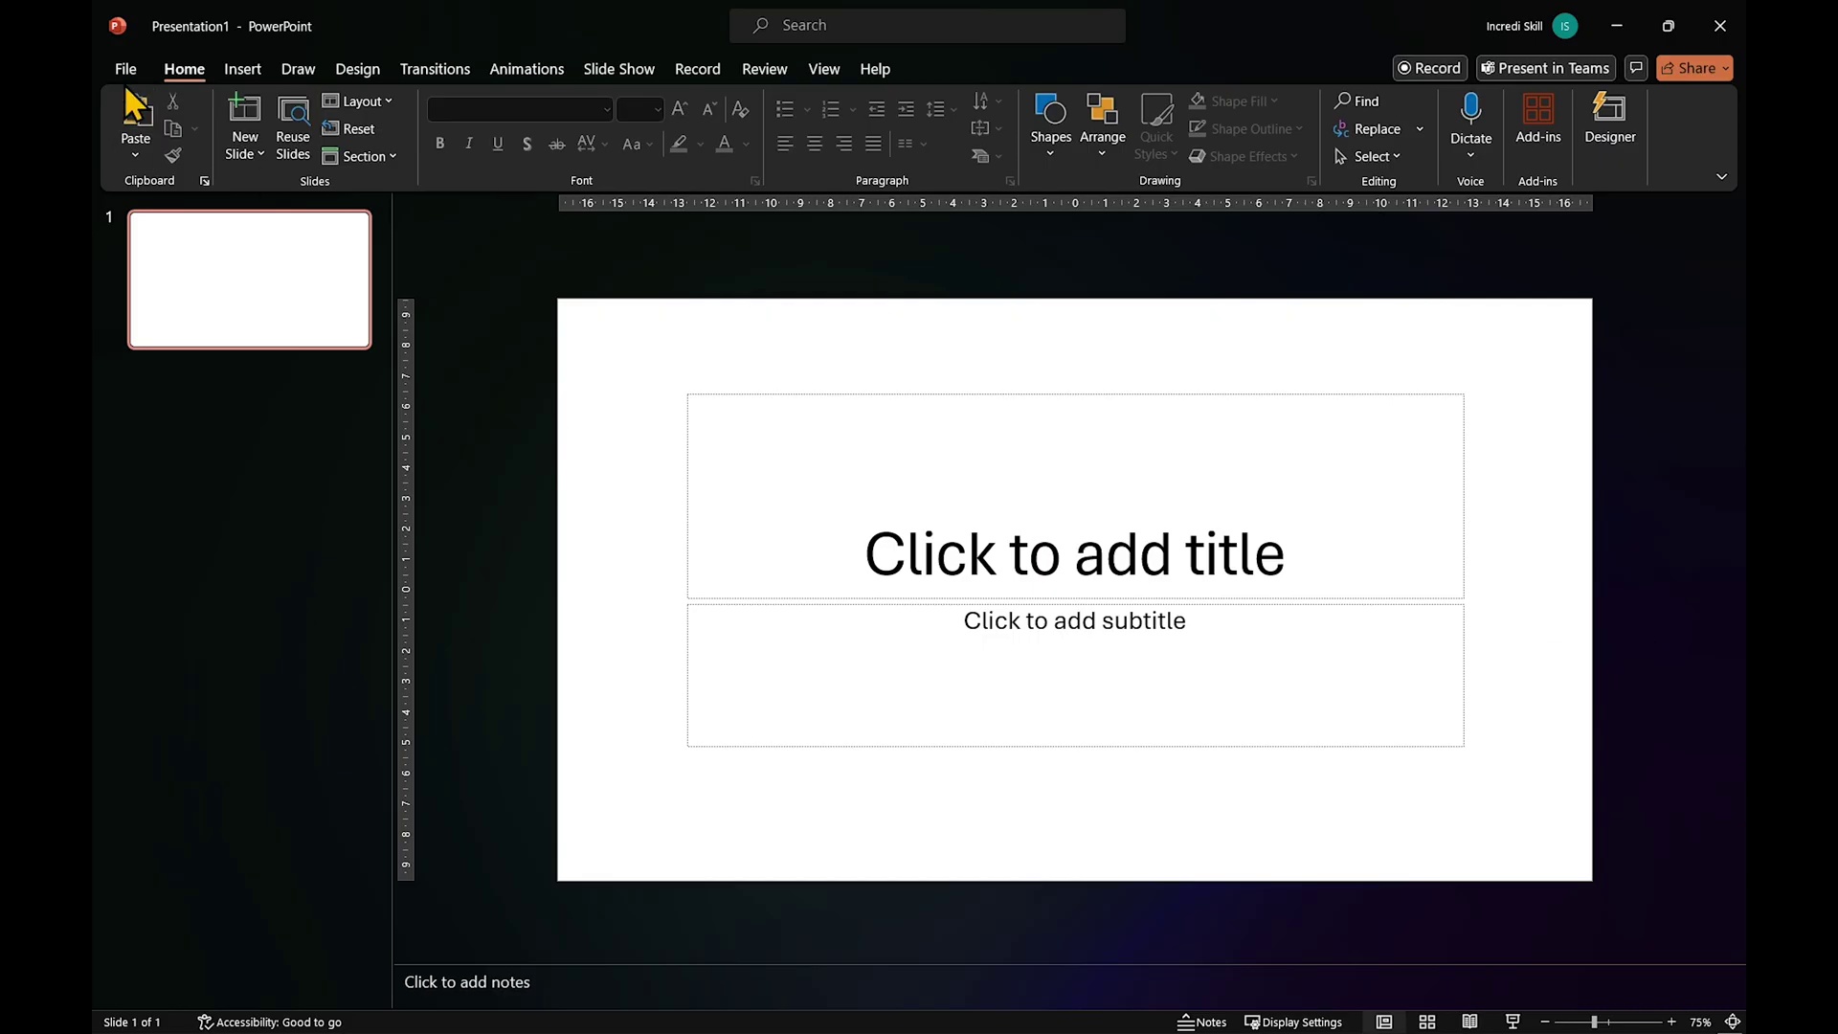
{"action": "left_click", "coordinate": [127, 74]}
Enable the Developer tab through Options > Customize Ribbon
{"action": "left_click", "coordinate": [168, 989]}
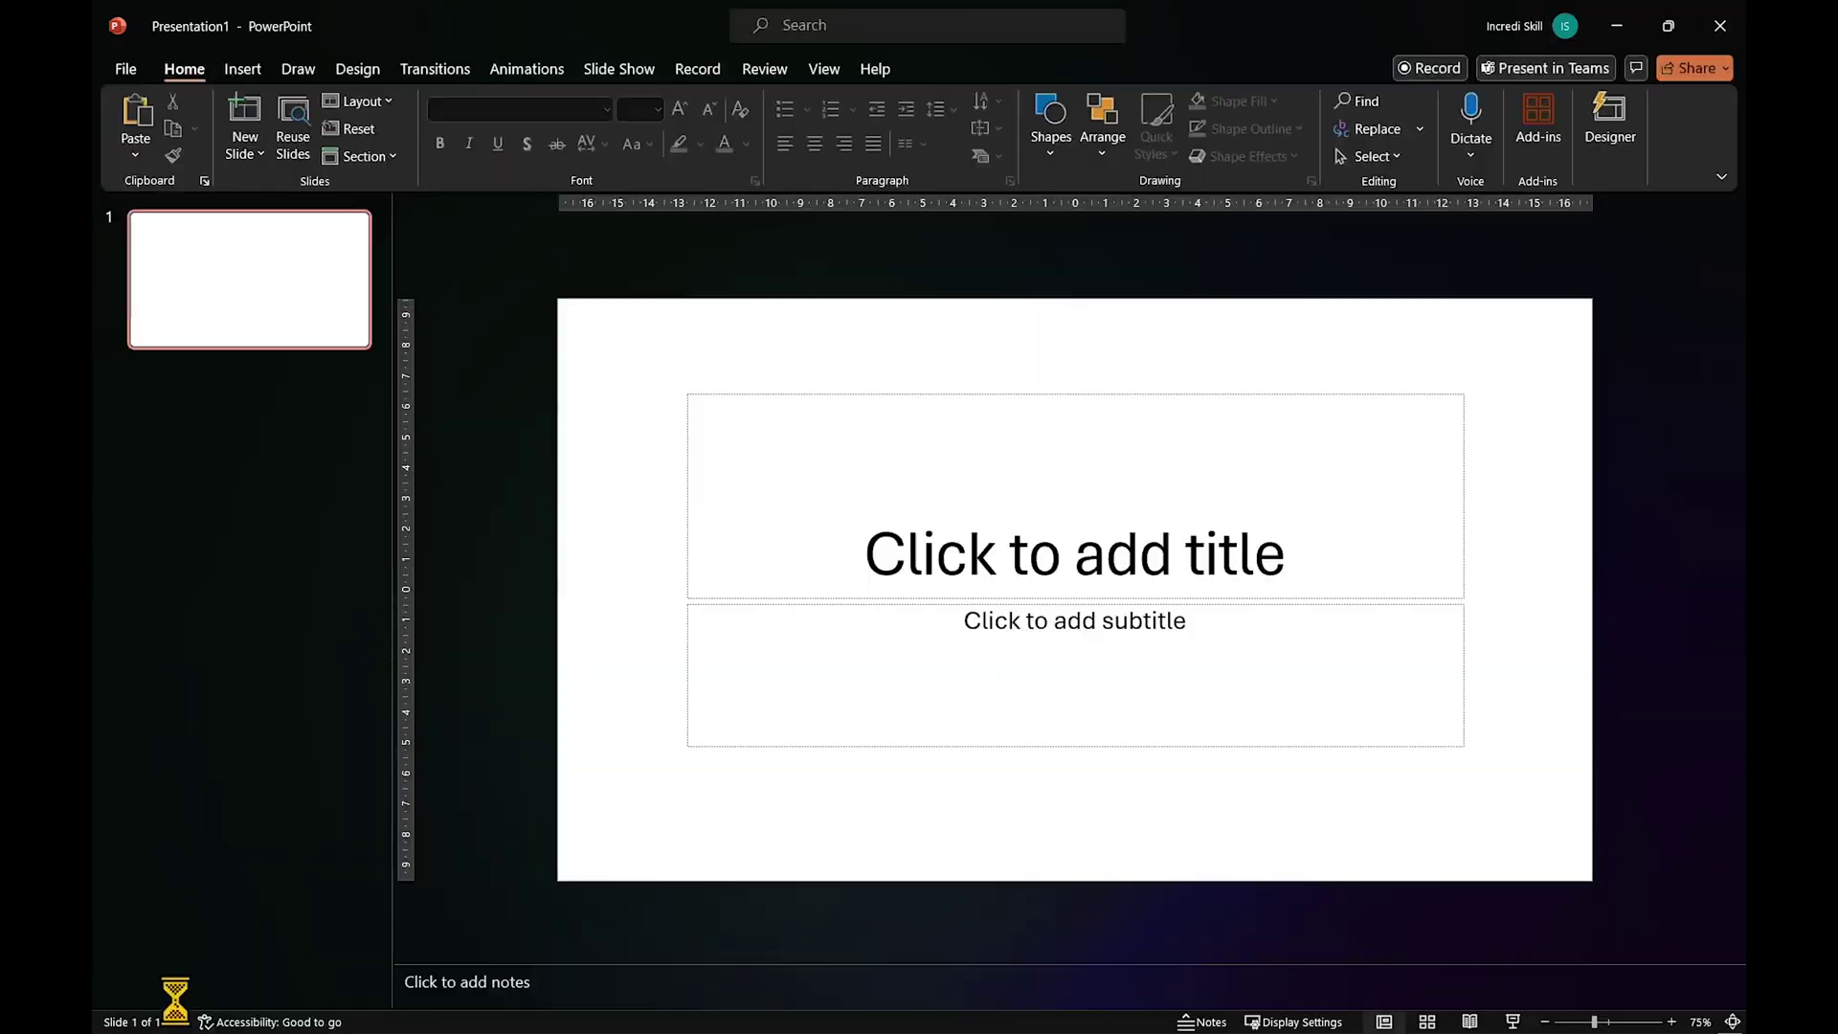
{"action": "left_click", "coordinate": [538, 388]}
{"action": "scroll", "coordinate": [1177, 503], "scroll_direction": "down", "scroll_amount": 3}
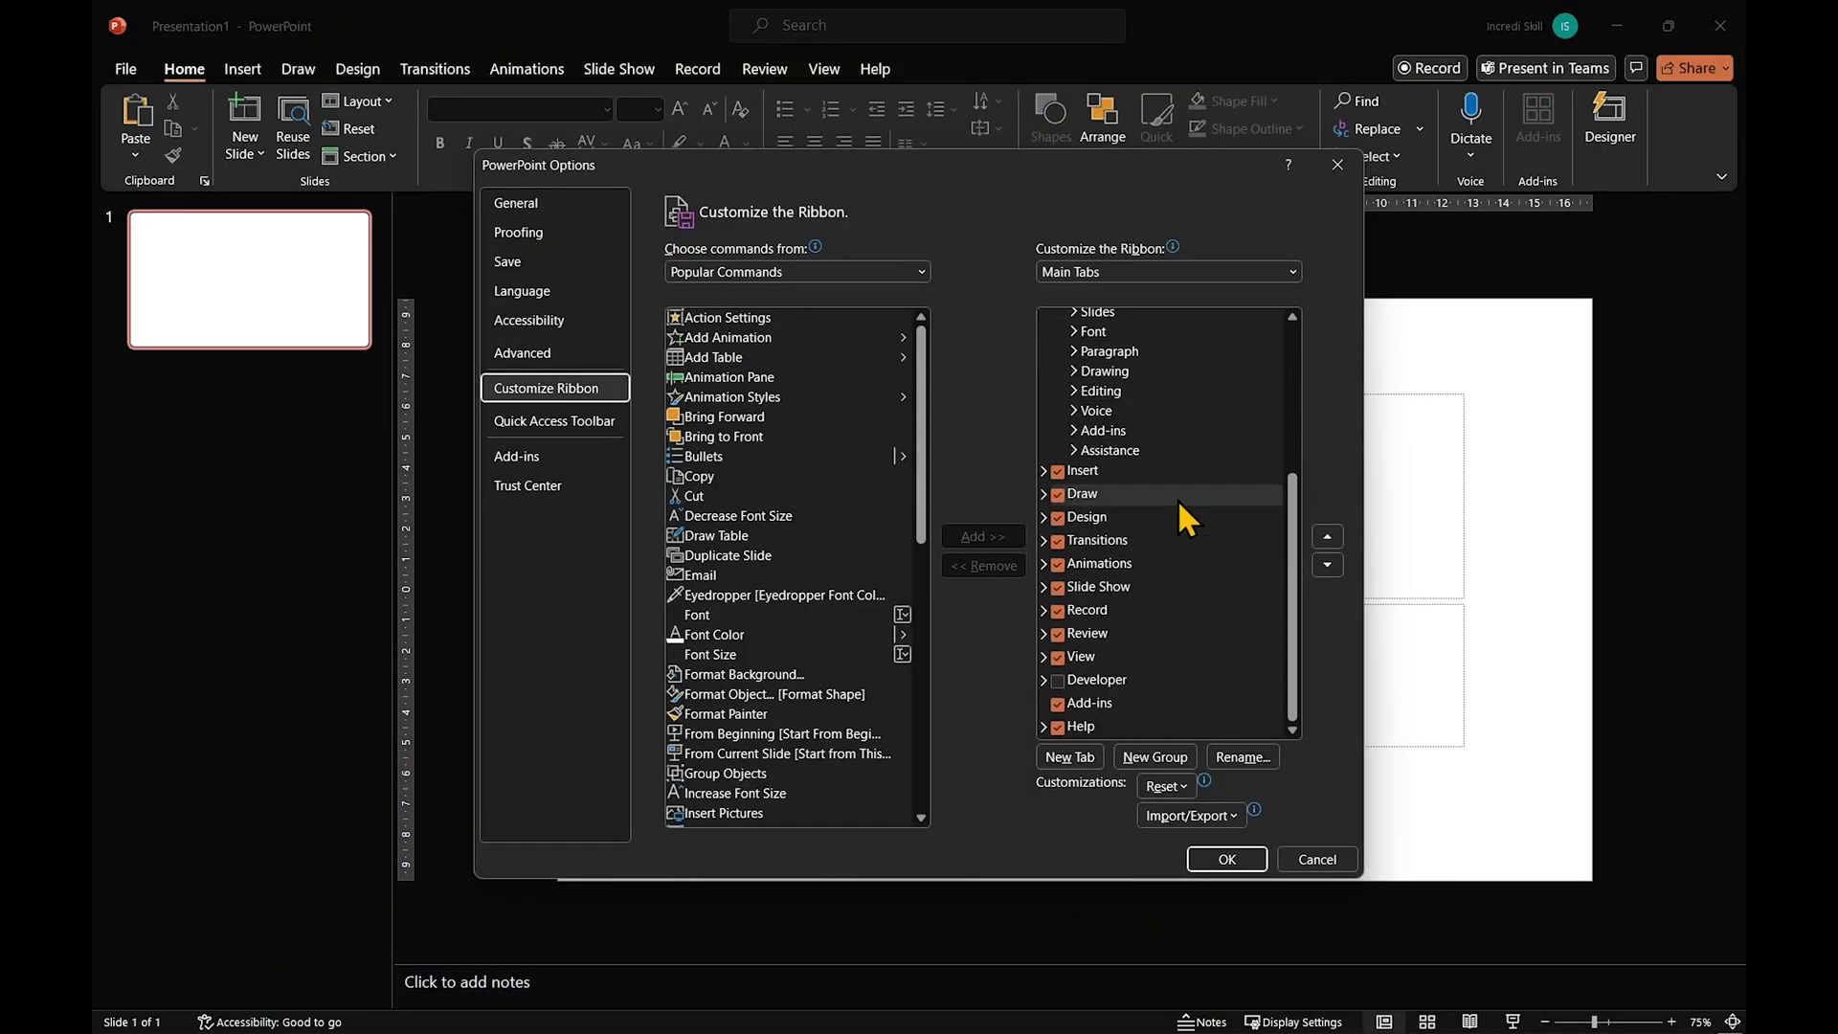
{"action": "left_click", "coordinate": [1058, 681]}
{"action": "left_click", "coordinate": [1226, 858]}
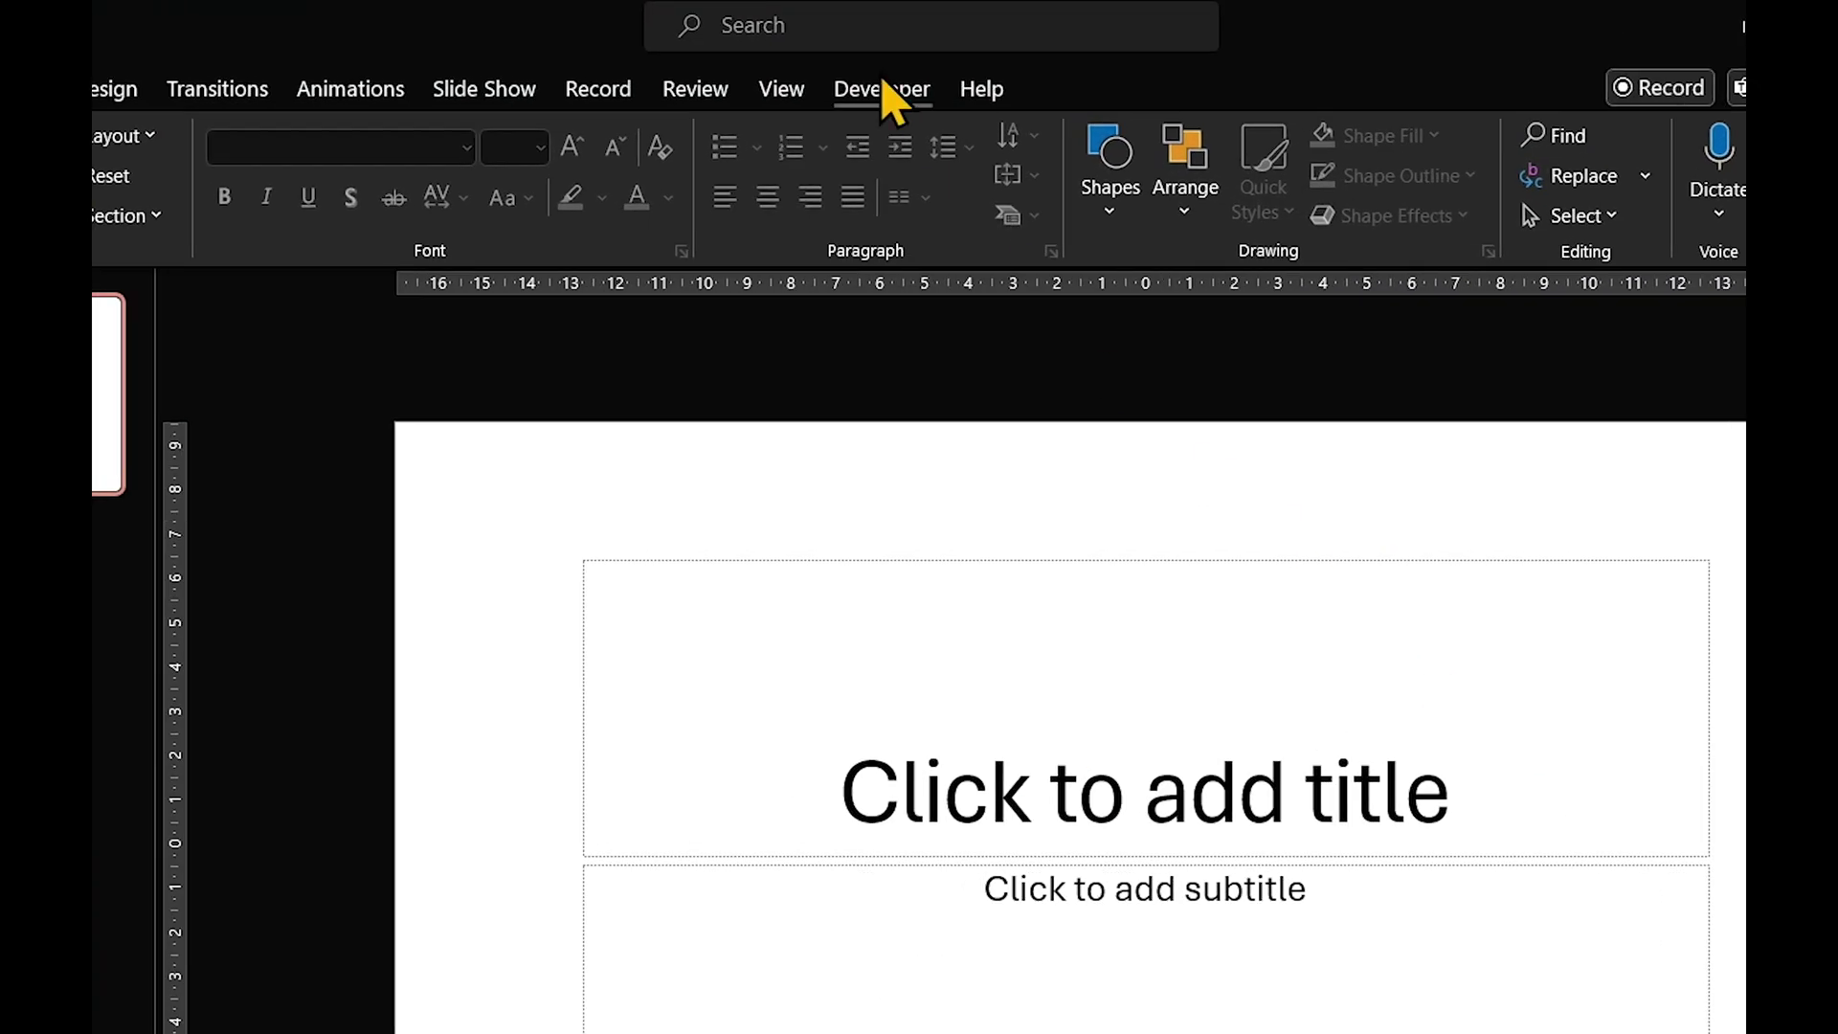
Paste the copied macro into a new VBA module and run it
{"action": "left_click", "coordinate": [887, 71]}
{"action": "left_click", "coordinate": [139, 184]}
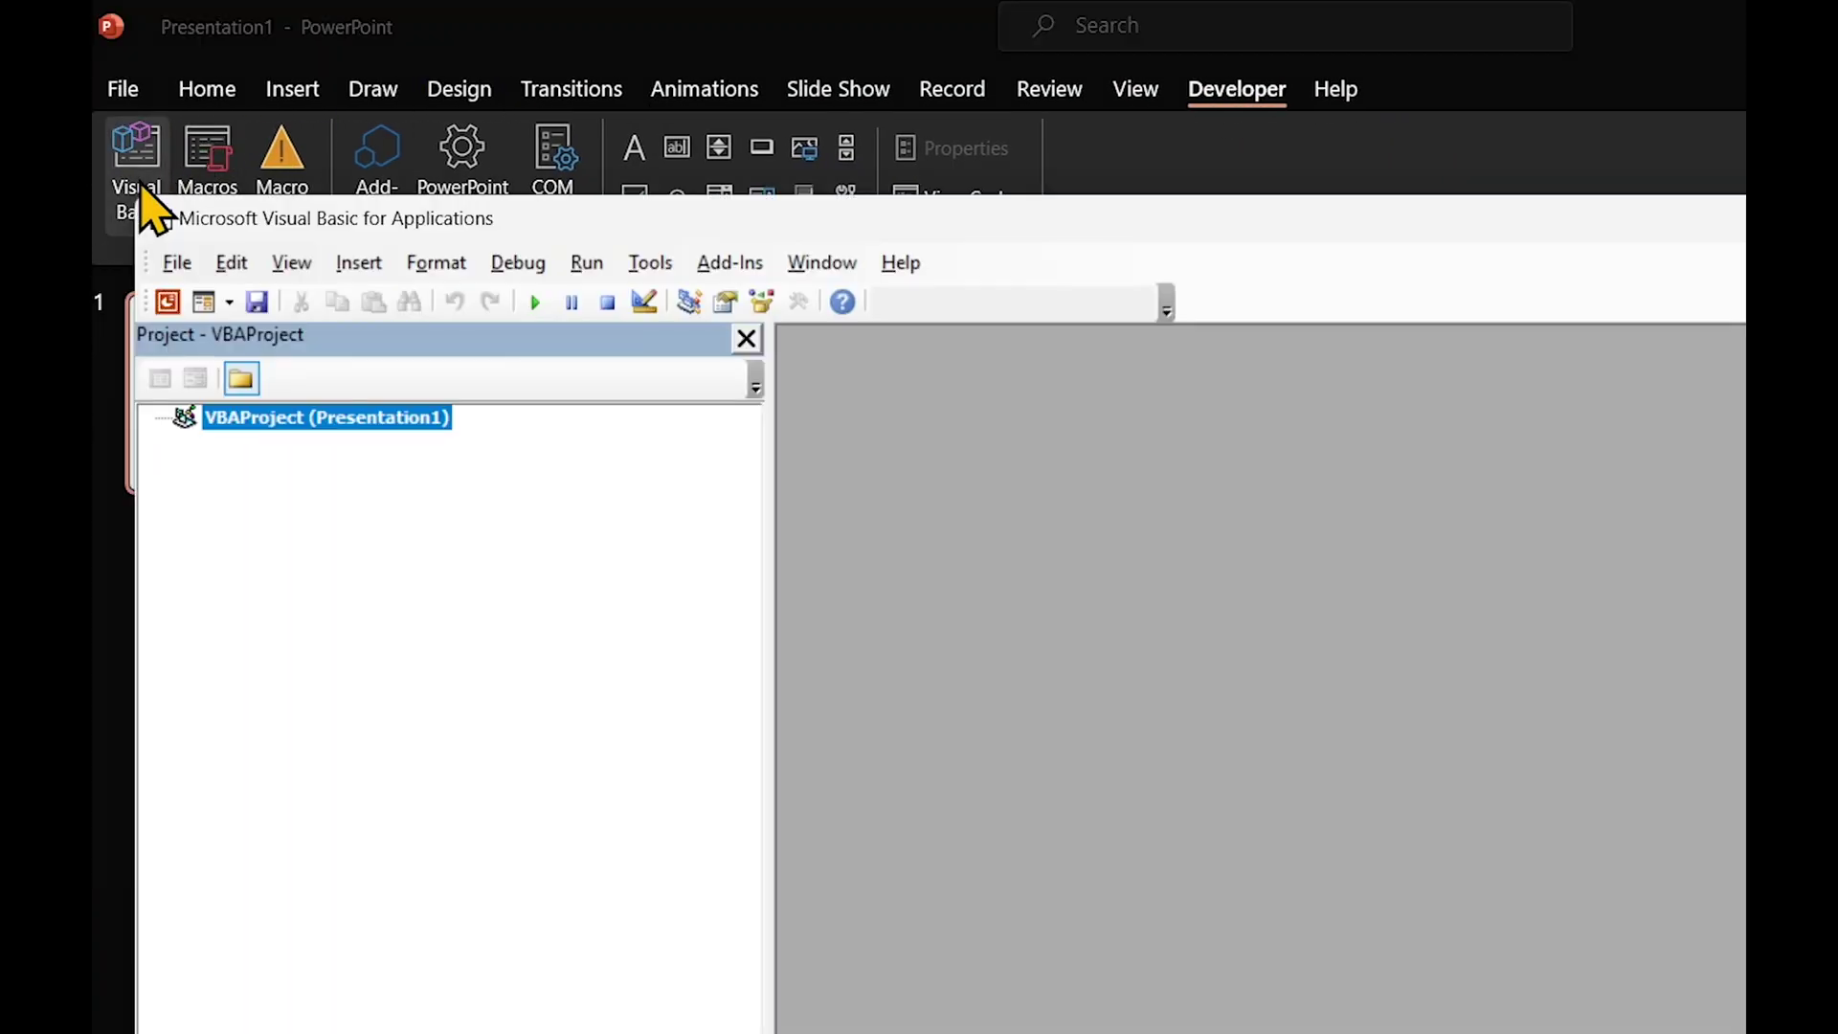
{"action": "left_click", "coordinate": [228, 303]}
{"action": "left_click", "coordinate": [263, 374]}
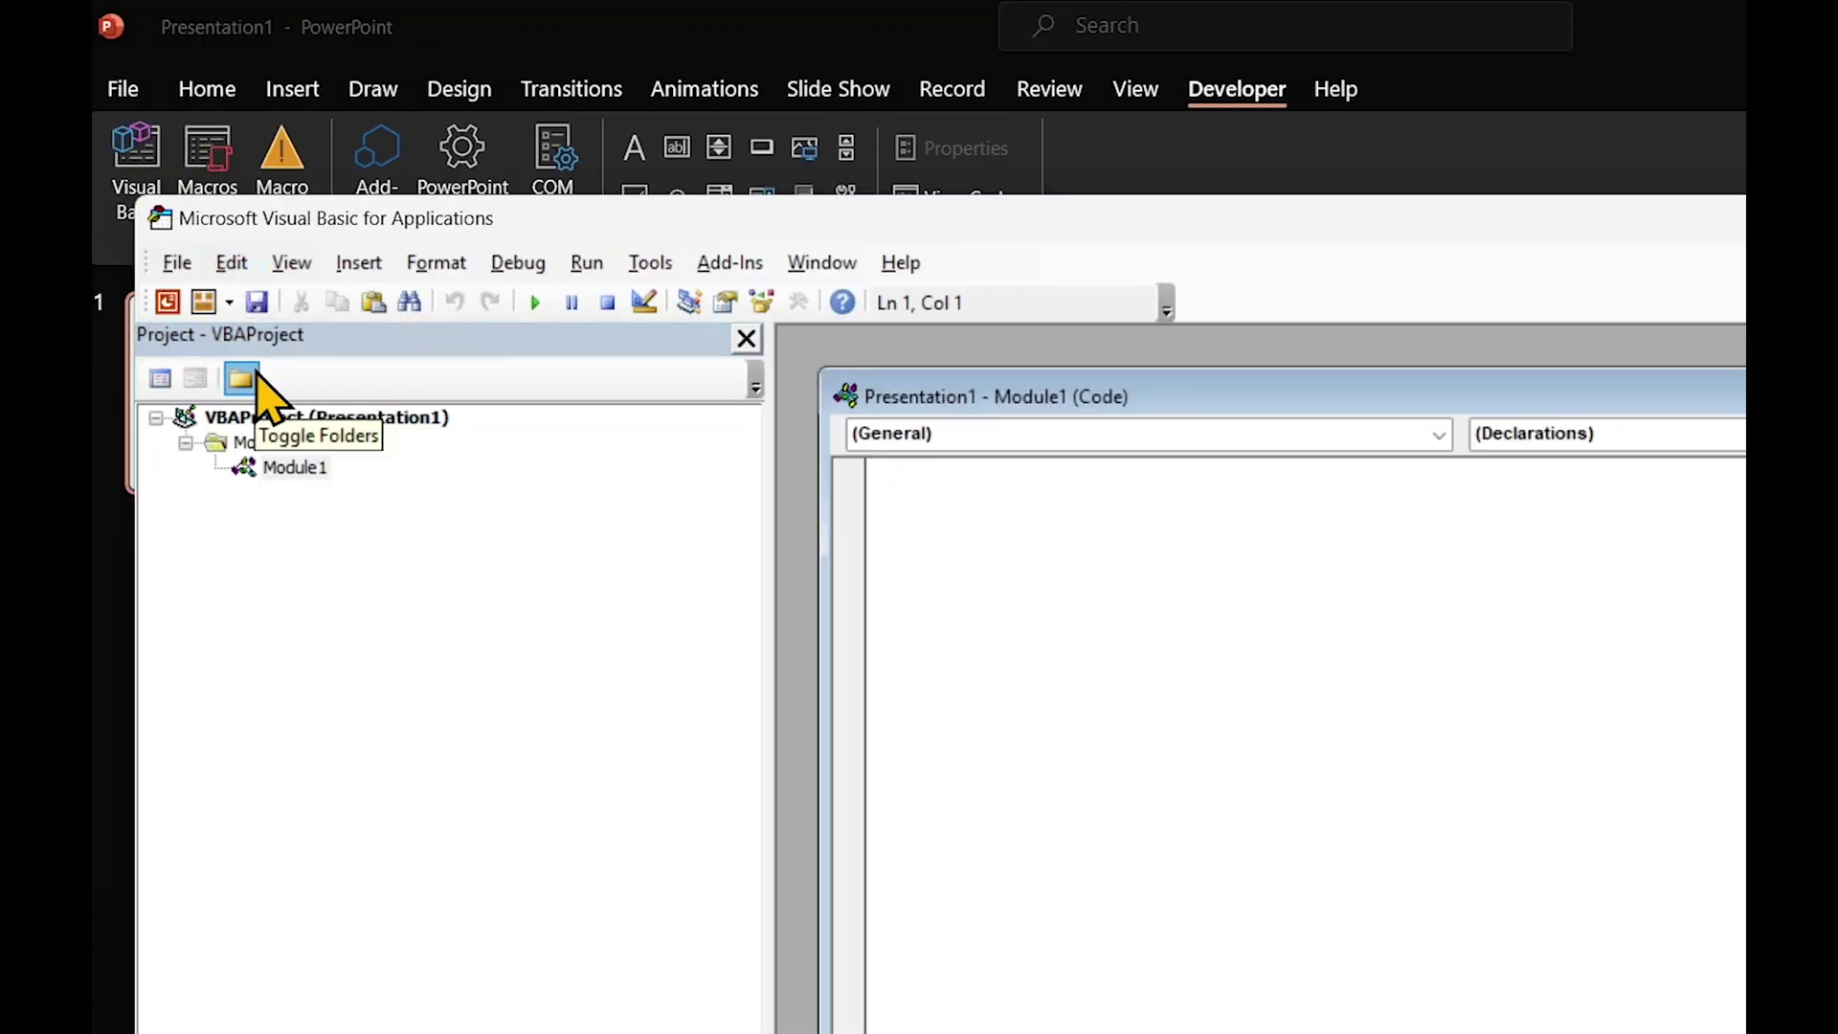
{"action": "right_click", "coordinate": [991, 536]}
{"action": "left_click", "coordinate": [1054, 605]}
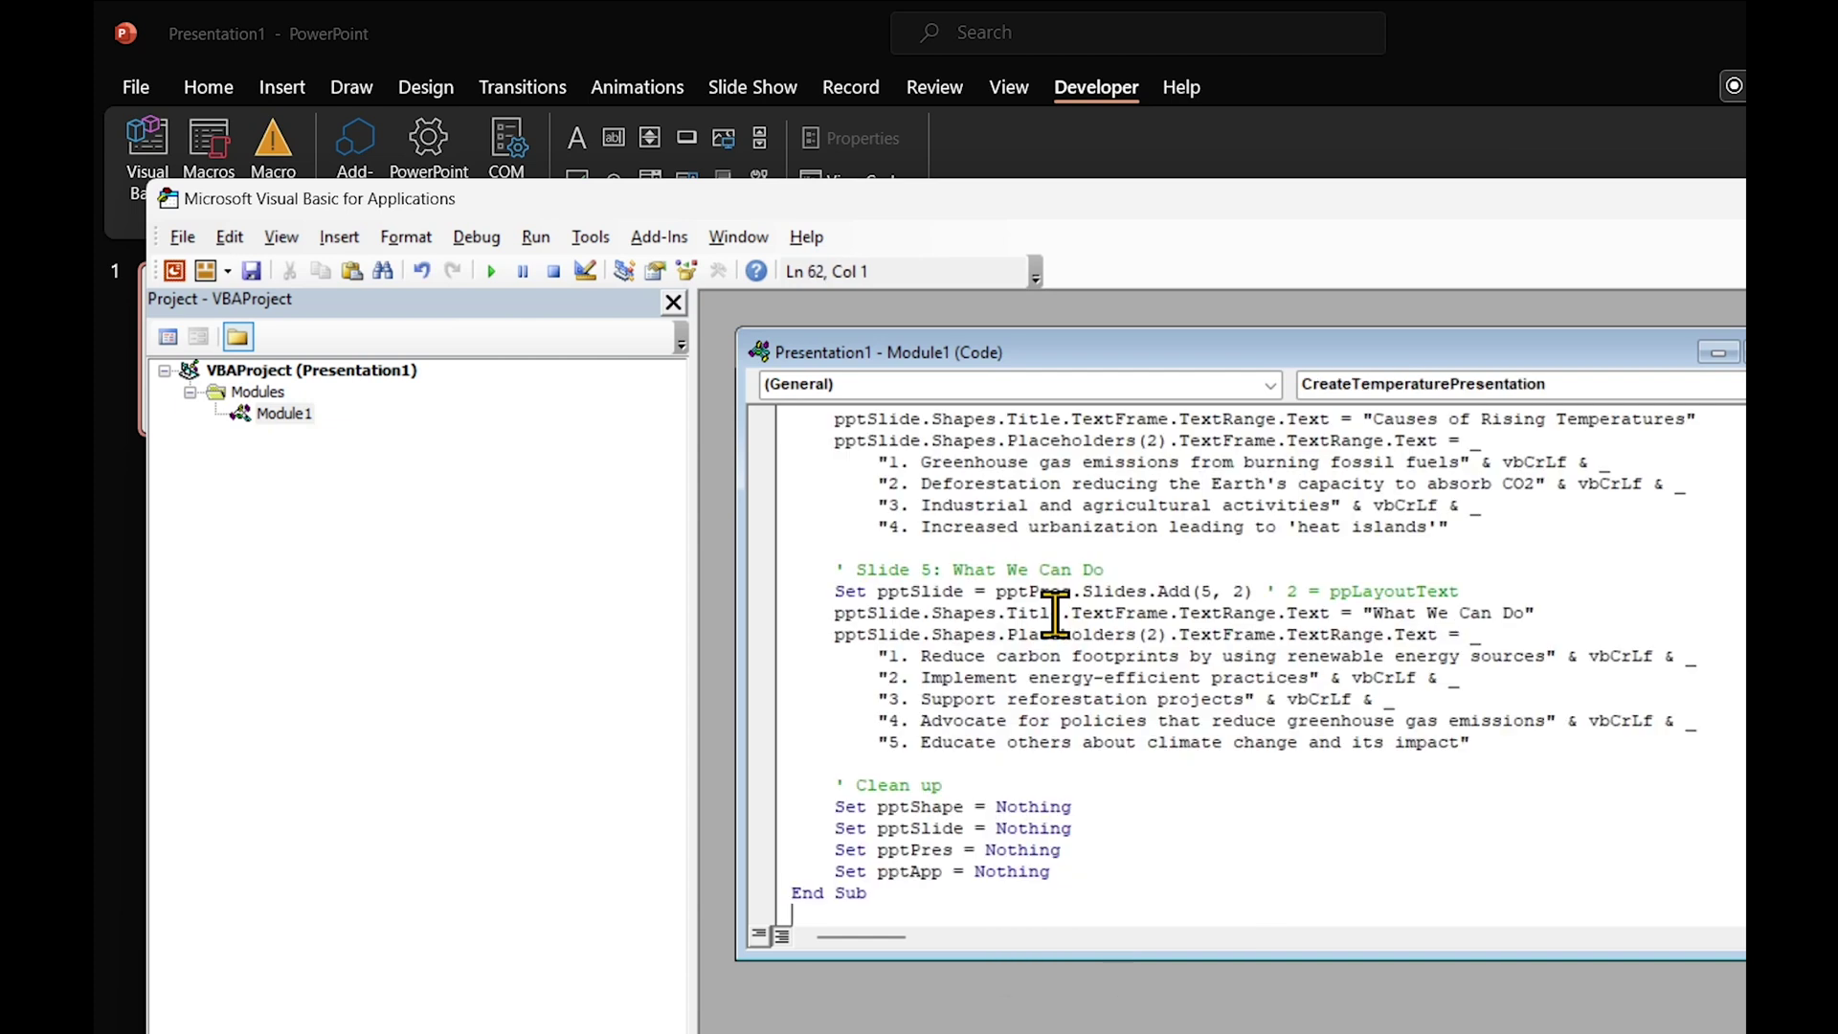
{"action": "left_click", "coordinate": [491, 271]}
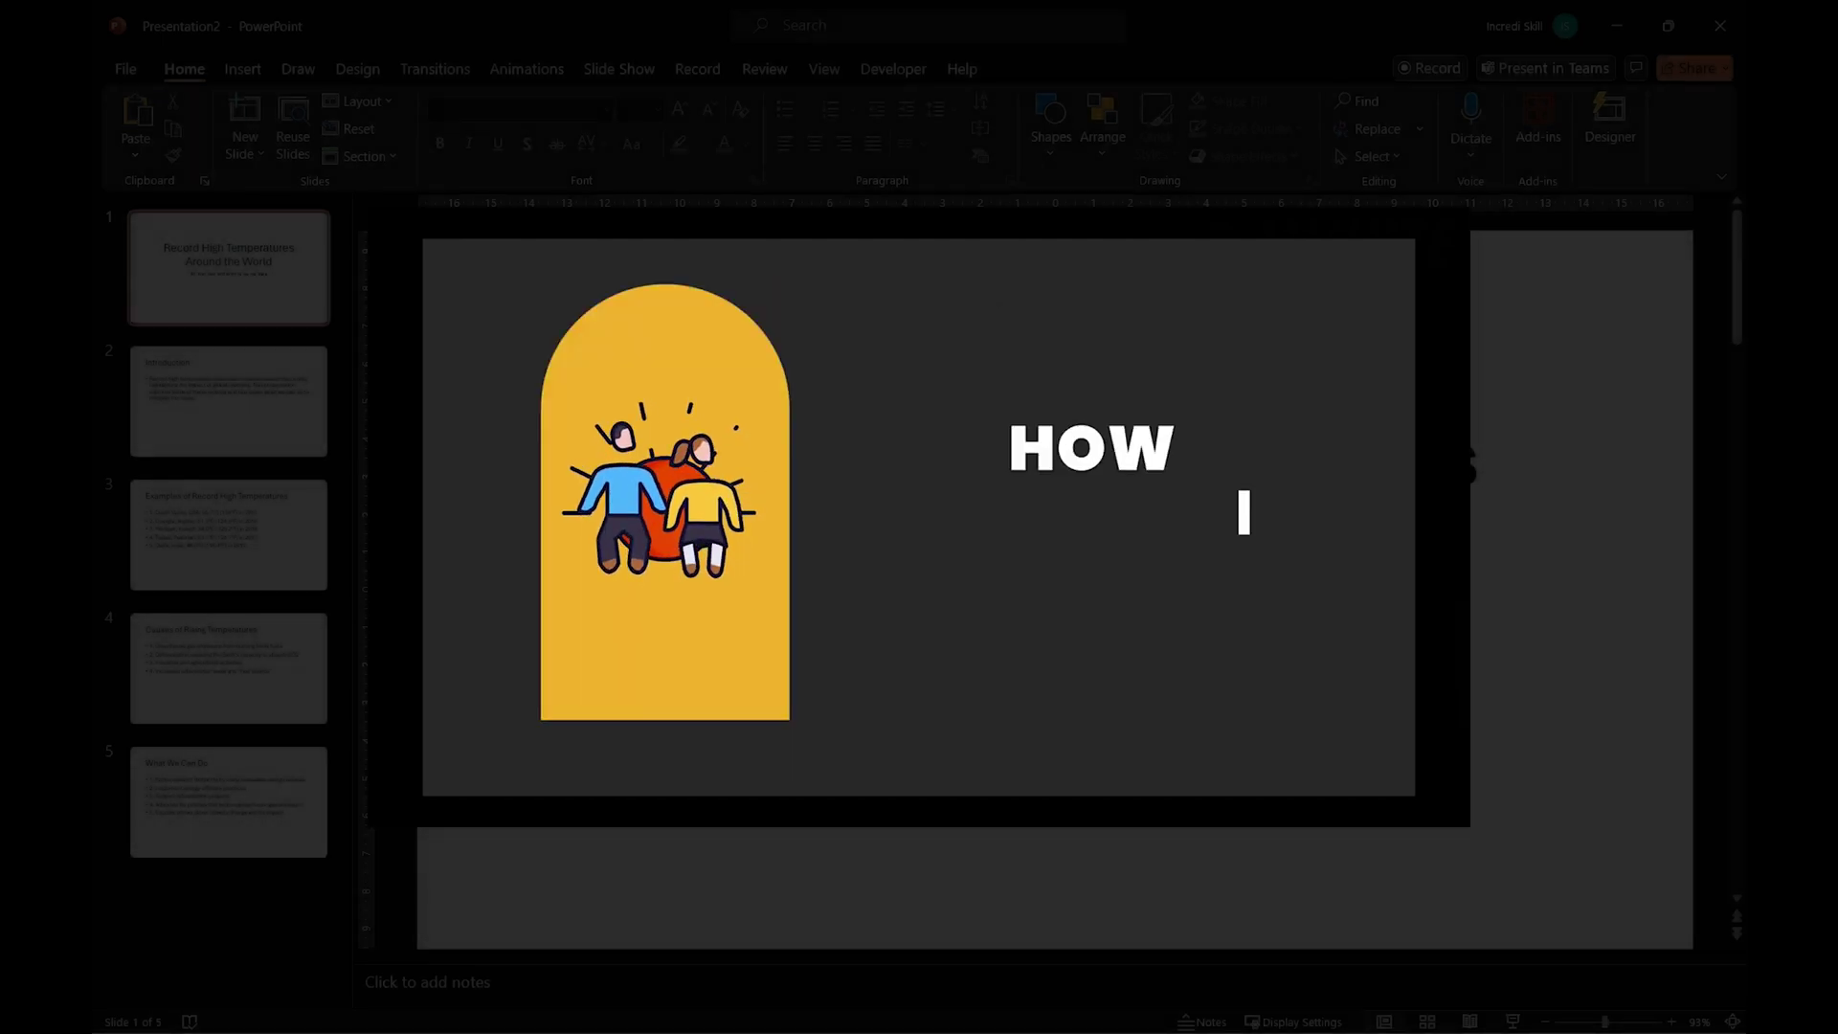
{"action": "scroll", "coordinate": [480, 324], "scroll_direction": "down", "scroll_amount": 2, "text": "ctrl"}
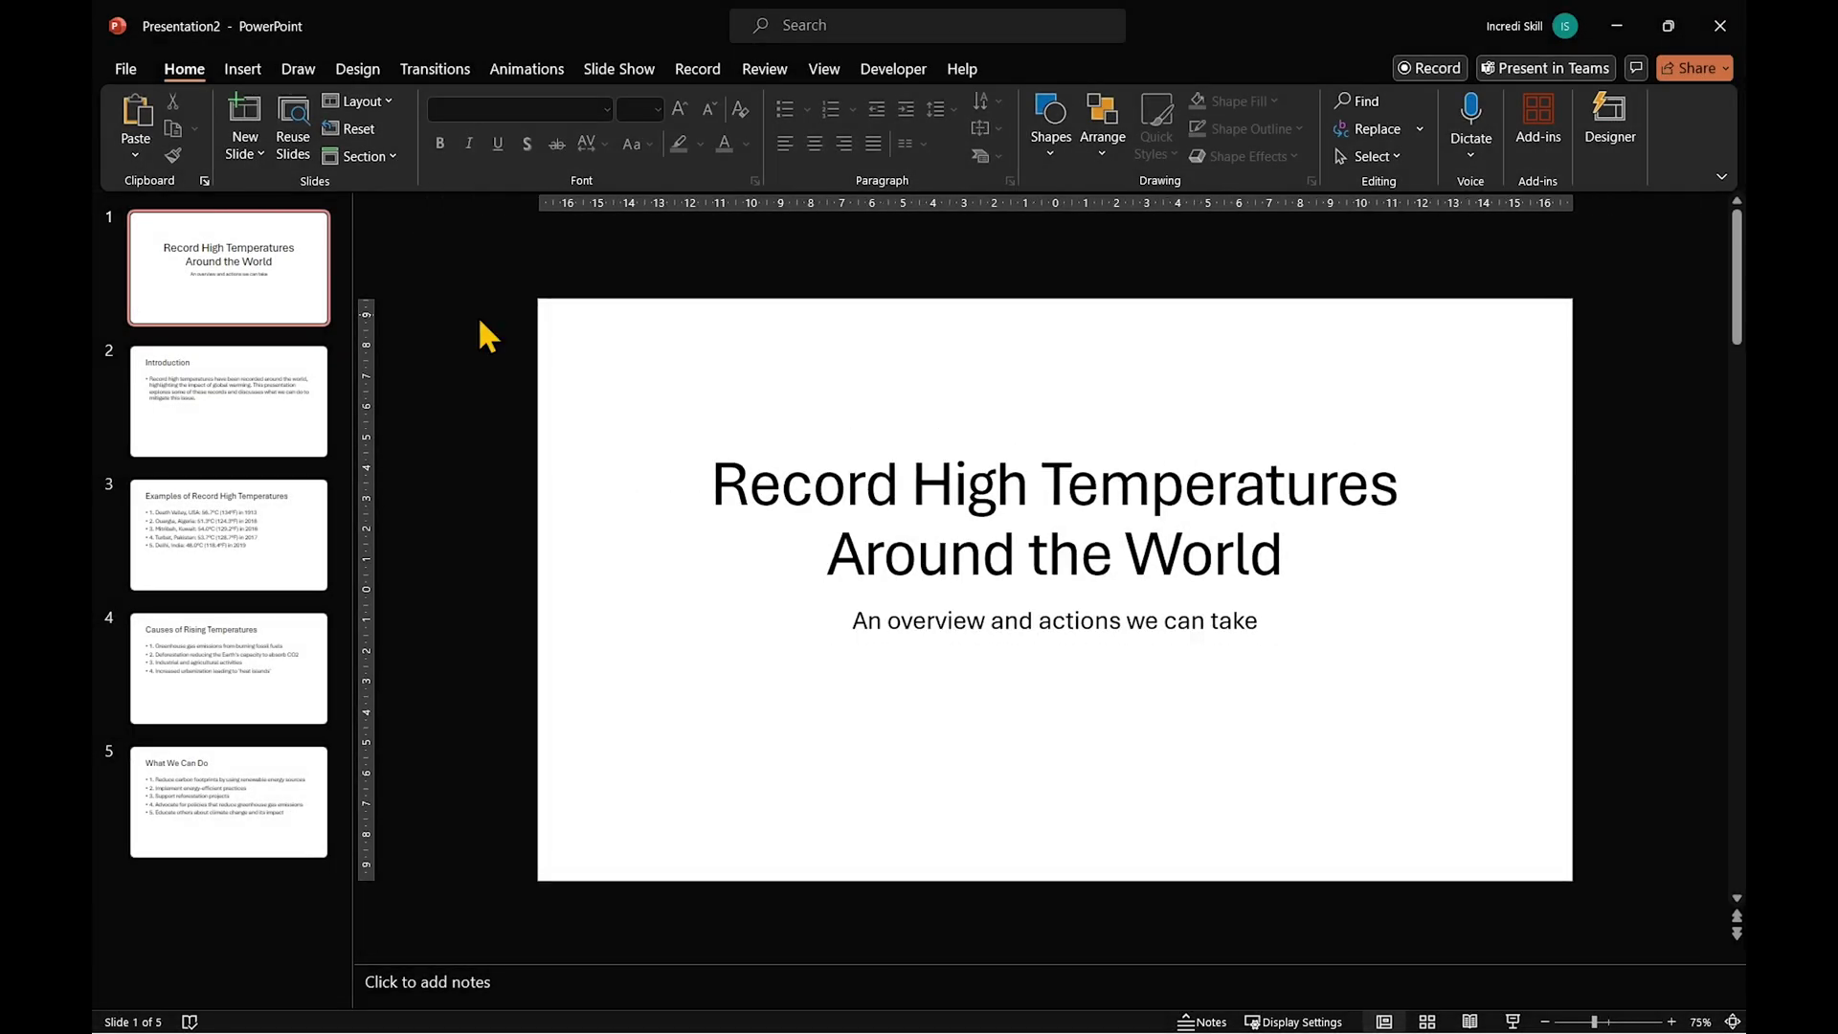
{"action": "left_click", "coordinate": [234, 411]}
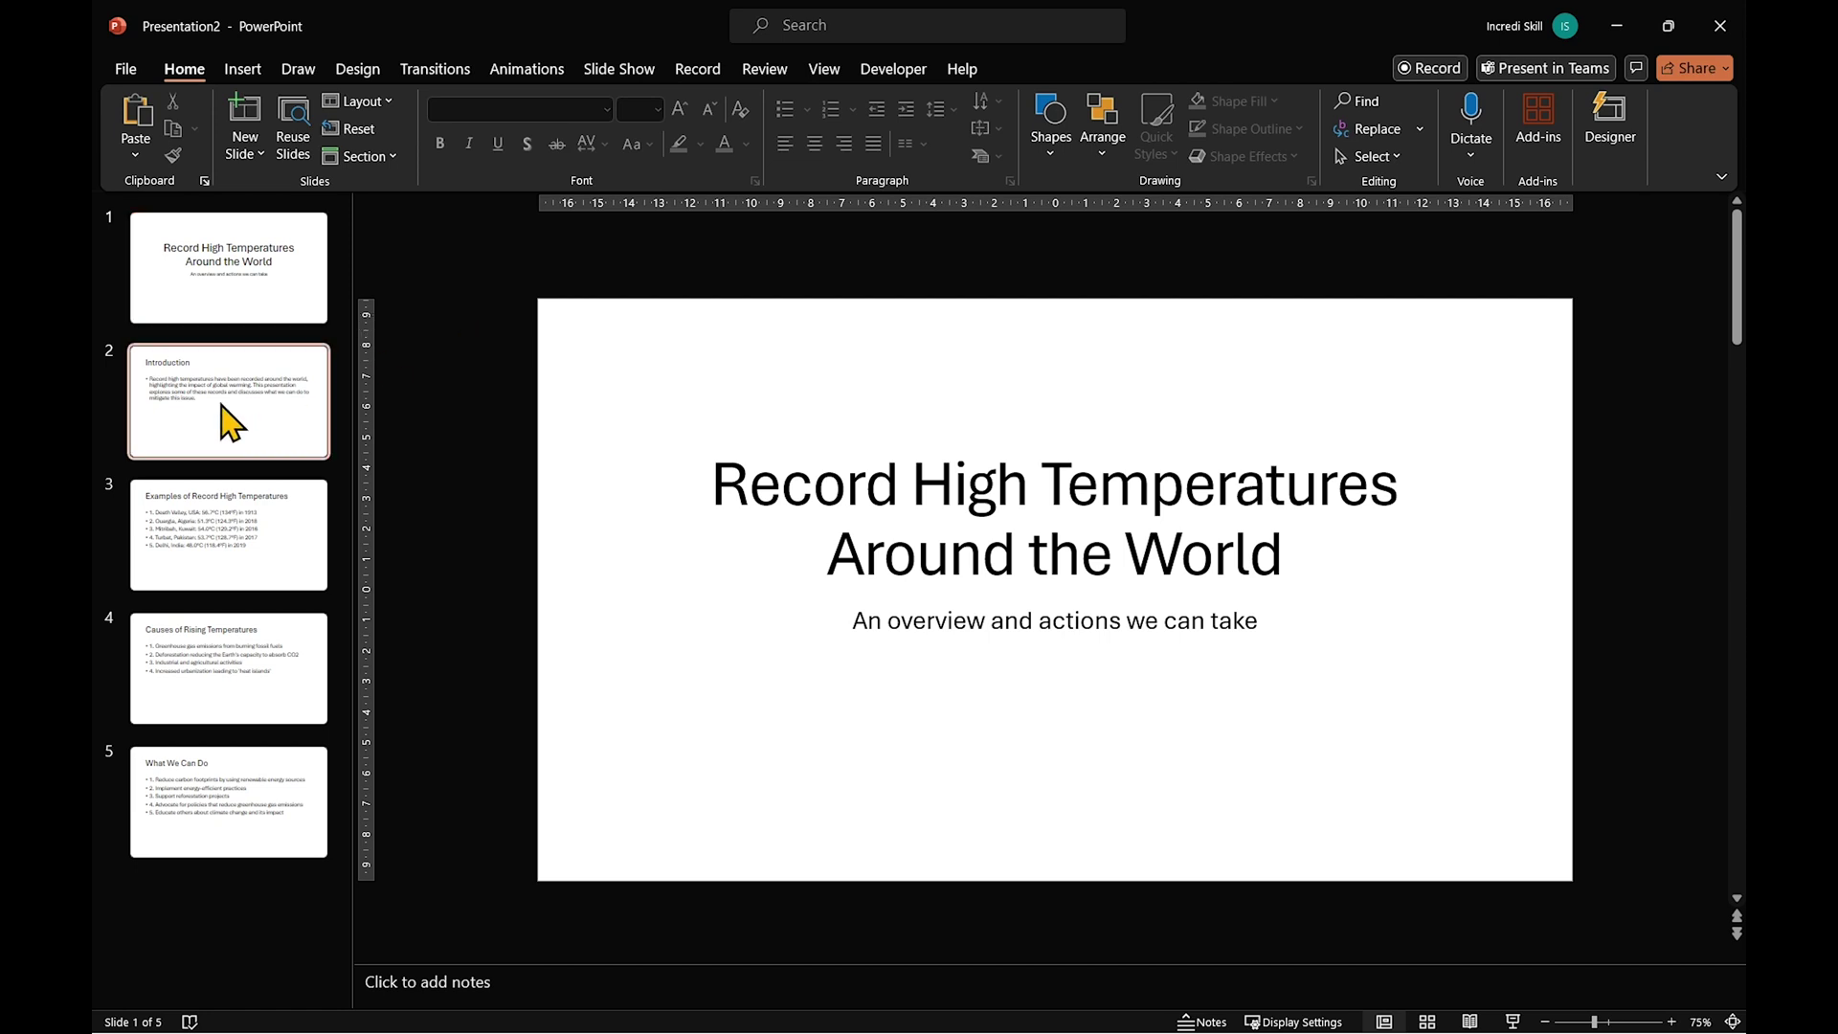
{"action": "left_click", "coordinate": [219, 553]}
{"action": "left_click", "coordinate": [222, 675]}
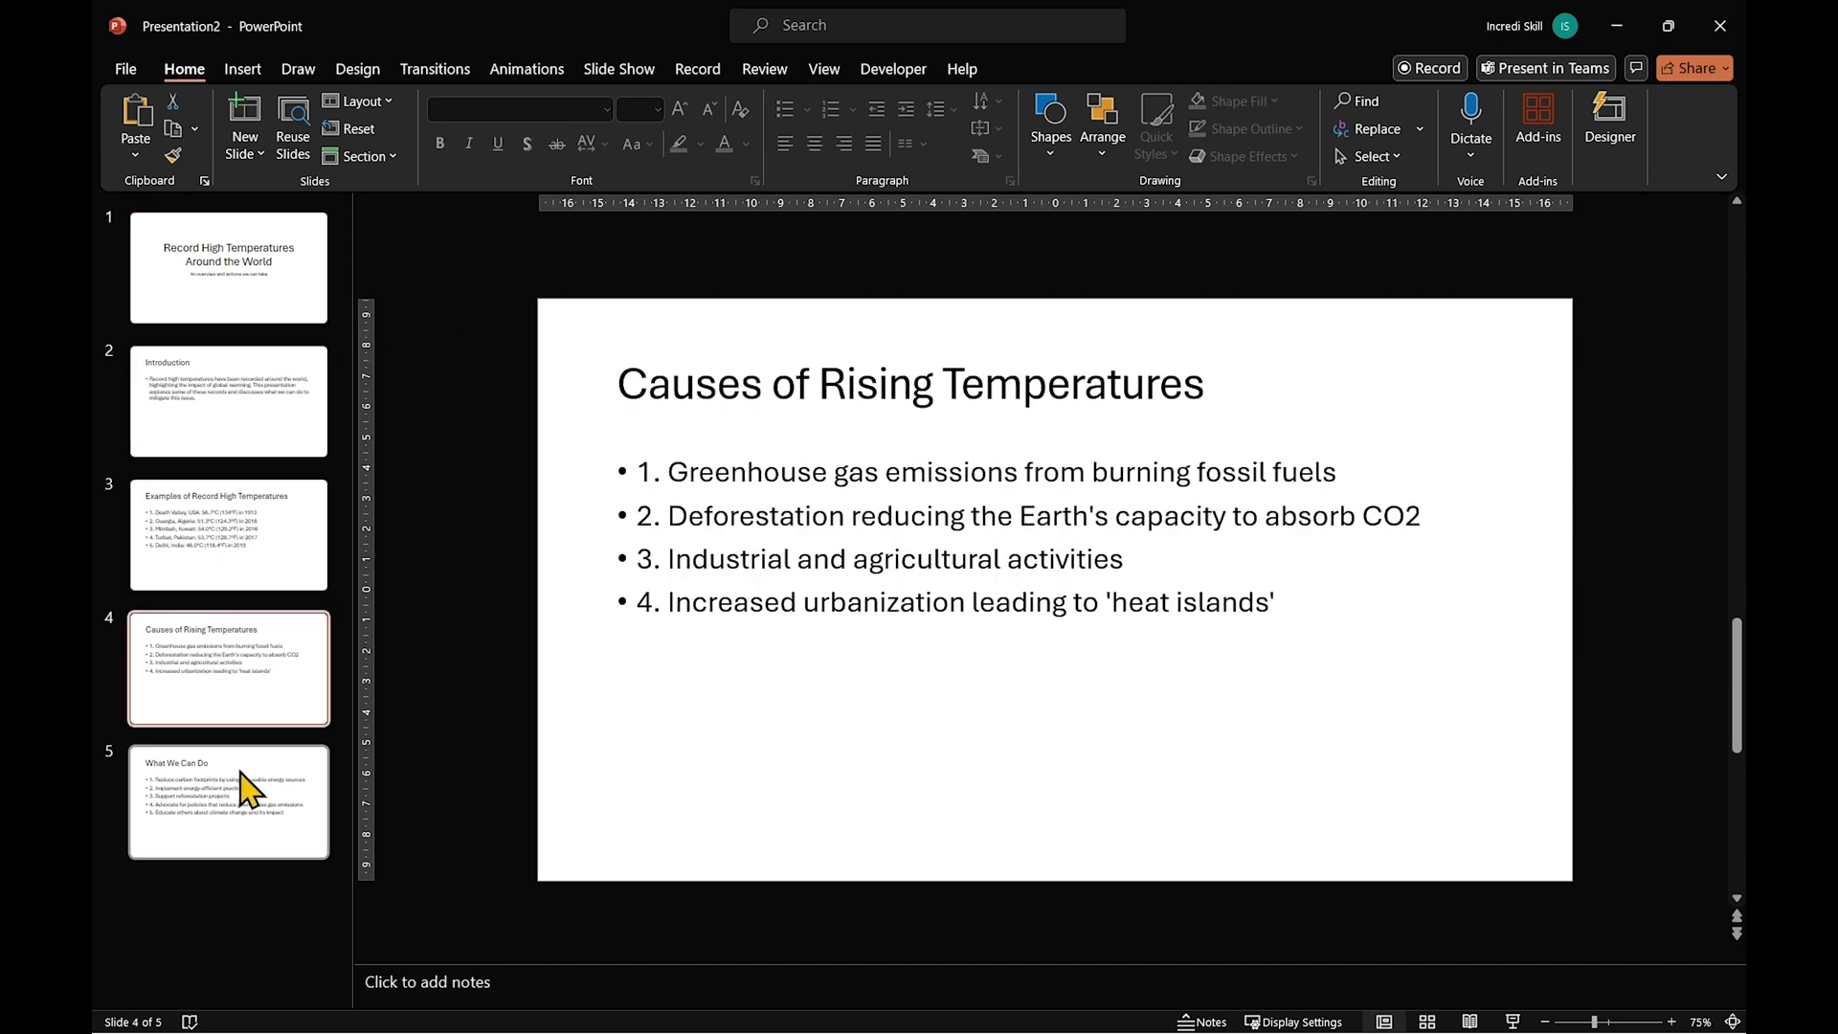
{"action": "left_click", "coordinate": [261, 830]}
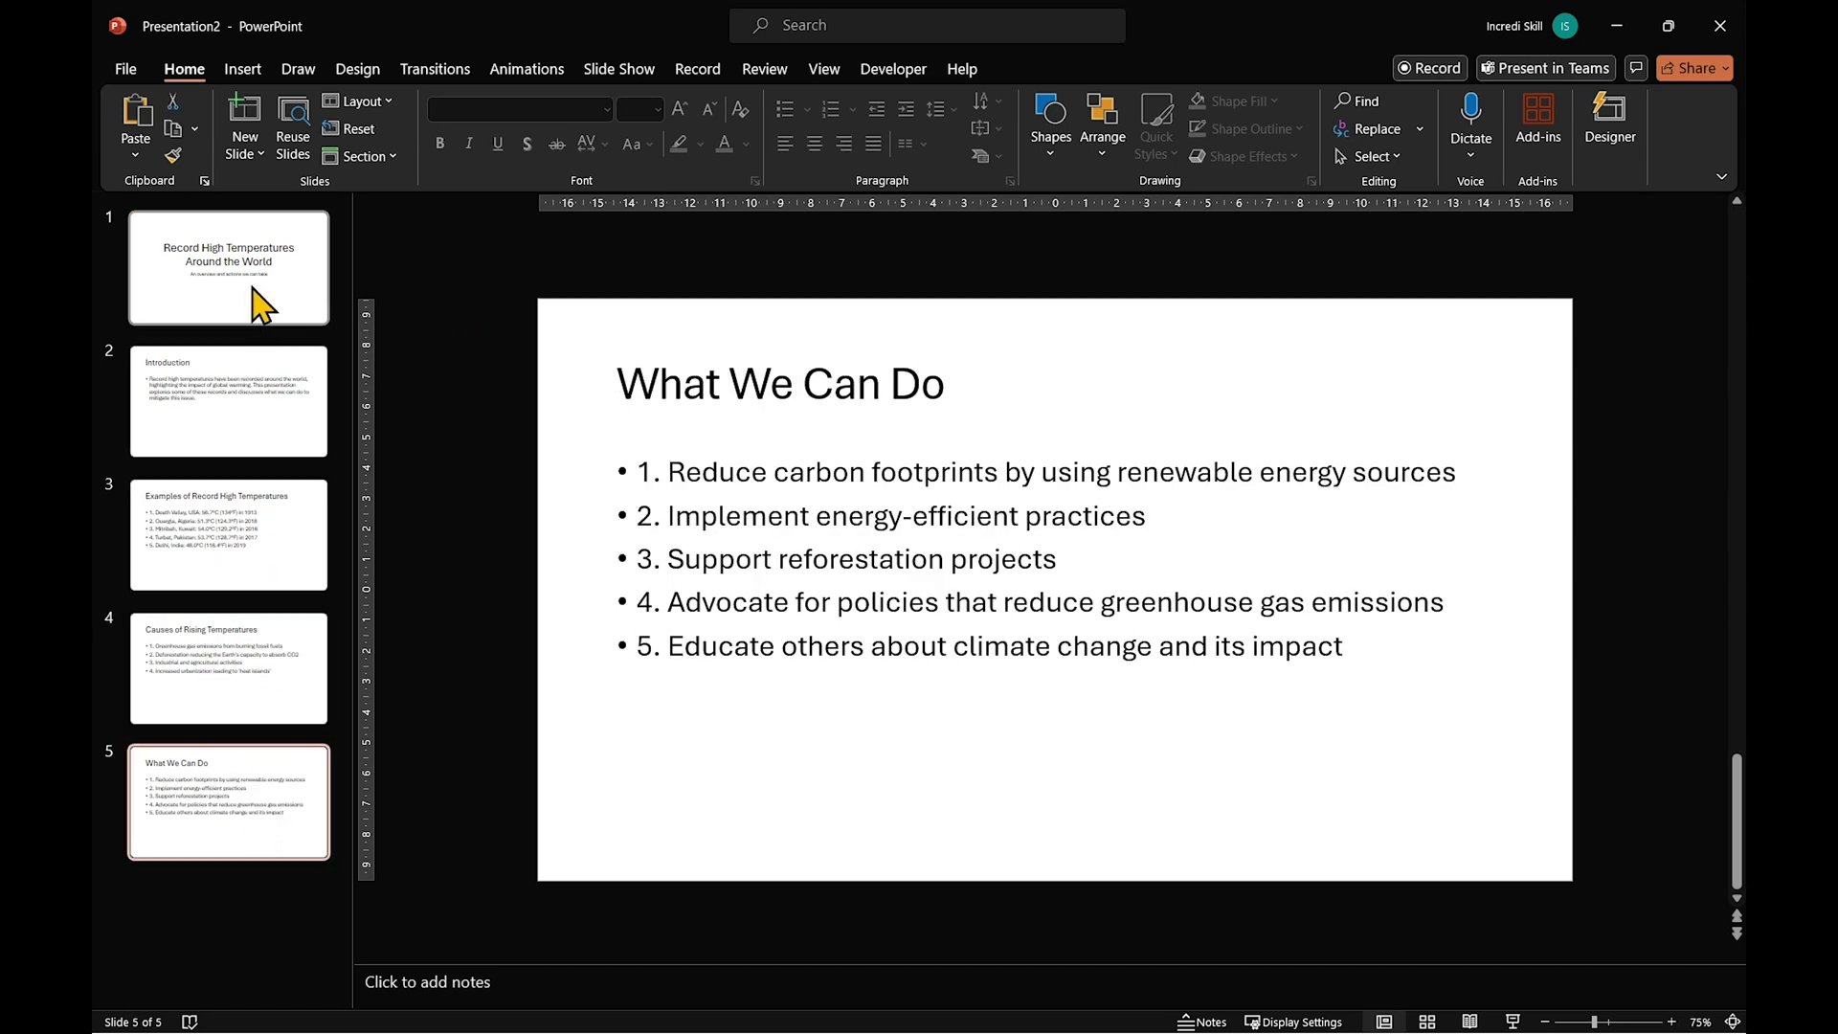
{"action": "left_click", "coordinate": [261, 304]}
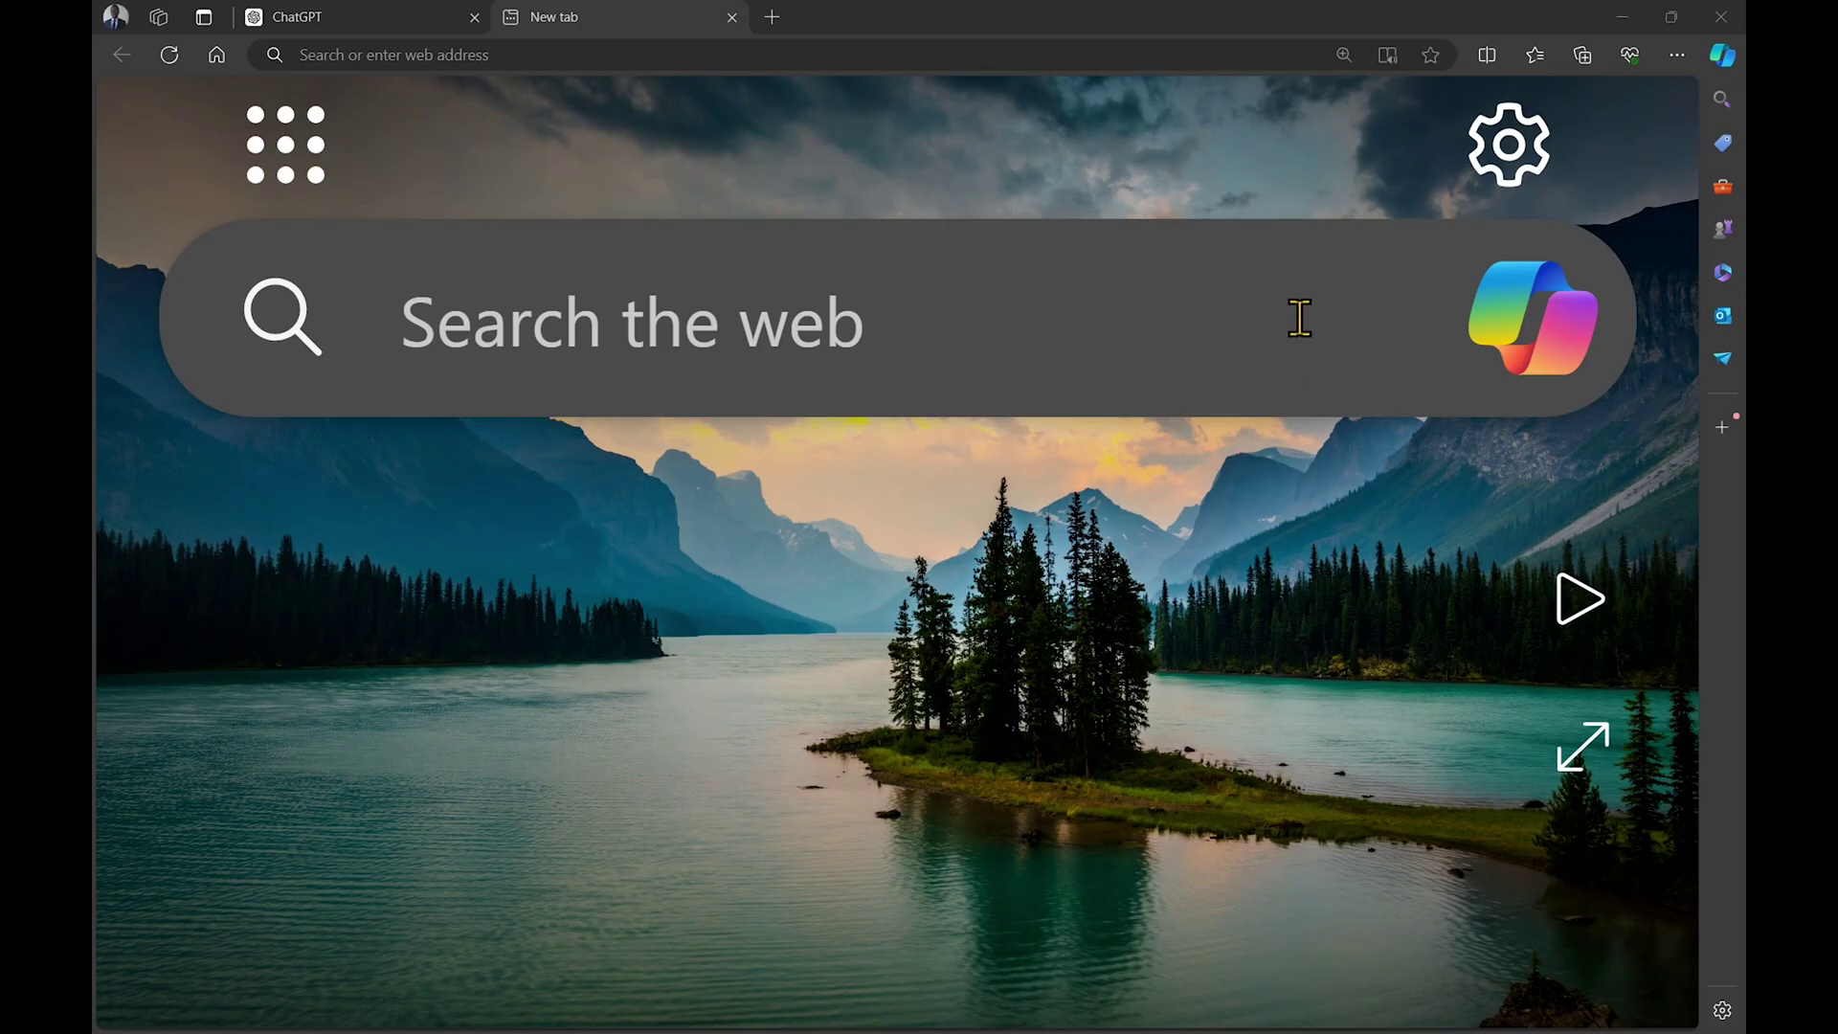
{"action": "left_click", "coordinate": [1299, 318]}
Go to designer.microsoft.com and start a blank design from Design Creator
{"action": "type", "text": "de"}
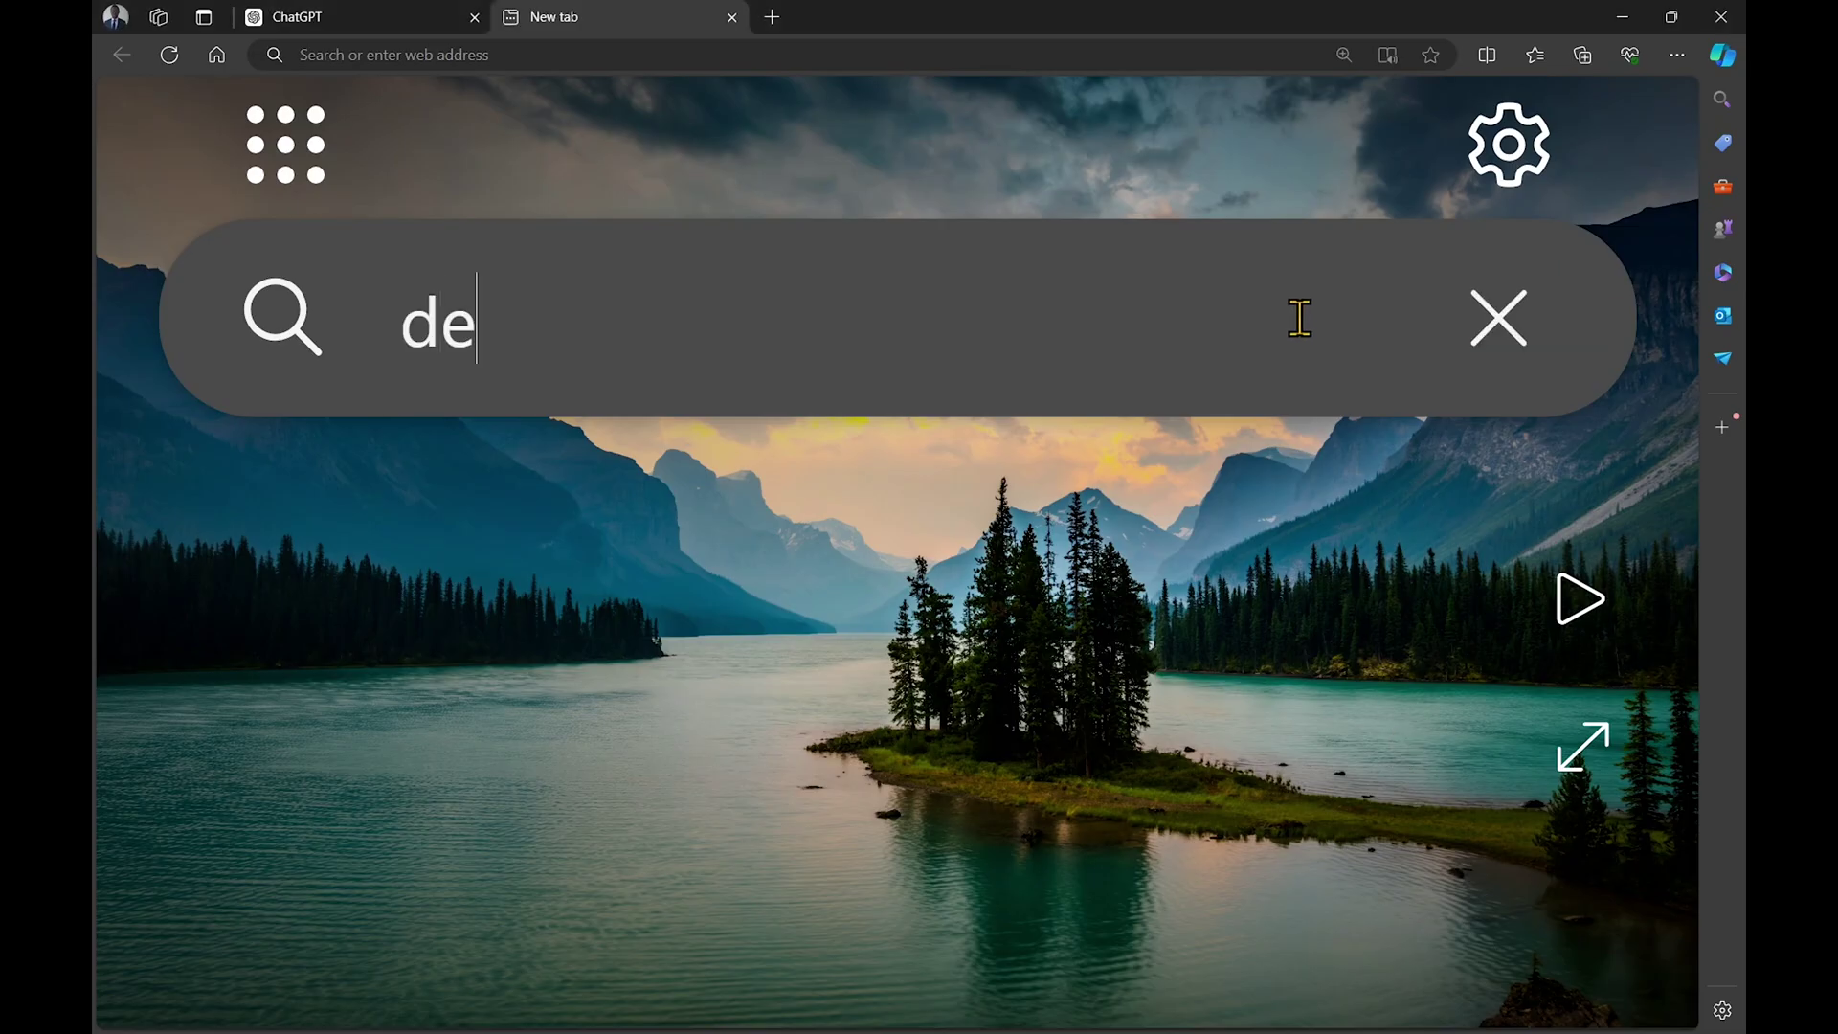
{"action": "type", "text": ".microsoft.com"}
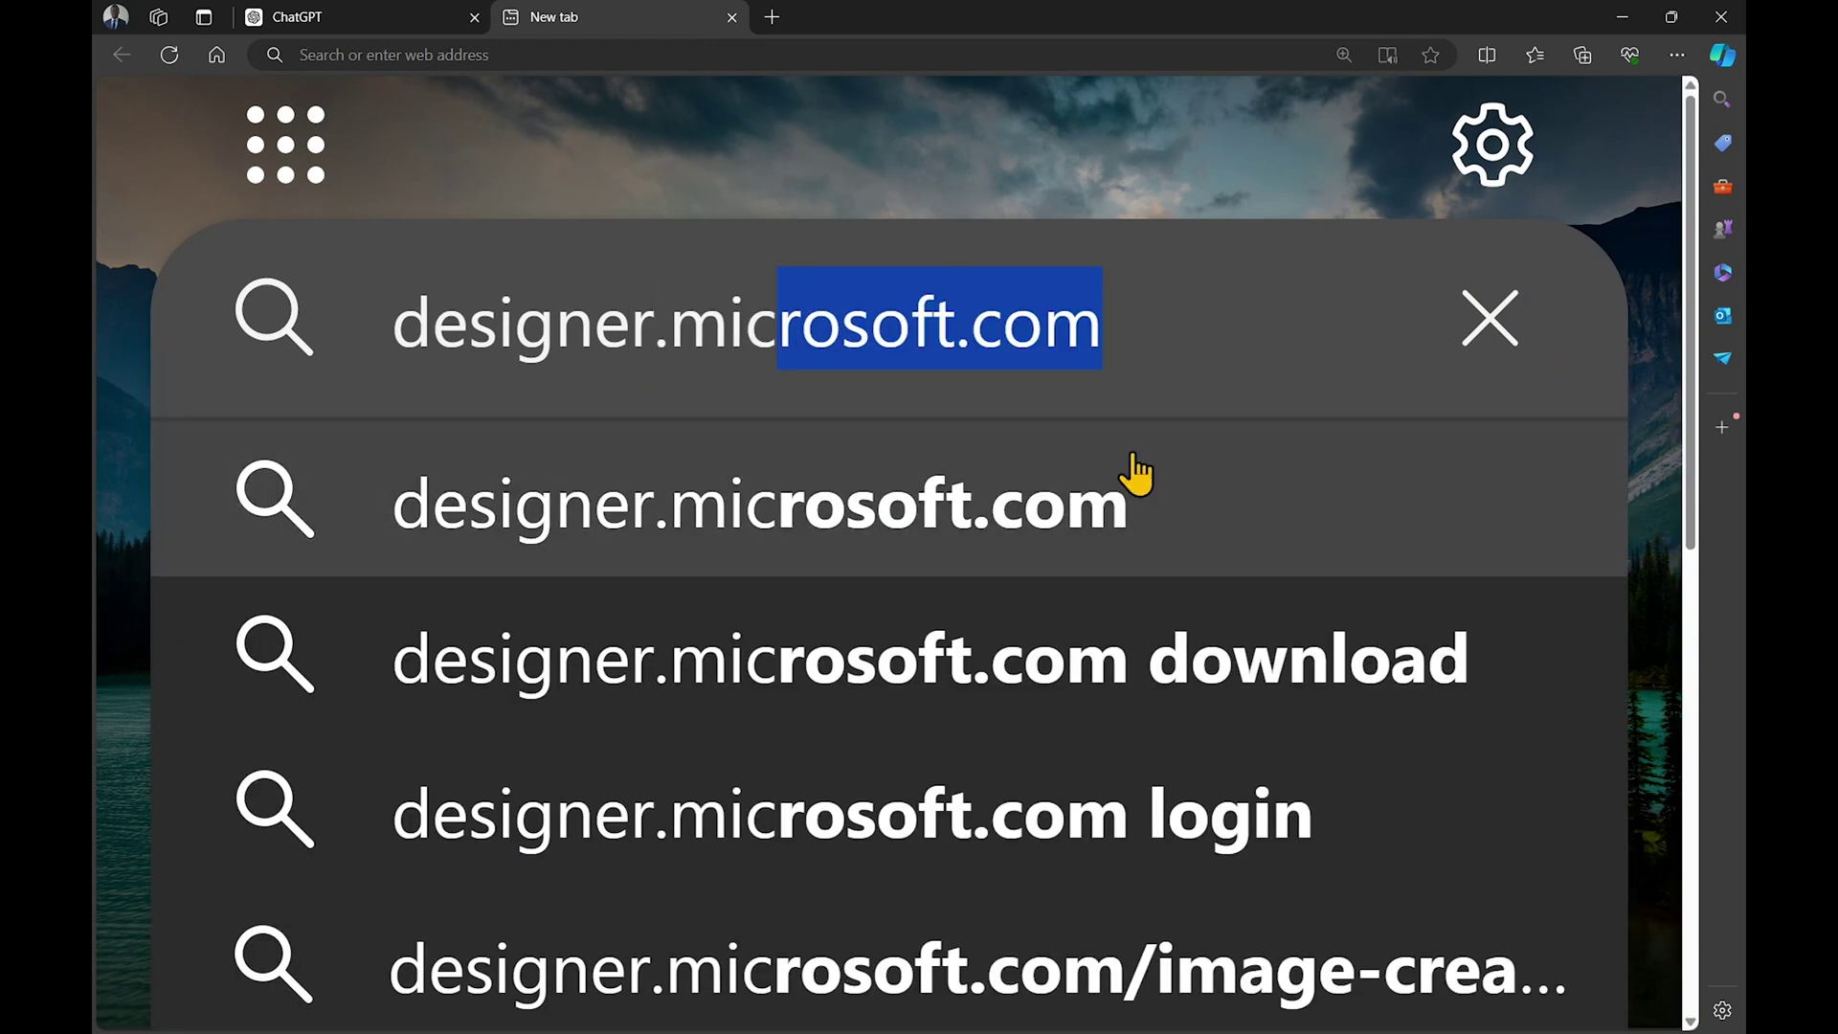
{"action": "left_click", "coordinate": [1137, 476]}
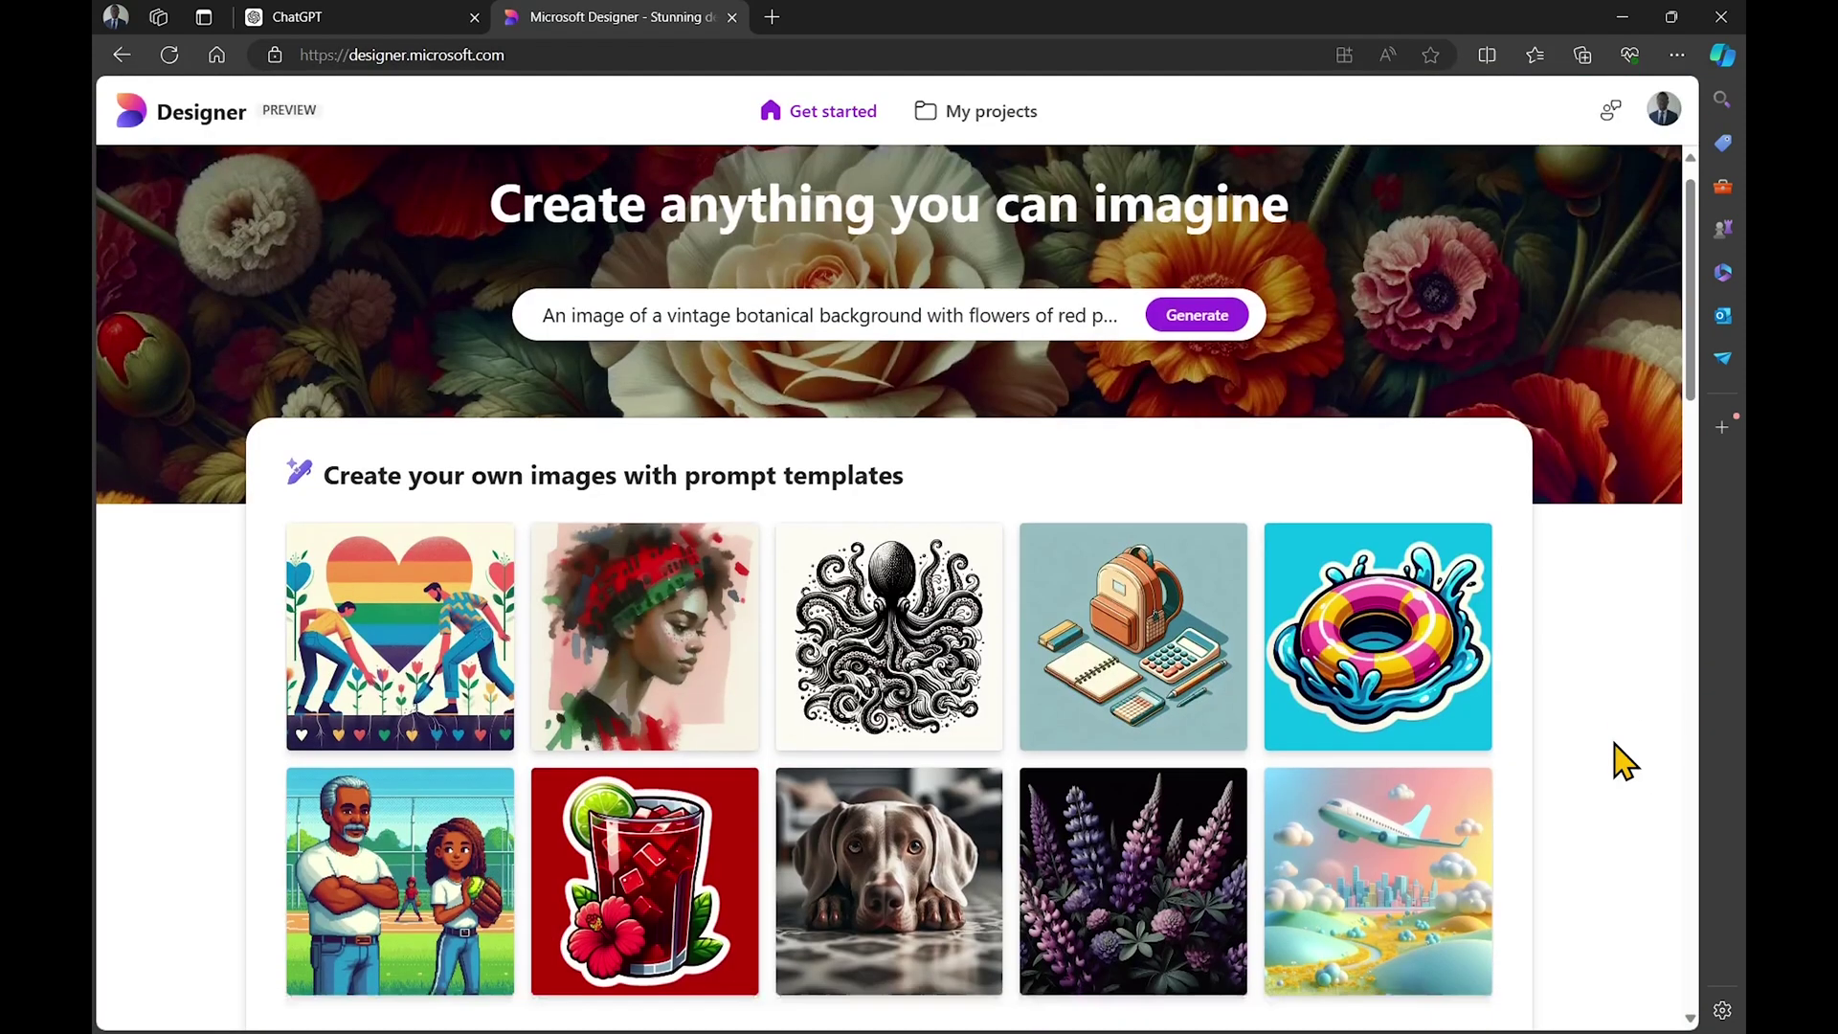
{"action": "scroll", "coordinate": [1621, 759], "scroll_direction": "down", "scroll_amount": 4}
{"action": "scroll", "coordinate": [1621, 760], "scroll_direction": "down", "scroll_amount": 4}
{"action": "scroll", "coordinate": [1623, 760], "scroll_direction": "down", "scroll_amount": 3}
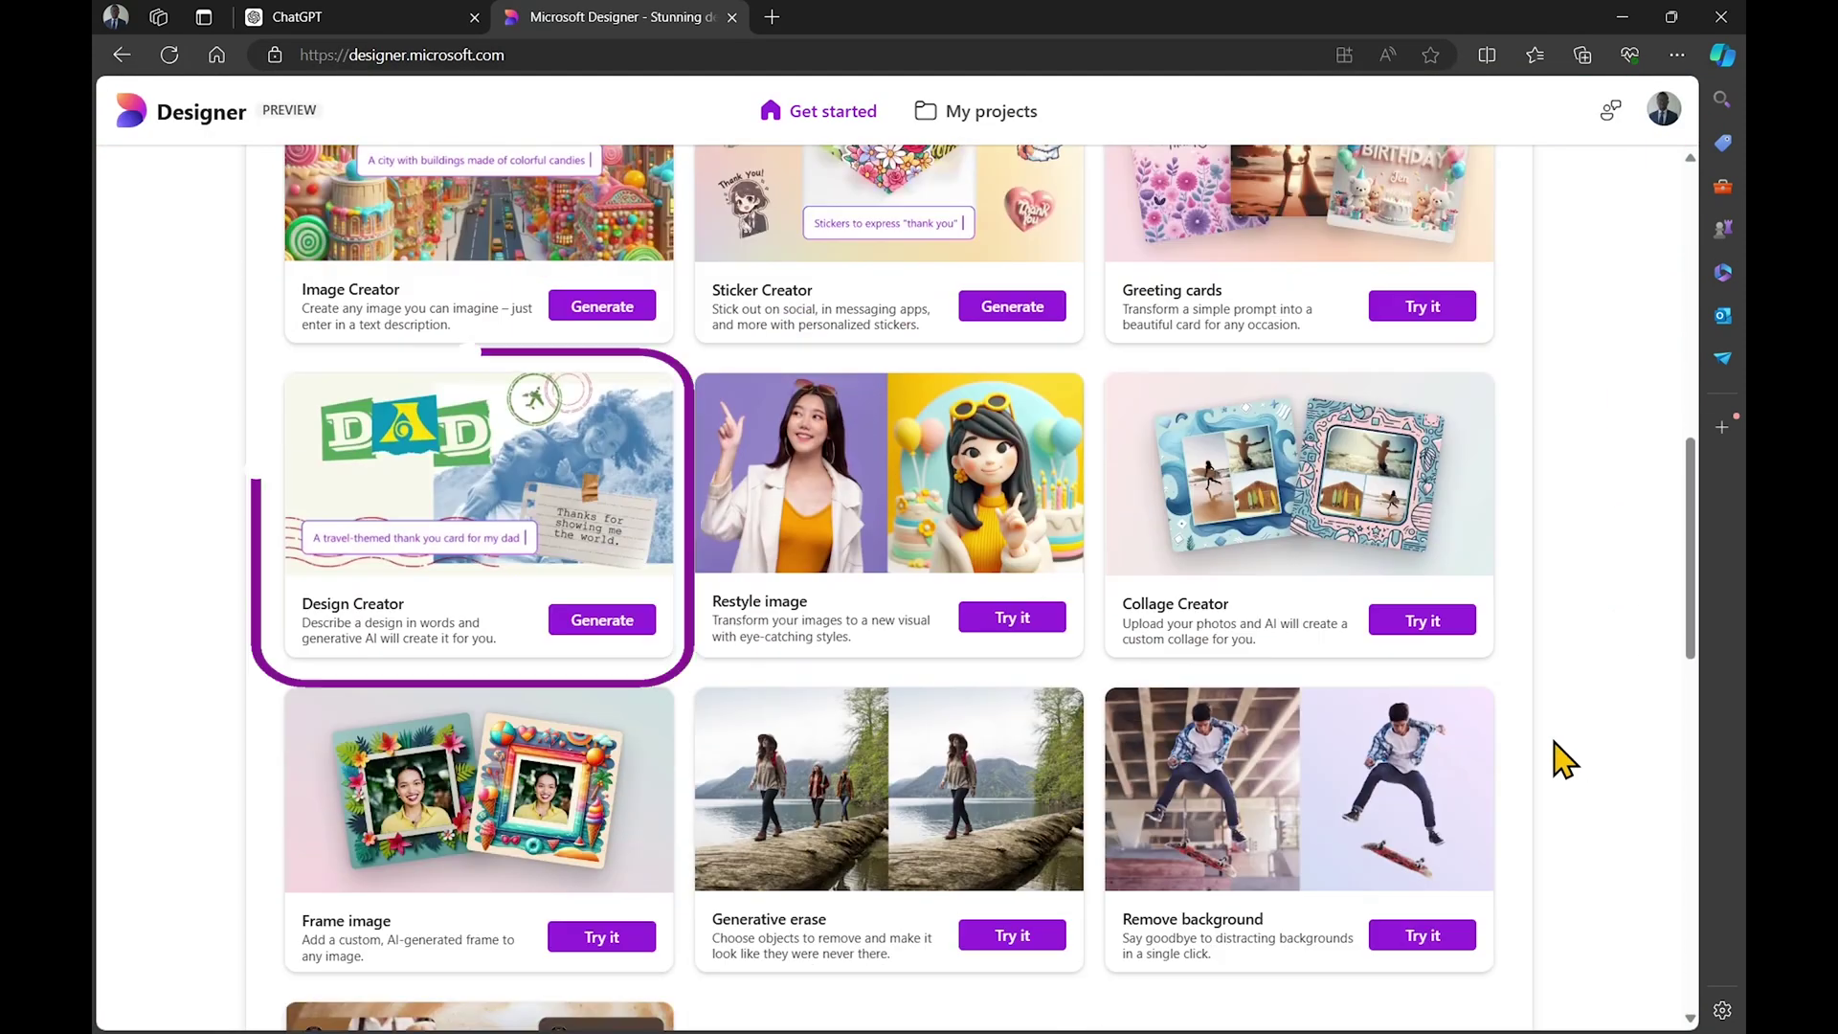
{"action": "left_click", "coordinate": [602, 620]}
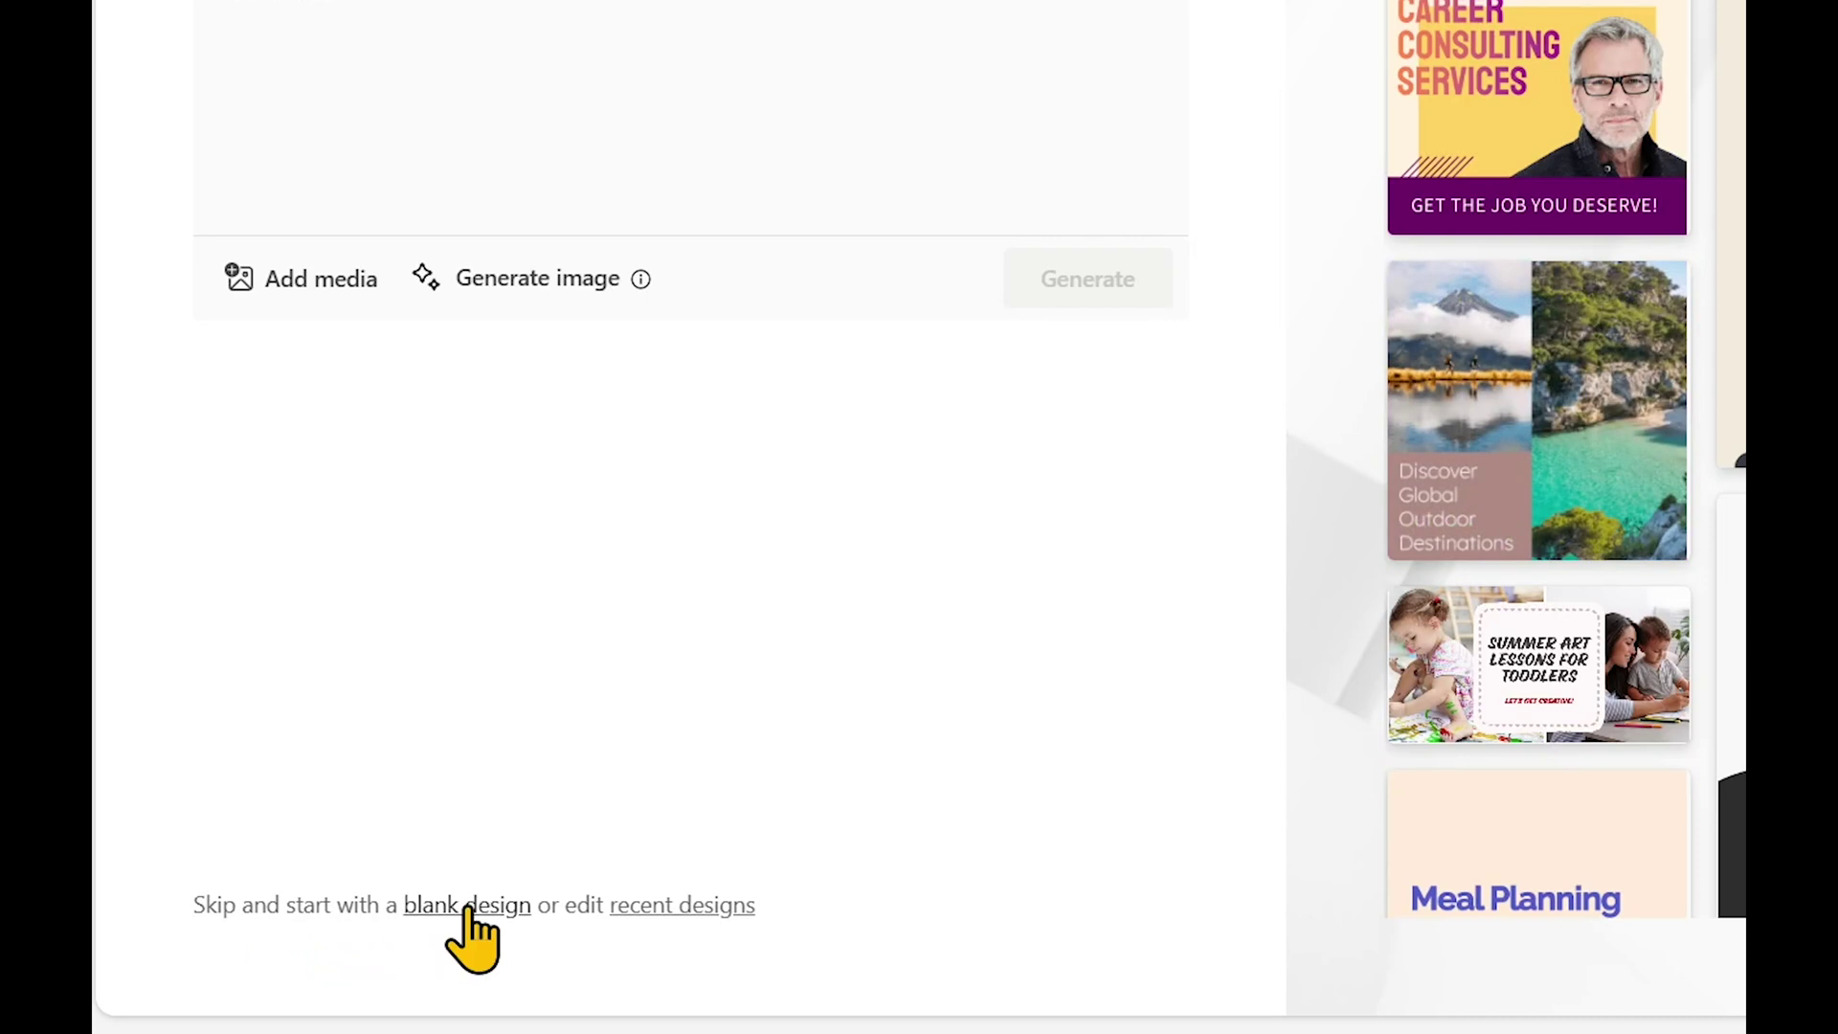
{"action": "left_click", "coordinate": [470, 908]}
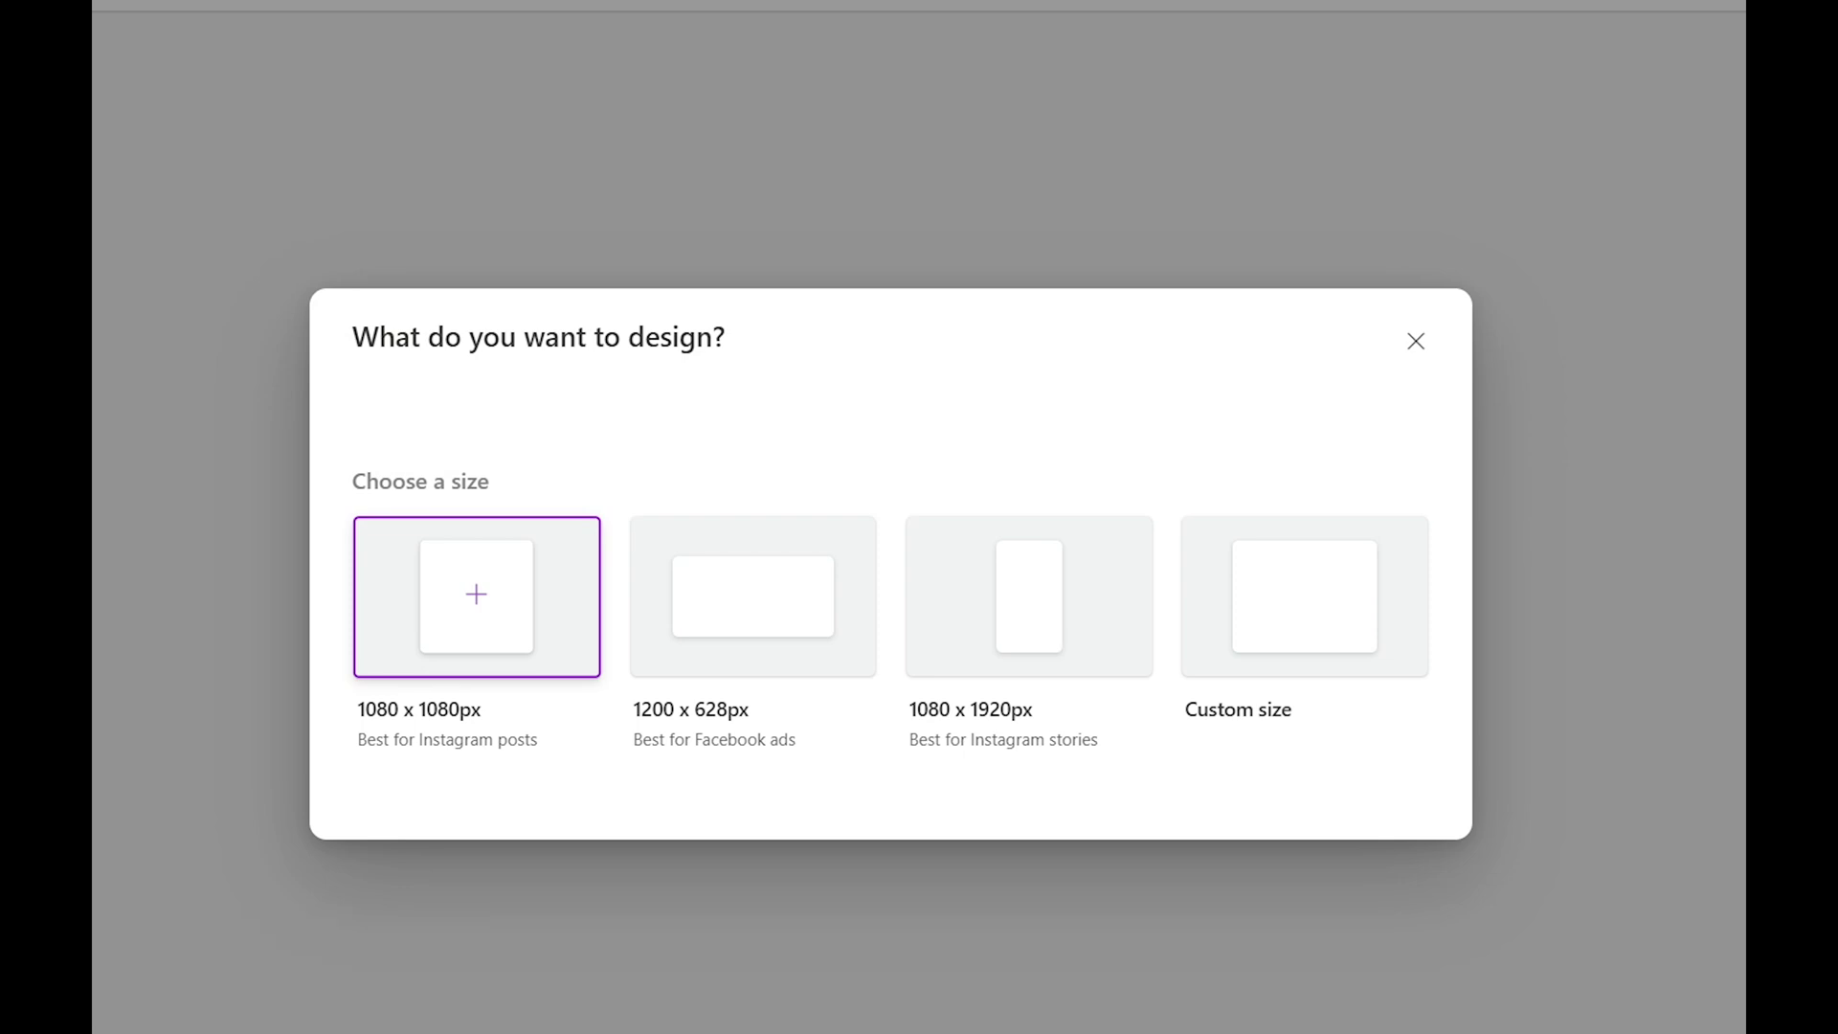
Create a custom-size 1920 × 1080 blank design
{"action": "left_click", "coordinate": [1331, 632]}
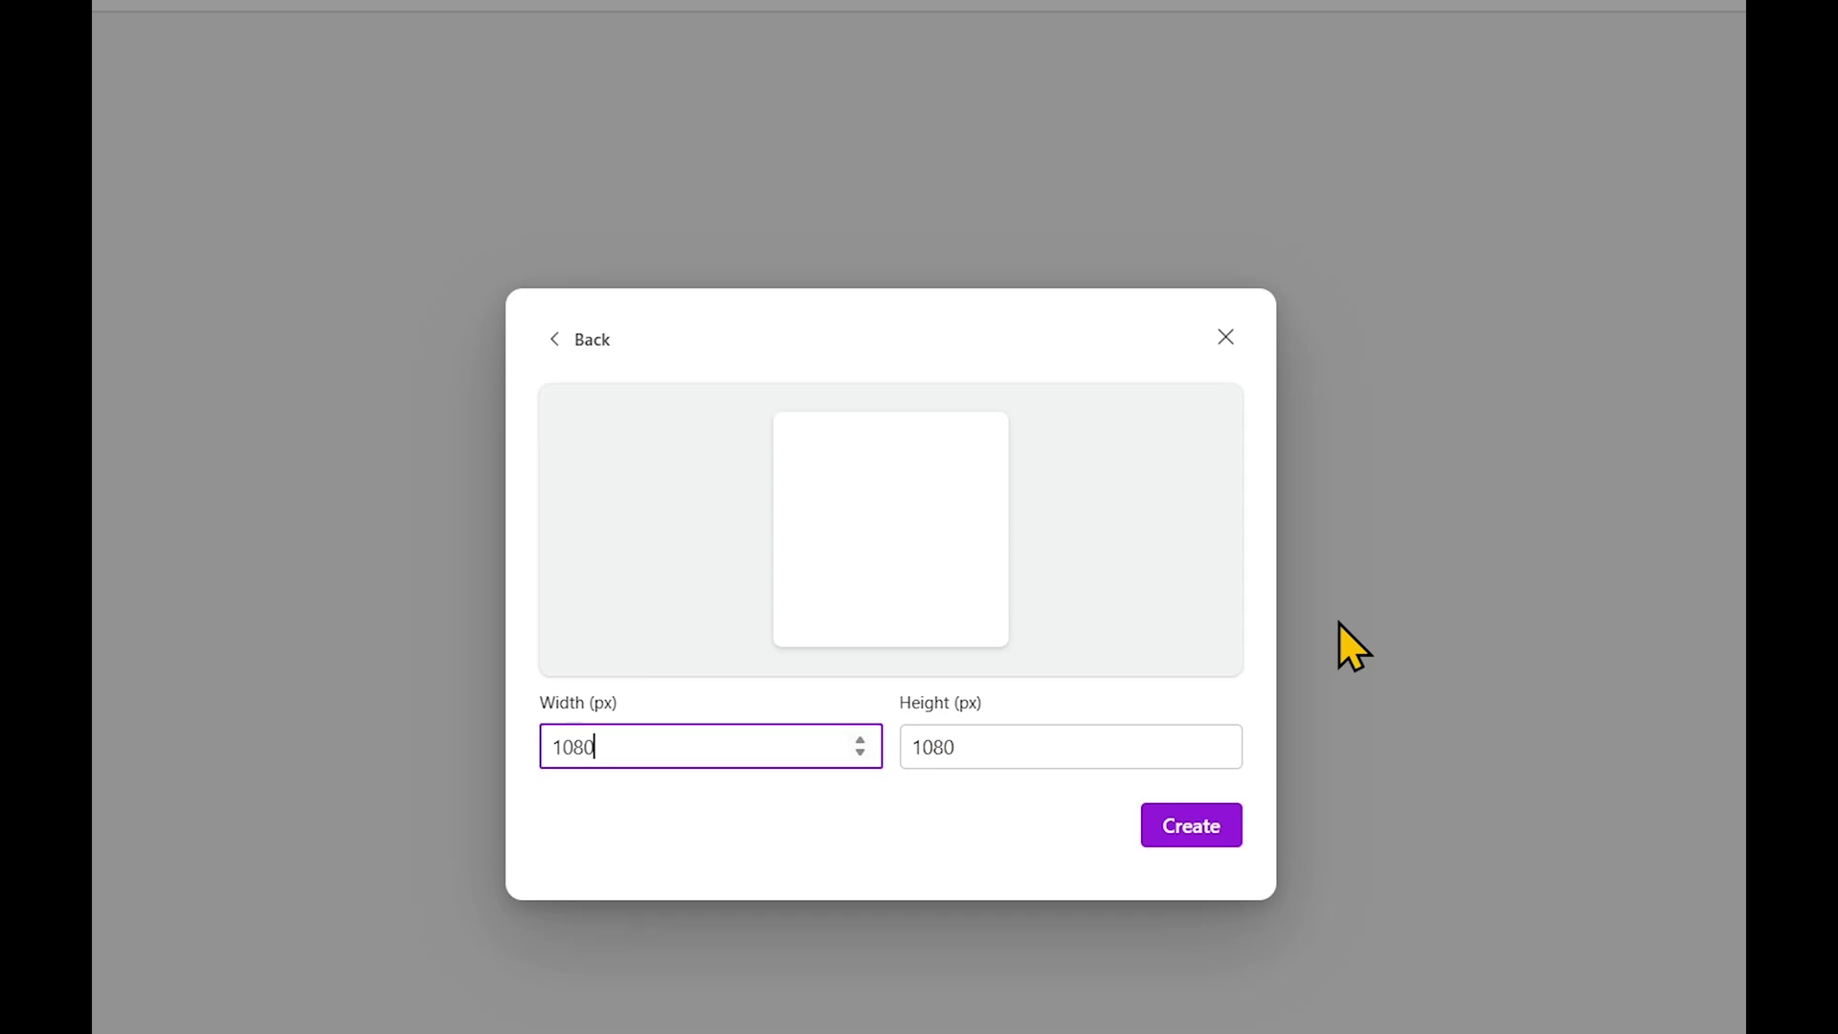
{"action": "key", "text": "BackSpace"}
{"action": "key", "text": "BackSpace"}
{"action": "key", "text": "BackSpace"}
{"action": "type", "text": "920"}
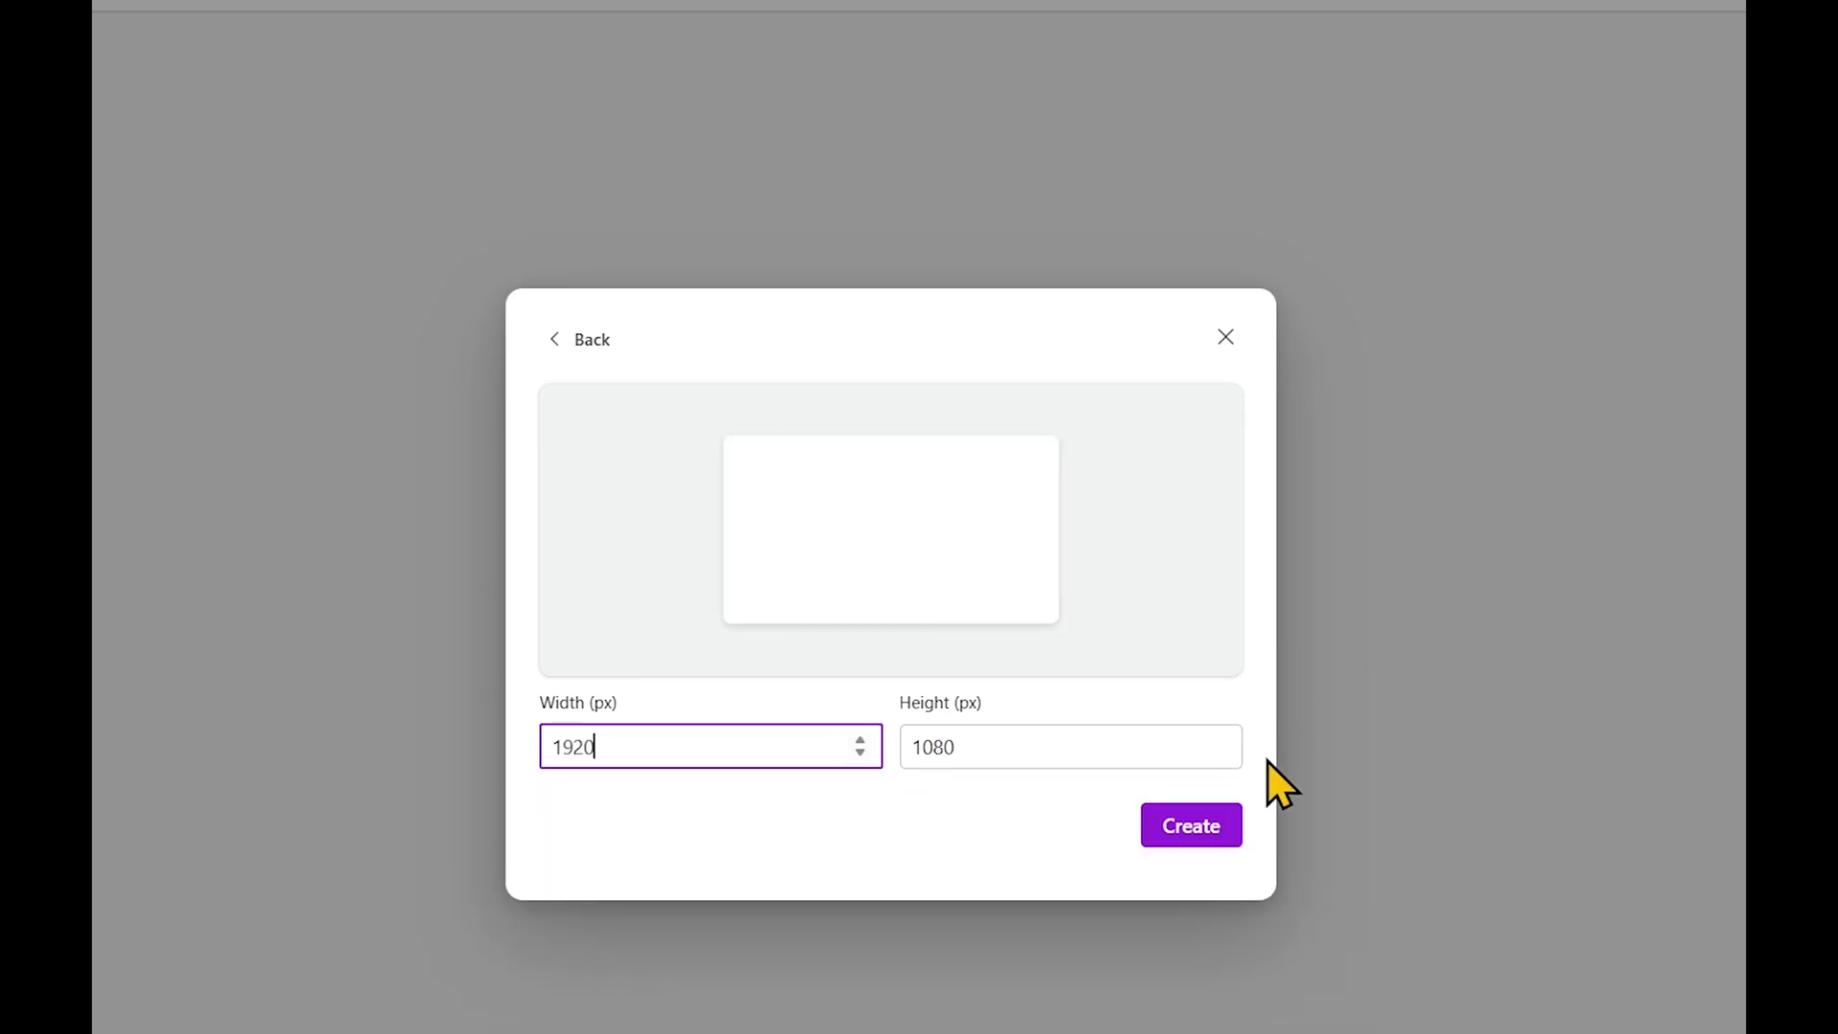
{"action": "left_click", "coordinate": [1198, 853]}
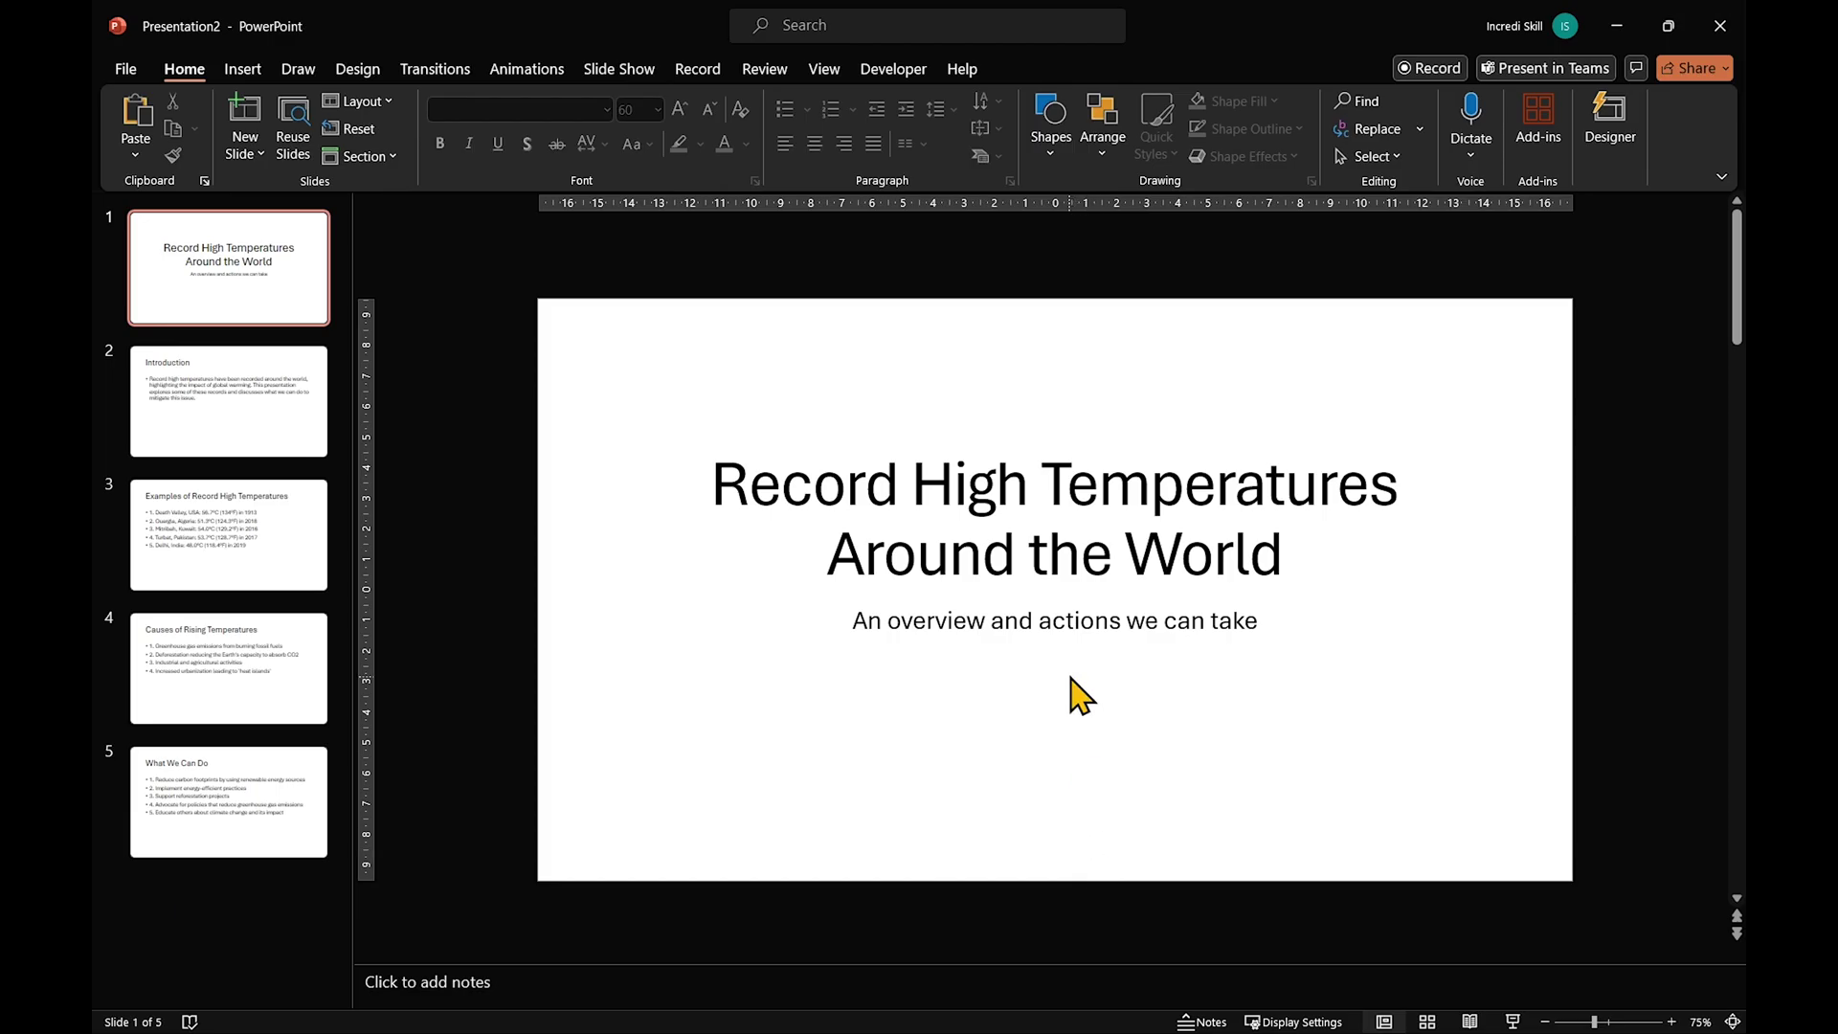
Select the slide title text and dismiss its context menu unchanged
{"action": "left_click", "coordinate": [1063, 565]}
{"action": "triple_click", "coordinate": [1065, 569]}
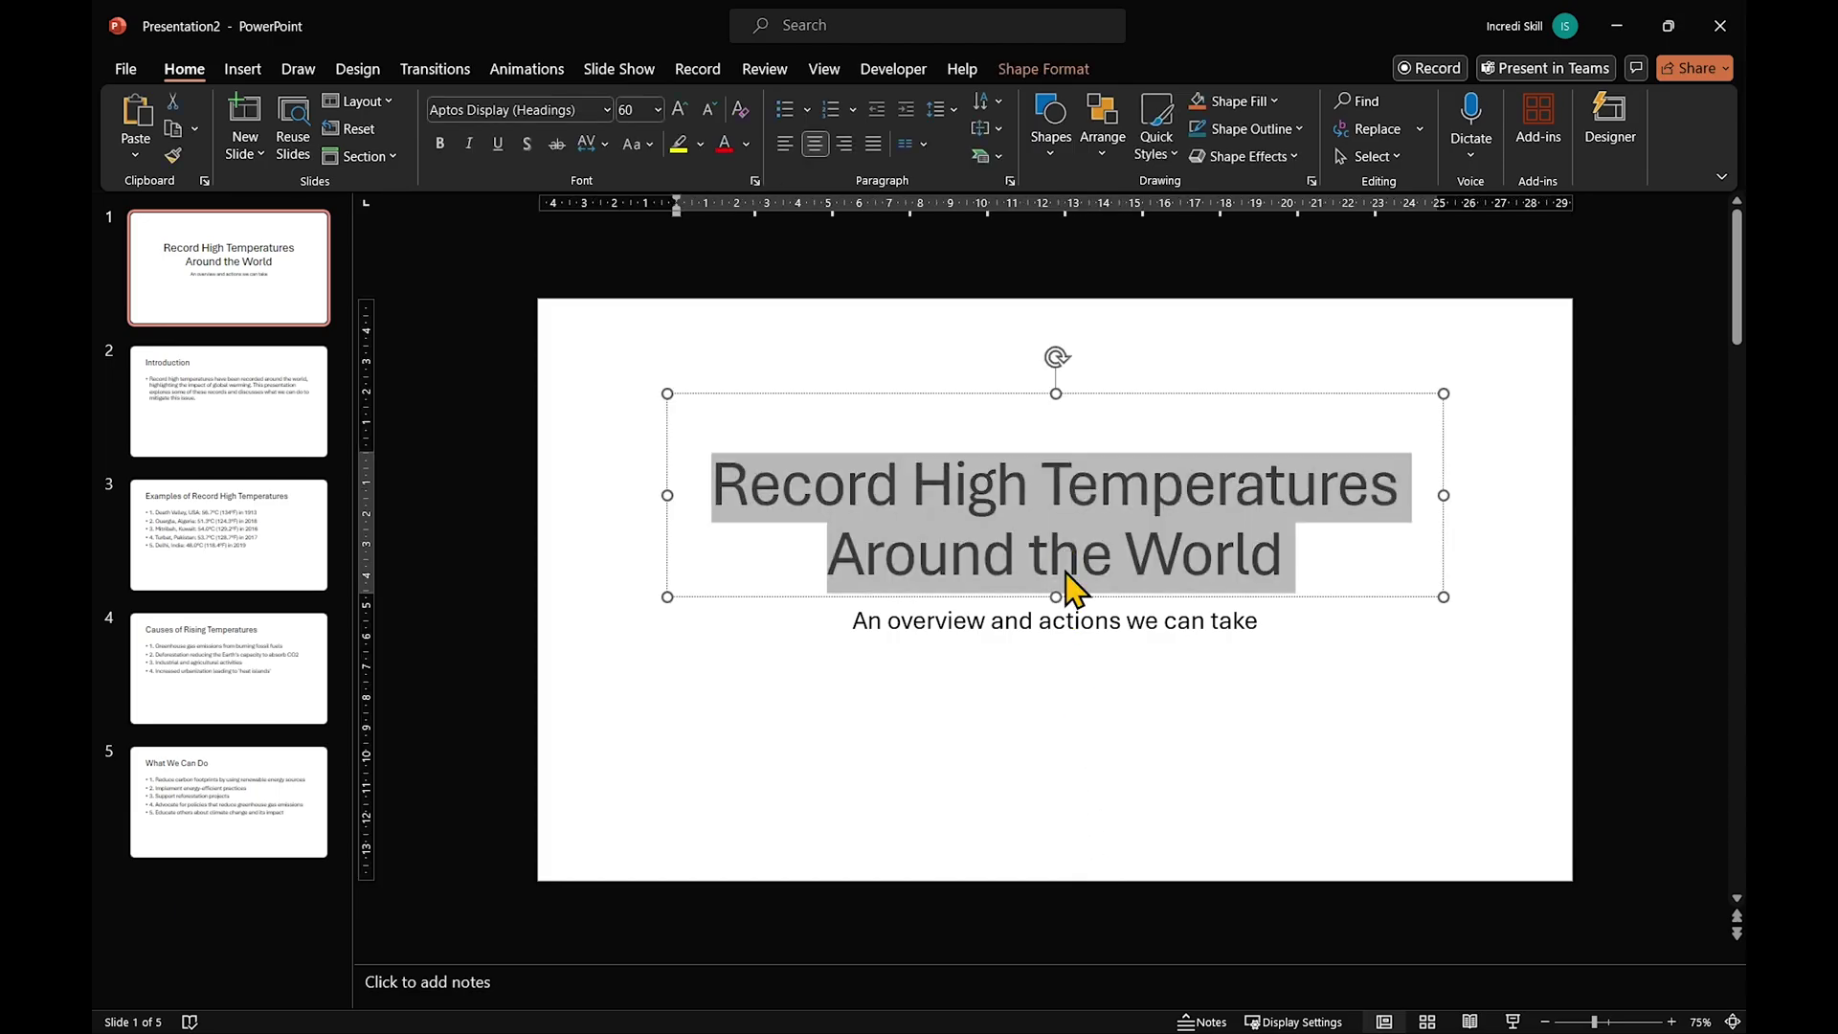
{"action": "right_click", "coordinate": [1063, 570]}
{"action": "key", "text": "Escape"}
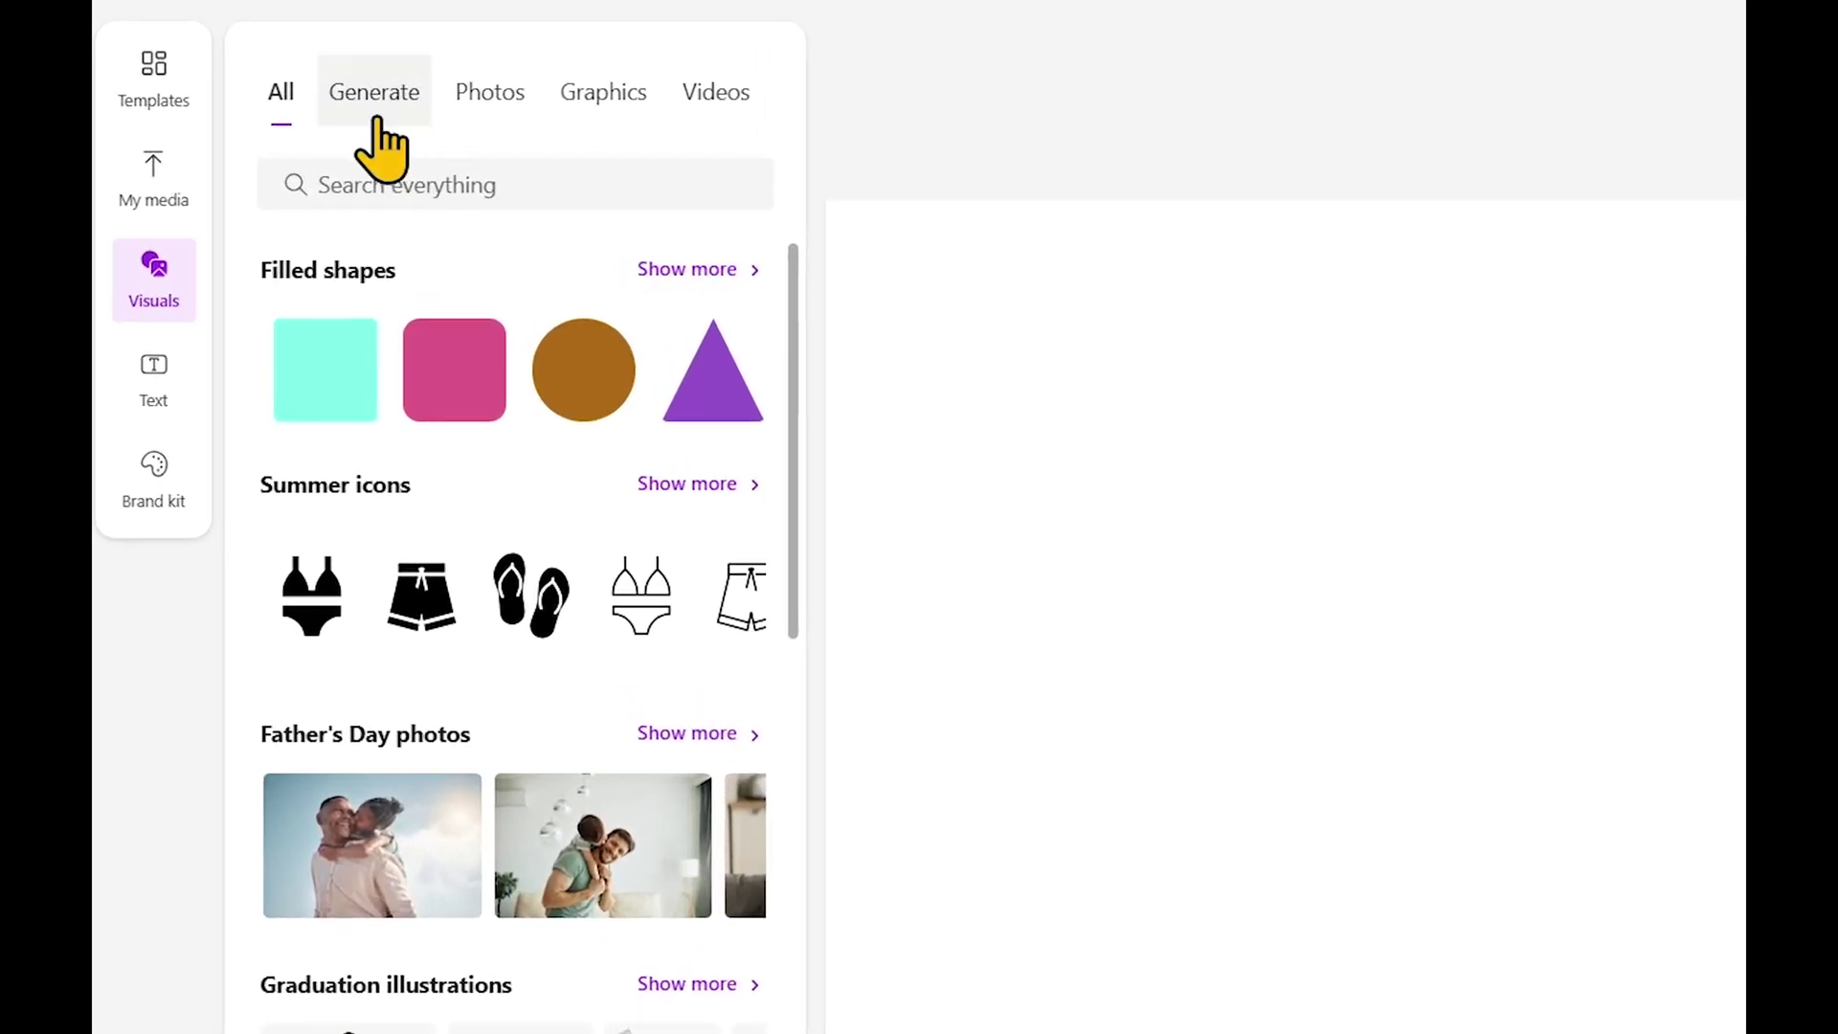
Generate images for 'Record high temperature', regenerate, and add the first thermometer image
{"action": "left_click", "coordinate": [375, 101]}
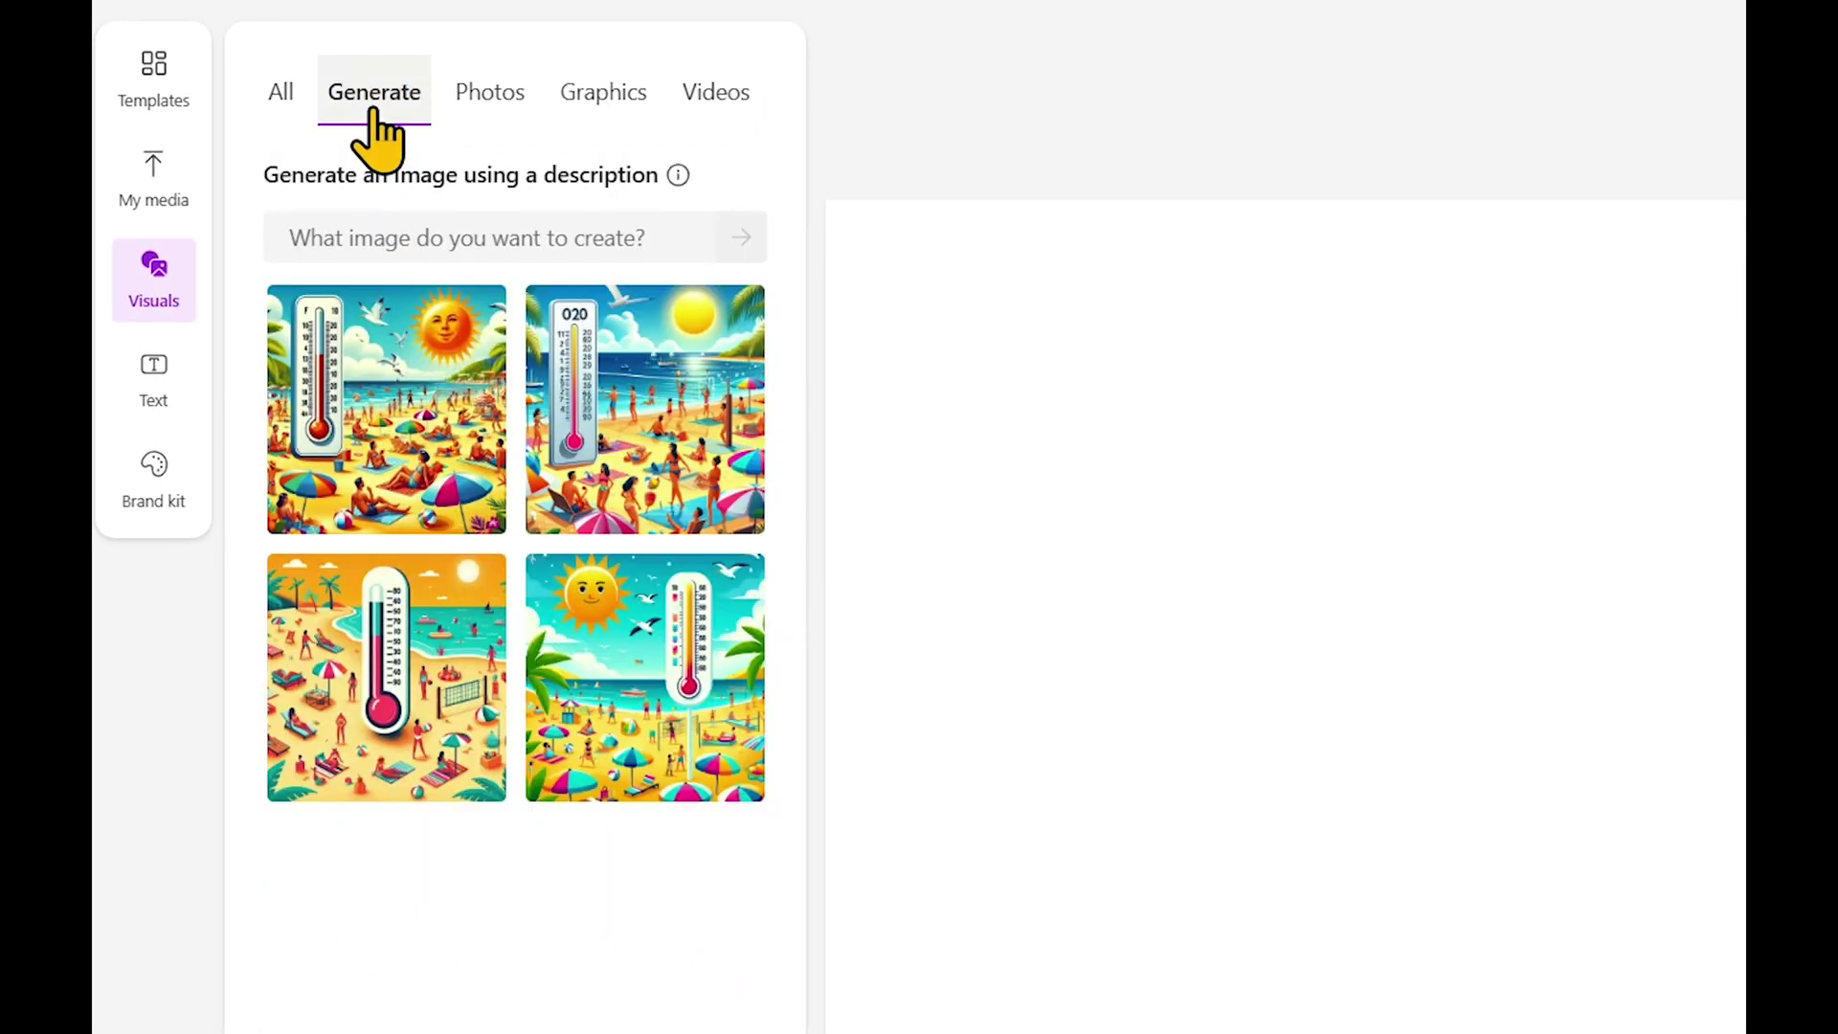
{"action": "type", "text": "Reco"}
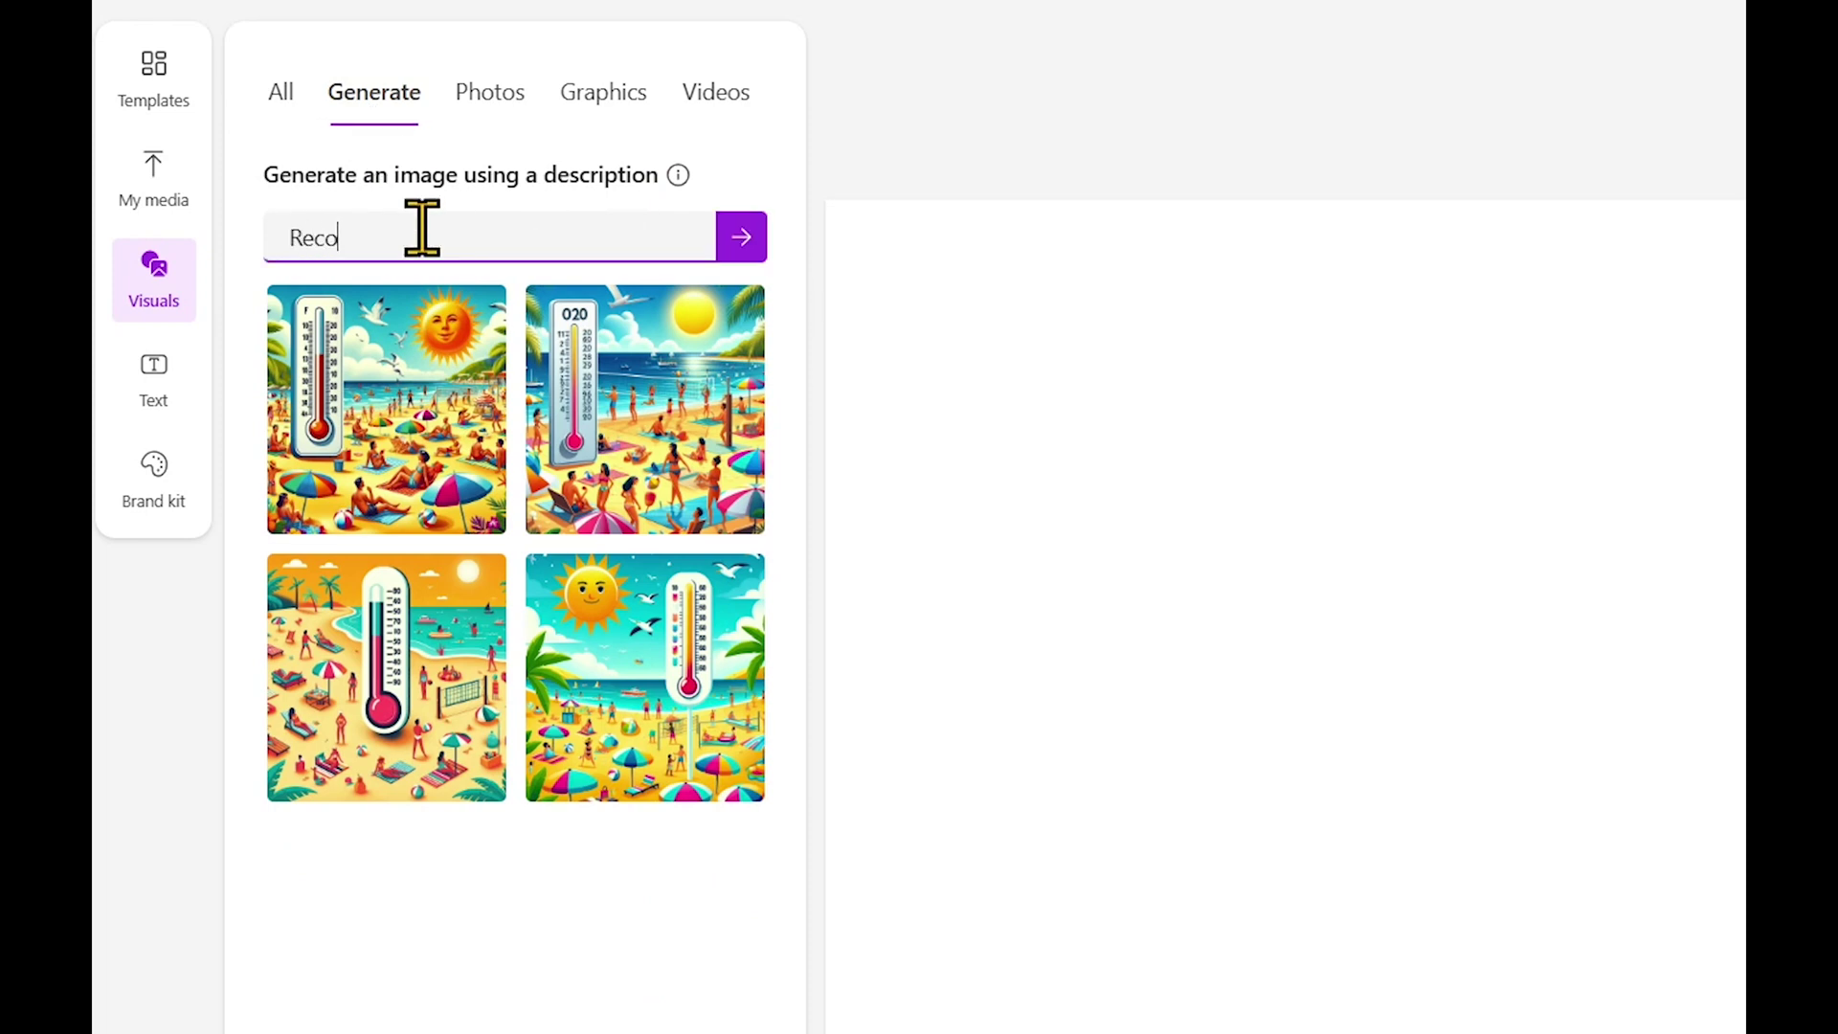
{"action": "type", "text": "gh temperature"}
{"action": "left_click", "coordinate": [749, 241]}
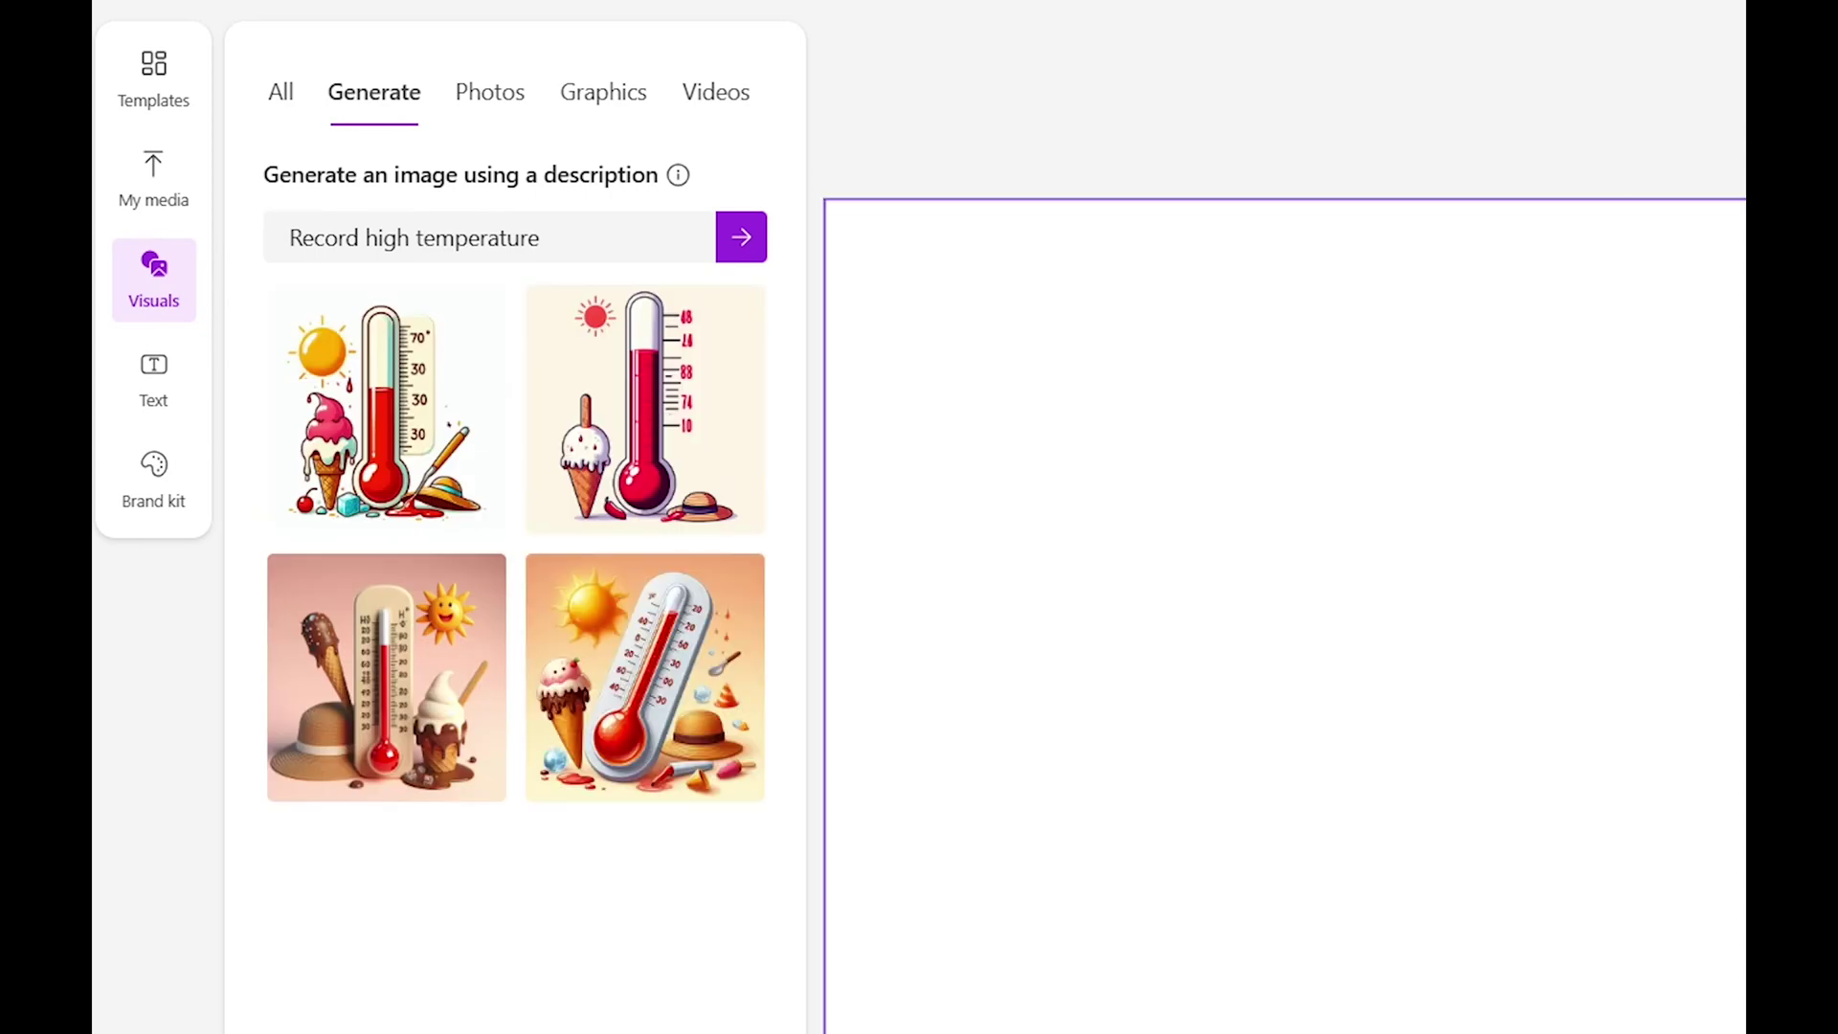
{"action": "mouse_move", "coordinate": [387, 678]}
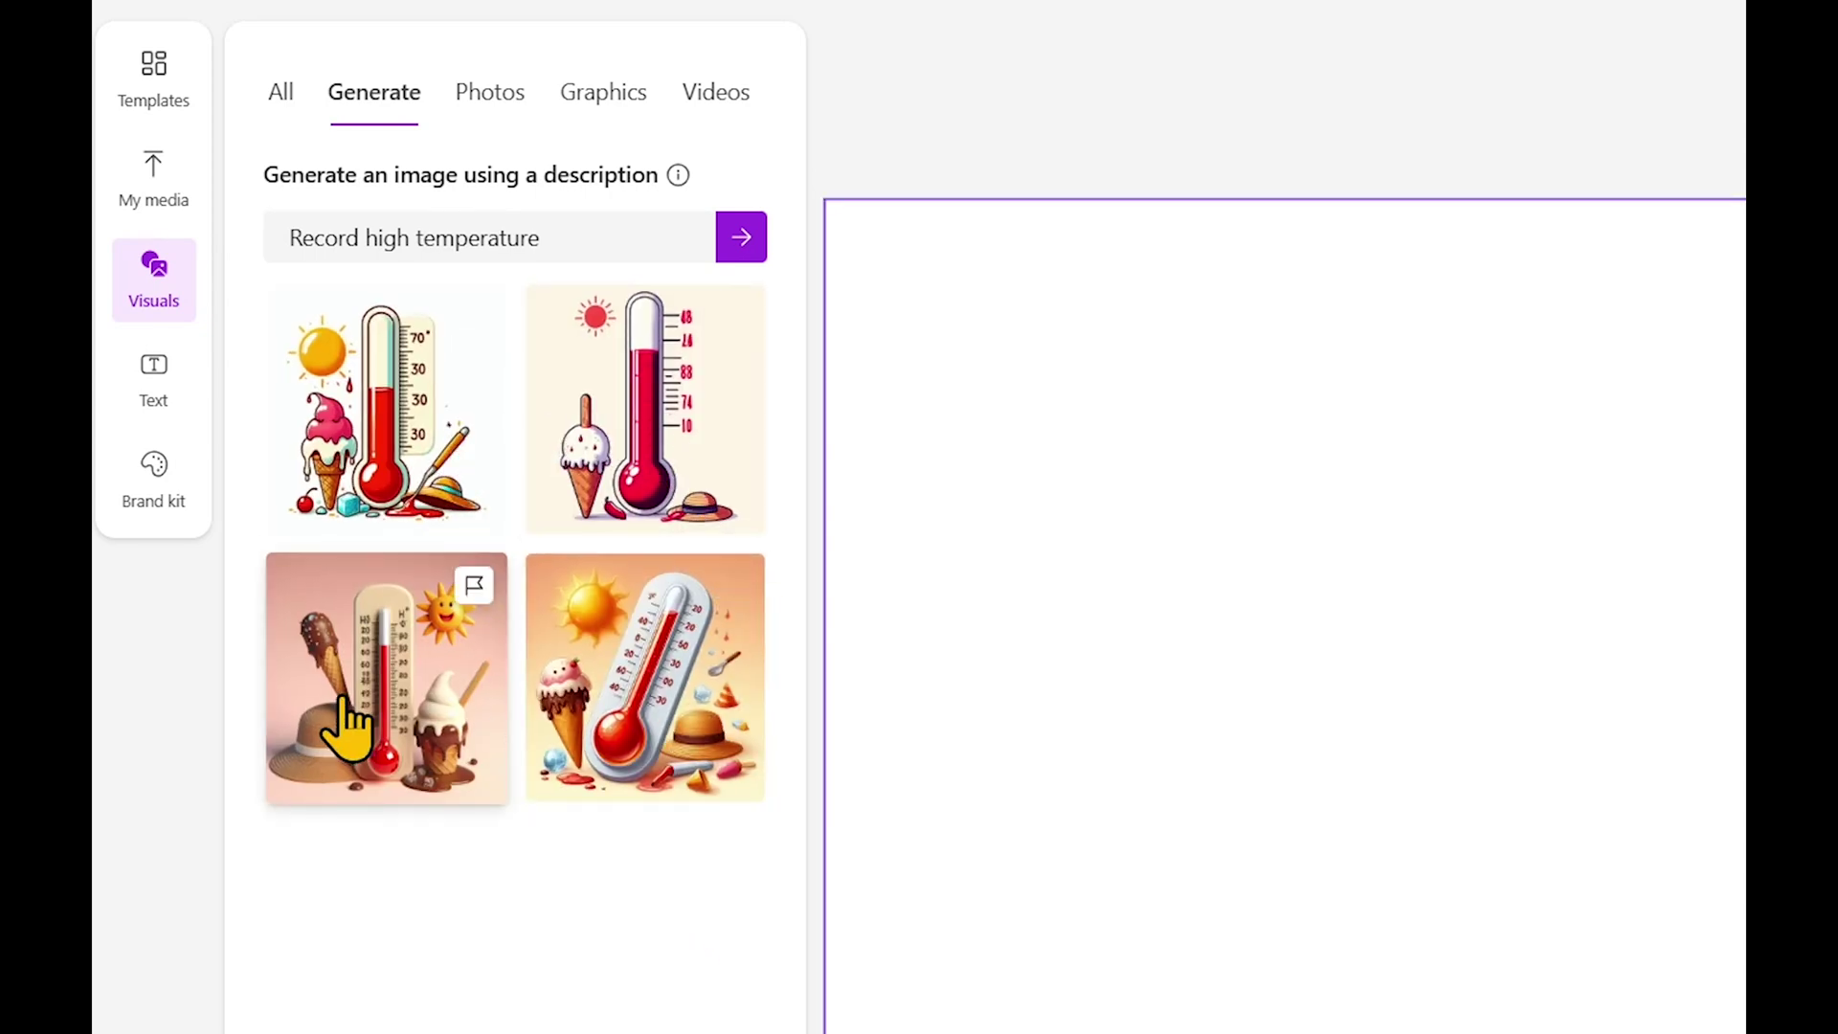
{"action": "left_click", "coordinate": [743, 239]}
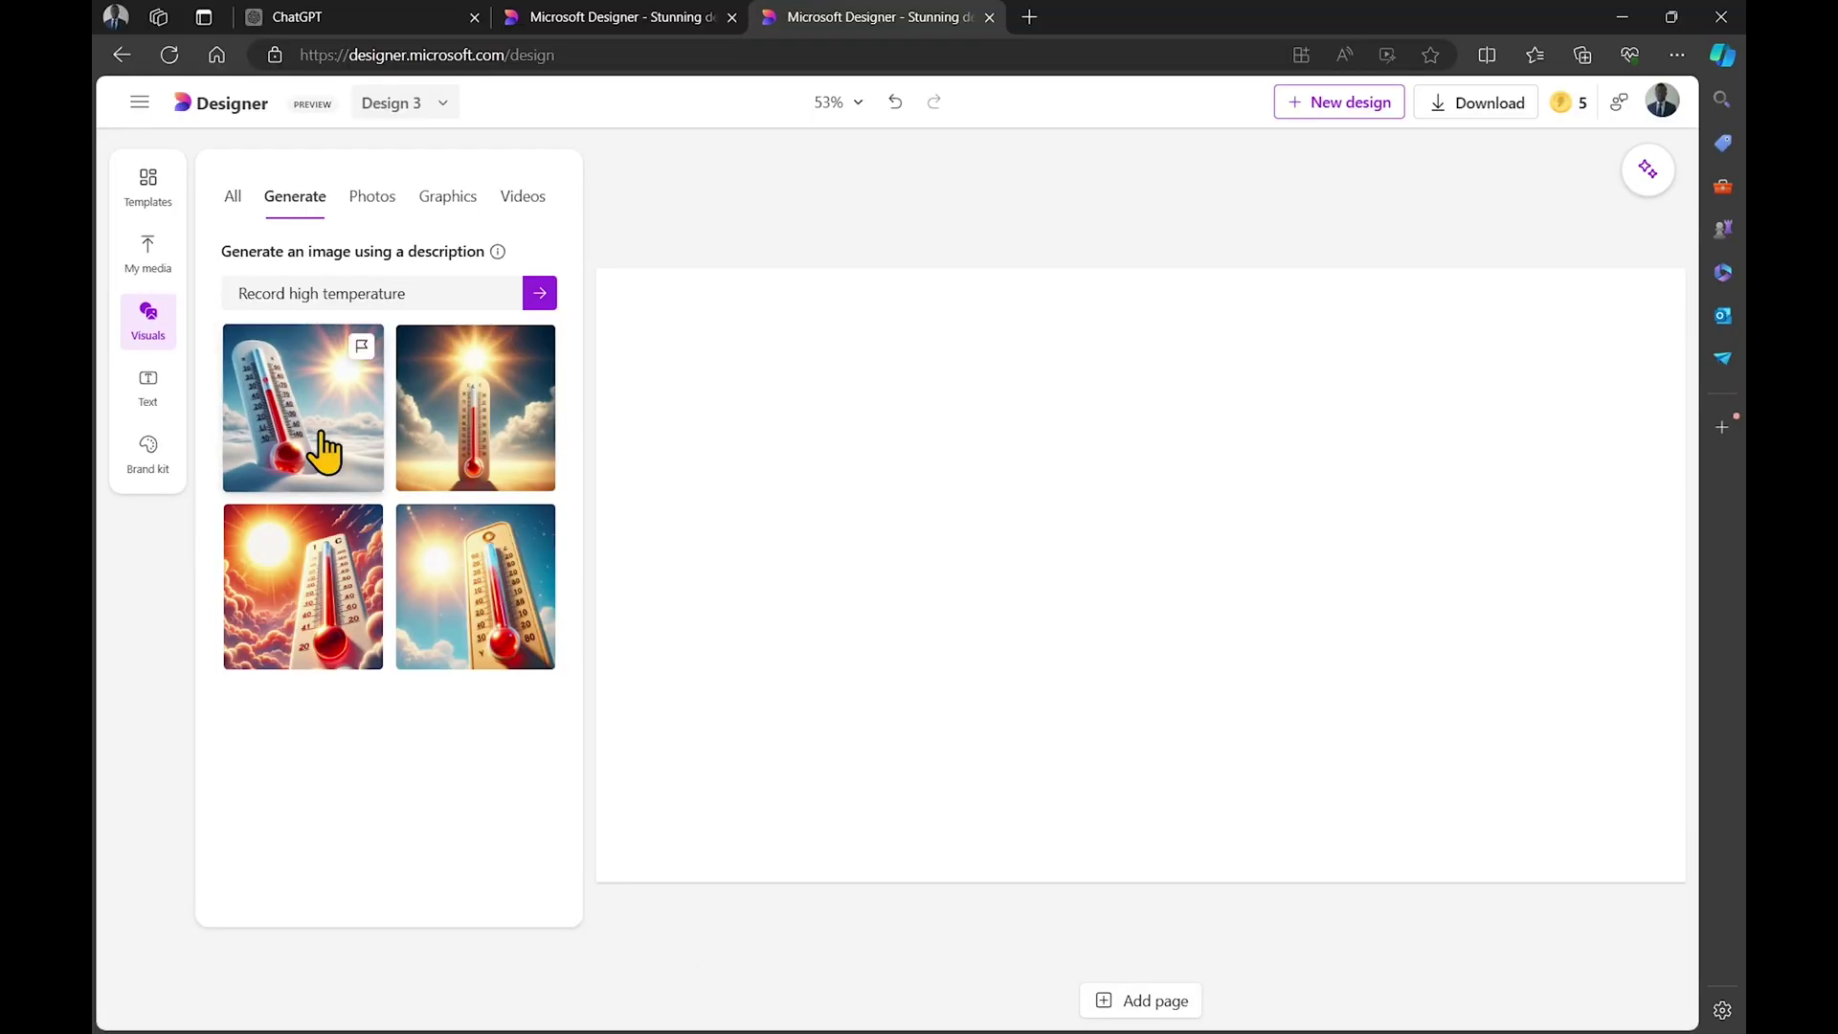
{"action": "left_click", "coordinate": [329, 443]}
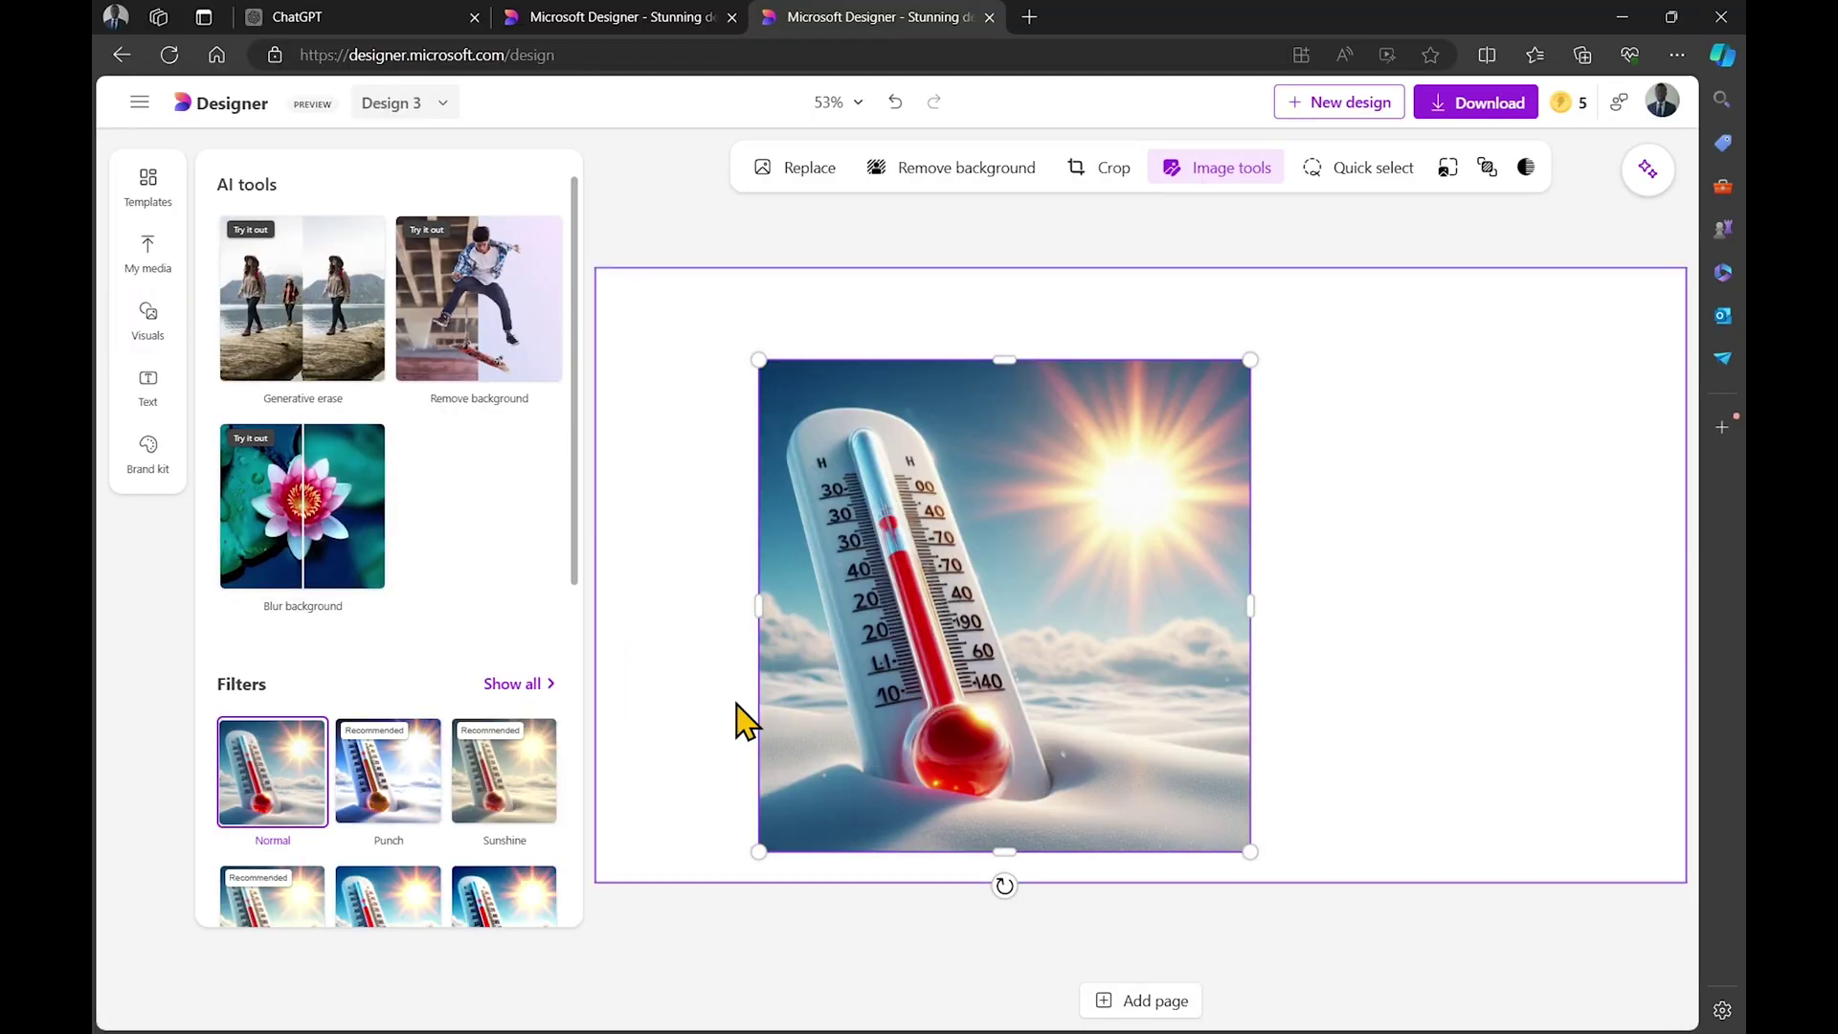
Stretch the thermometer image to all four page edges and show design Ideas
{"action": "scroll", "coordinate": [742, 723], "scroll_direction": "down", "scroll_amount": 2}
{"action": "left_click_drag", "start_coordinate": [829, 600], "coordinate": [700, 619]}
{"action": "left_click_drag", "start_coordinate": [962, 401], "coordinate": [952, 331]}
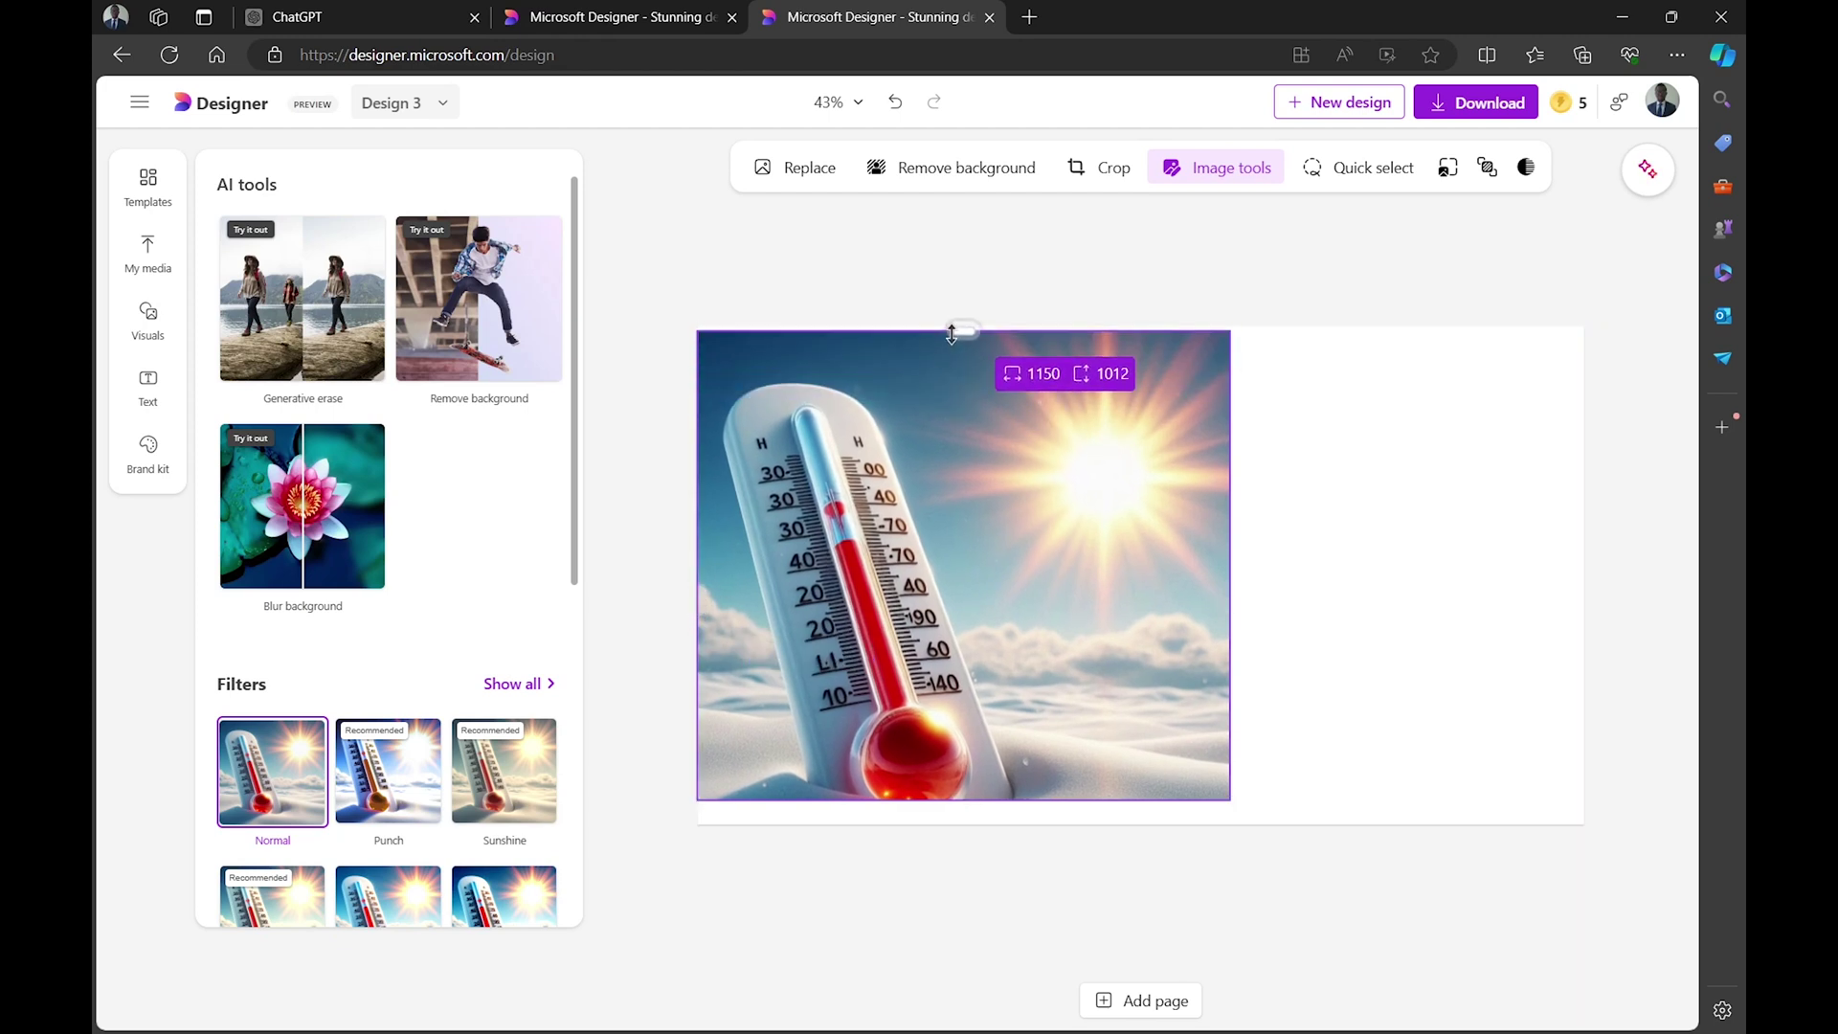
{"action": "left_click_drag", "start_coordinate": [1235, 605], "coordinate": [1584, 601]}
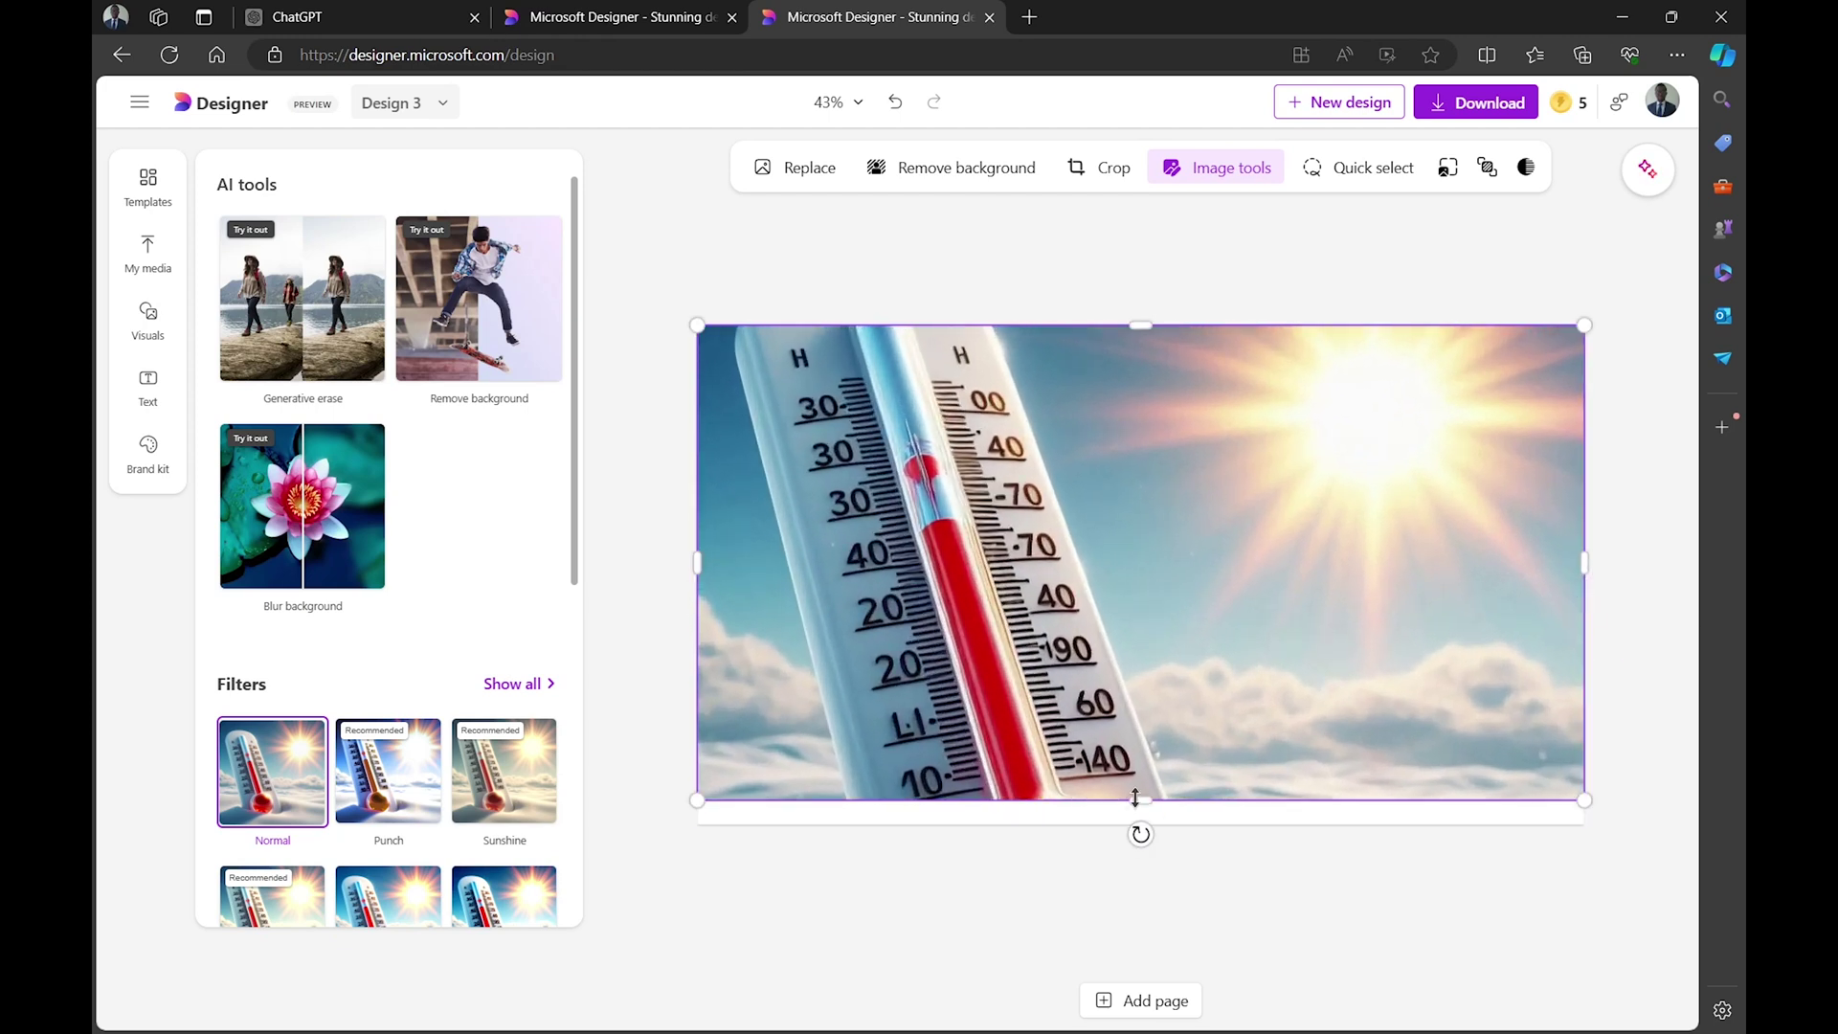
{"action": "left_click_drag", "start_coordinate": [1139, 802], "coordinate": [1137, 827]}
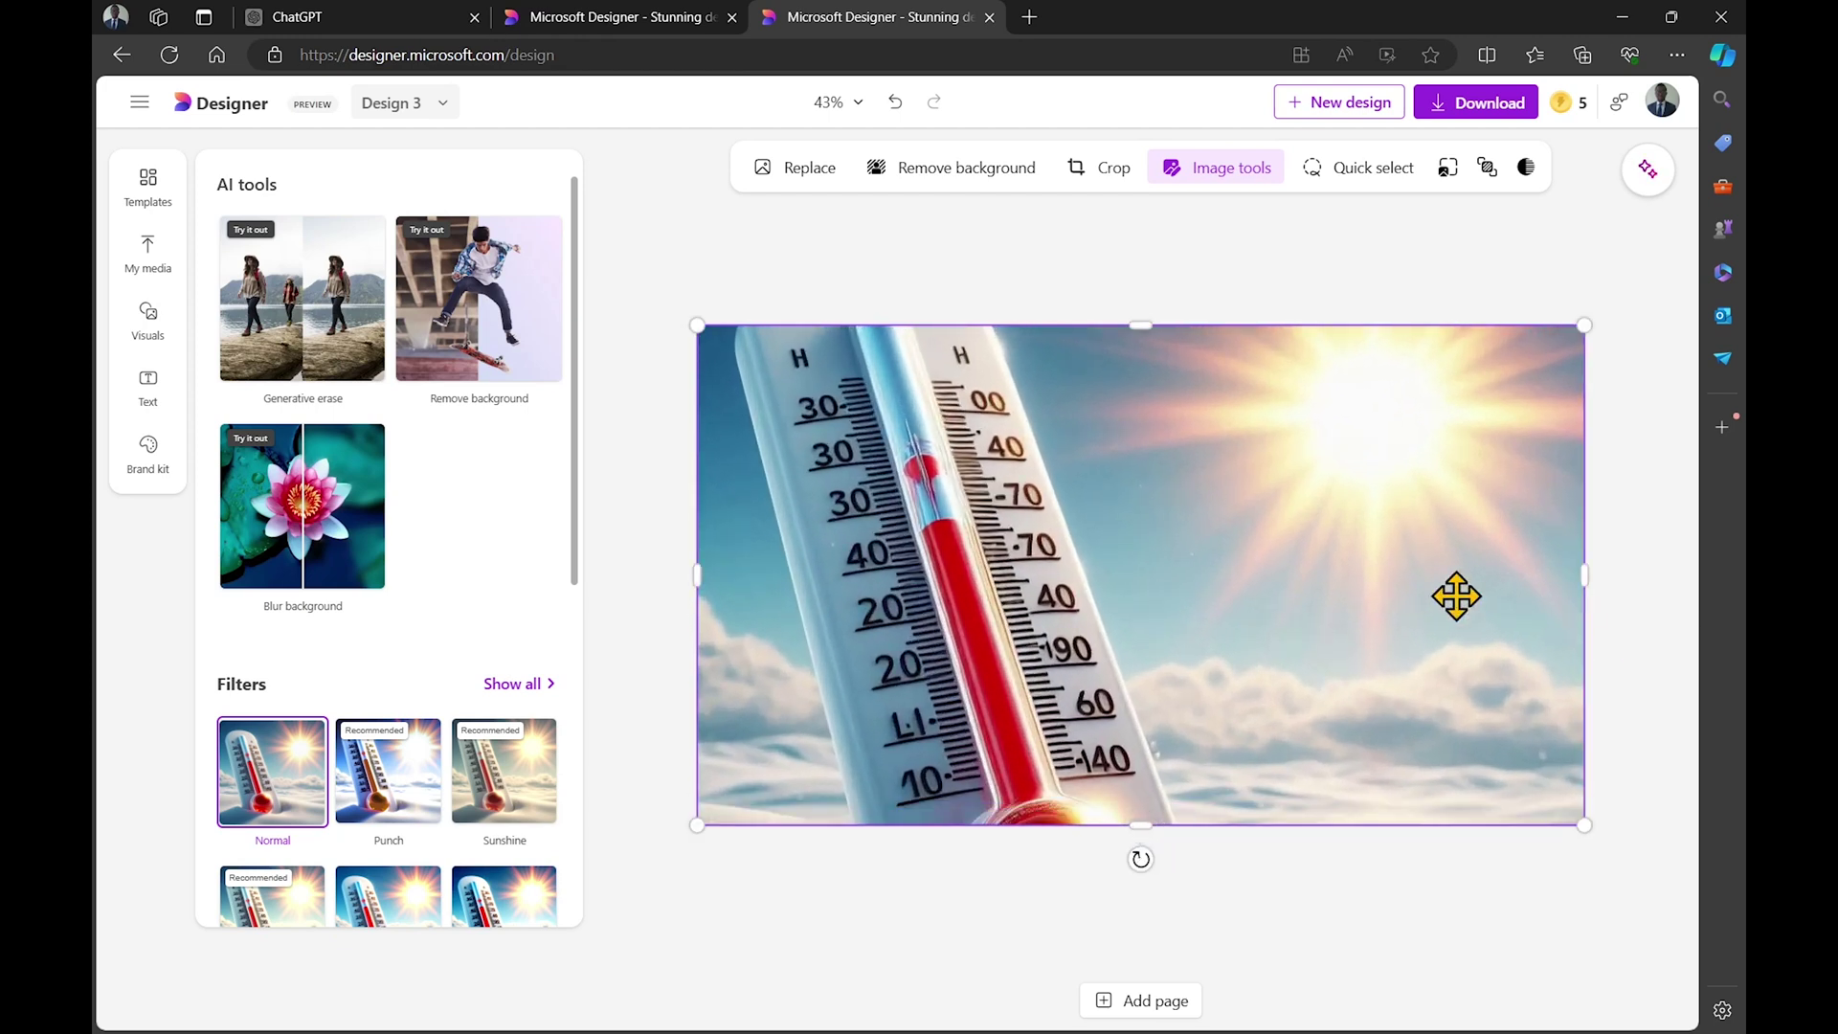
{"action": "left_click", "coordinate": [1647, 172]}
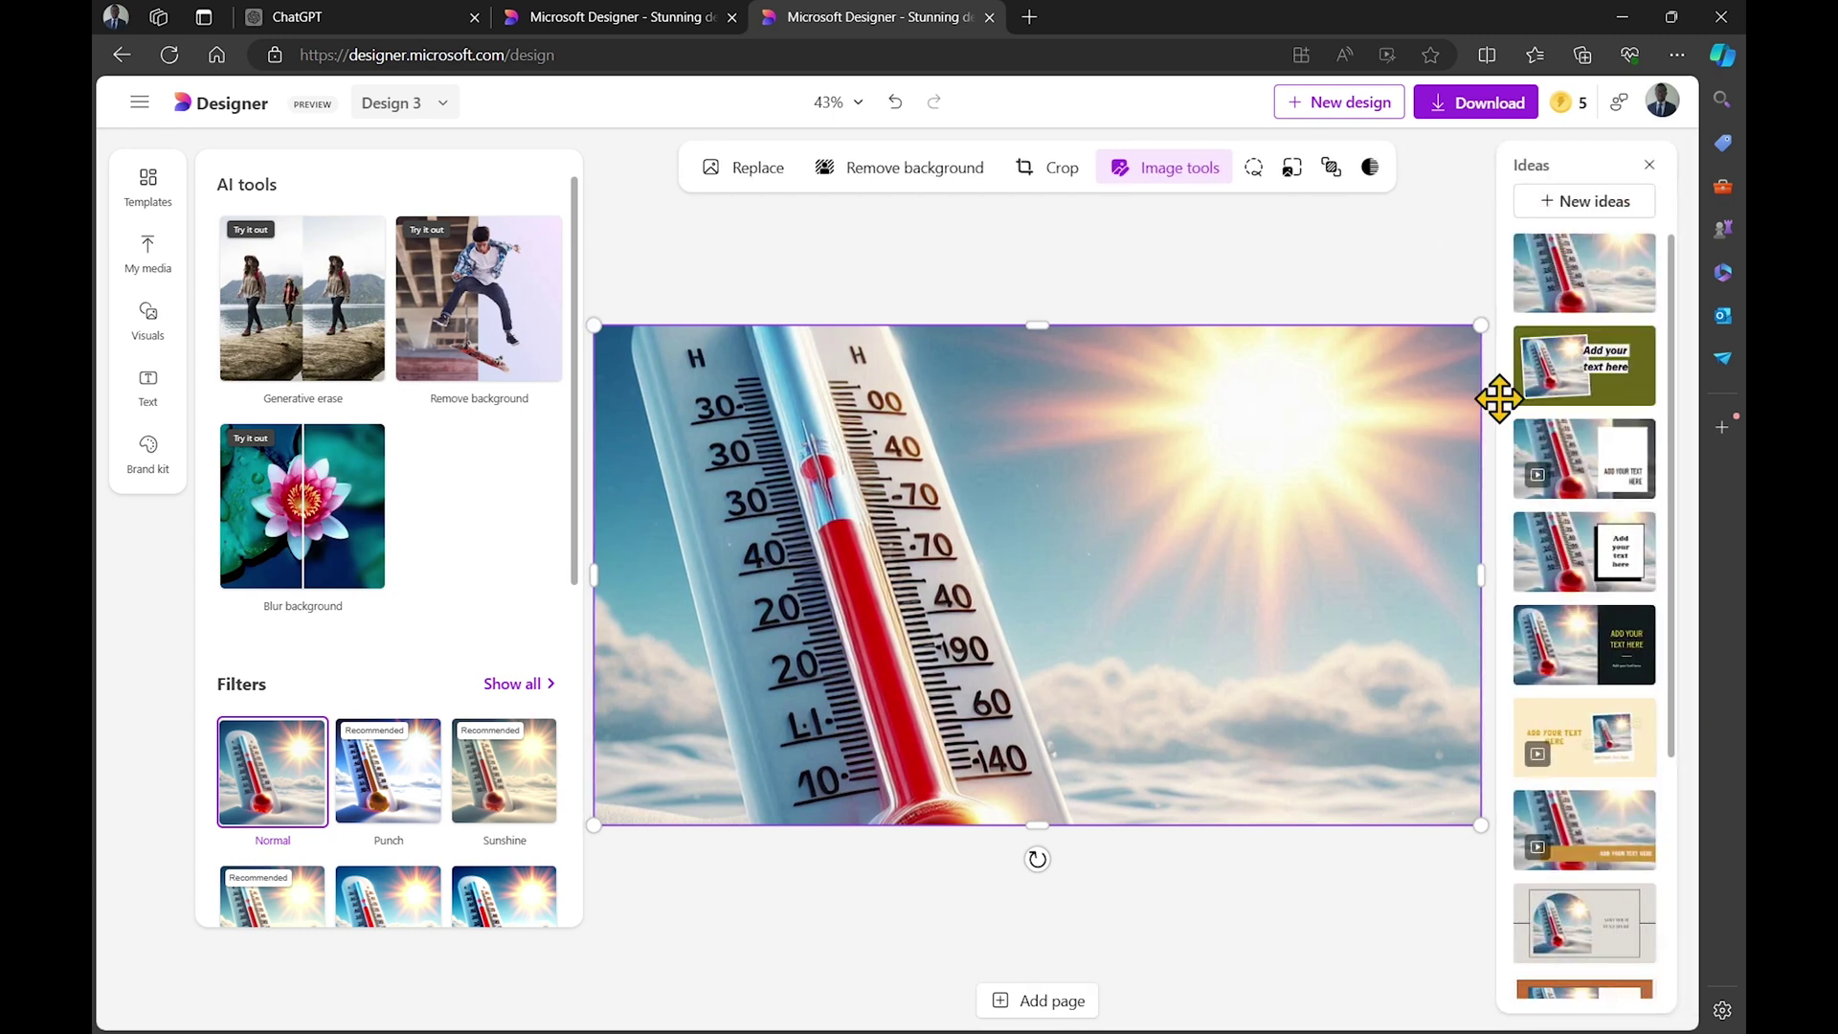
Apply the dark layout idea with heading text
{"action": "scroll", "coordinate": [1613, 623], "scroll_direction": "down", "scroll_amount": 2}
{"action": "scroll", "coordinate": [1621, 623], "scroll_direction": "down", "scroll_amount": 1}
{"action": "scroll", "coordinate": [1625, 706], "scroll_direction": "up", "scroll_amount": 3}
{"action": "left_click", "coordinate": [1604, 697]}
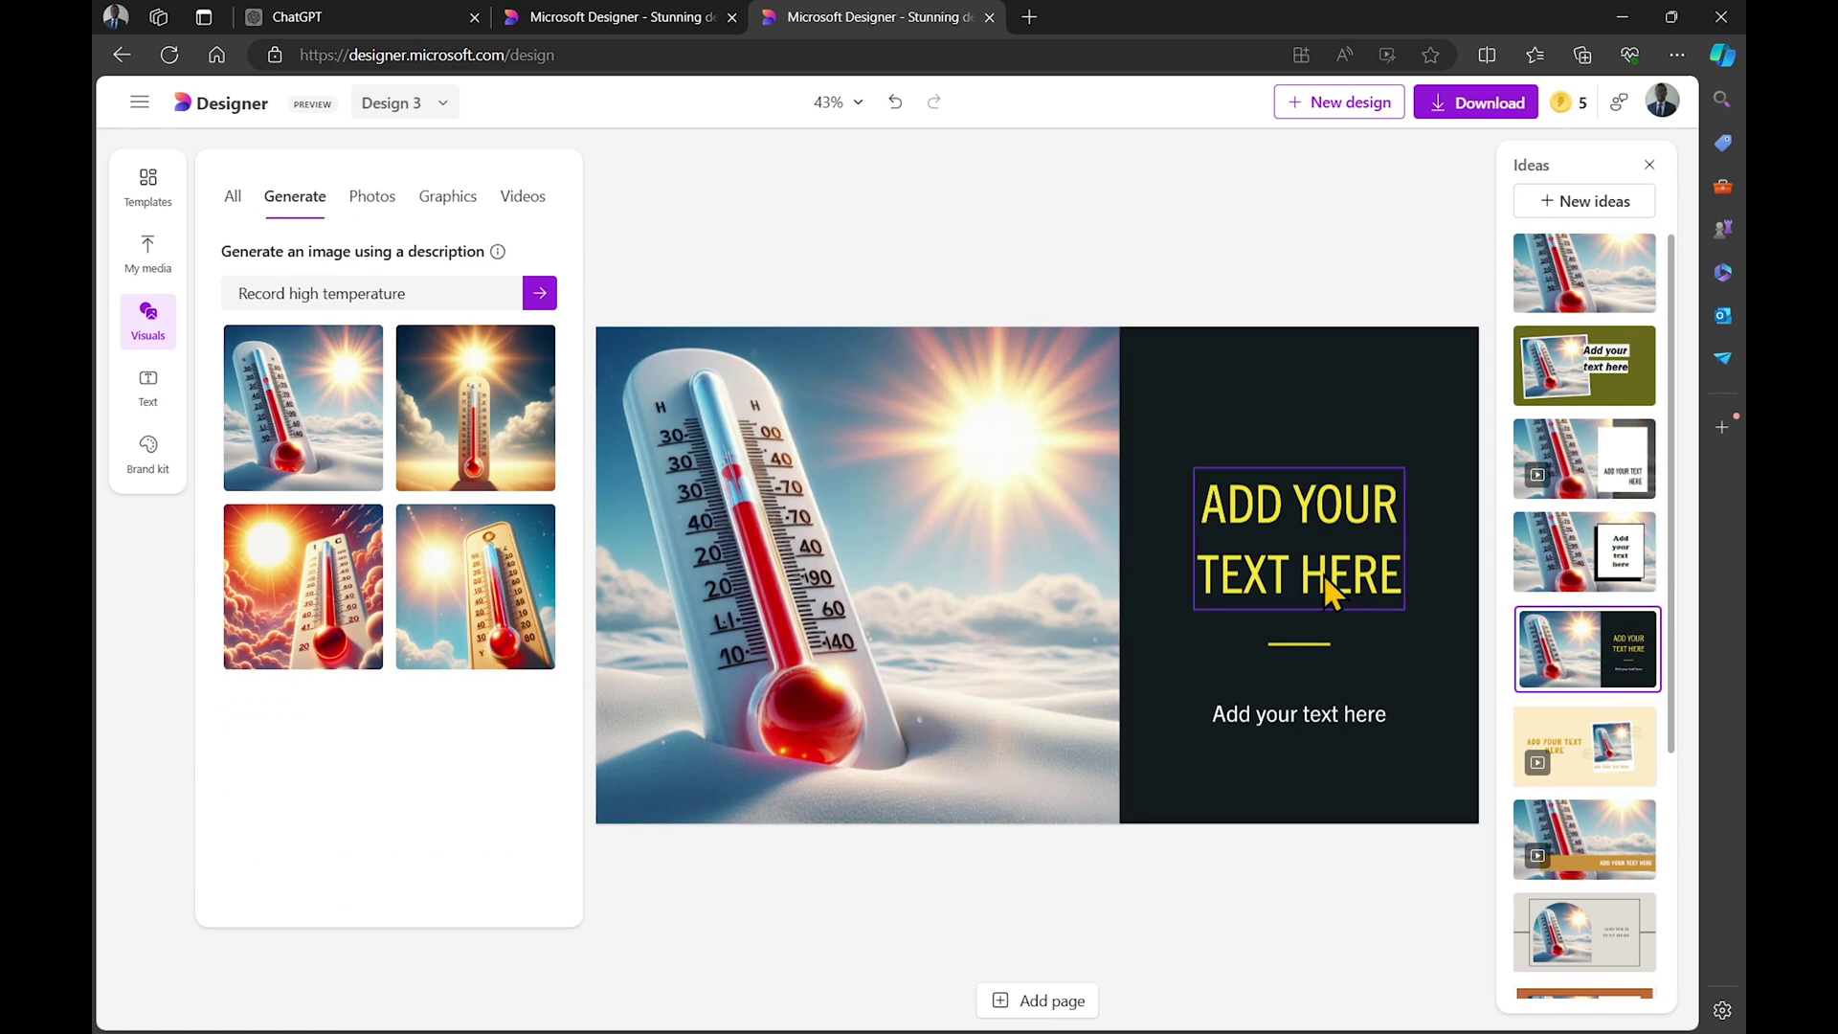
Set heading 'Record high Temperature around the world' and subtitle 'An overview and actions we can take'
{"action": "left_click", "coordinate": [1323, 573]}
{"action": "type", "text": "Reco"}
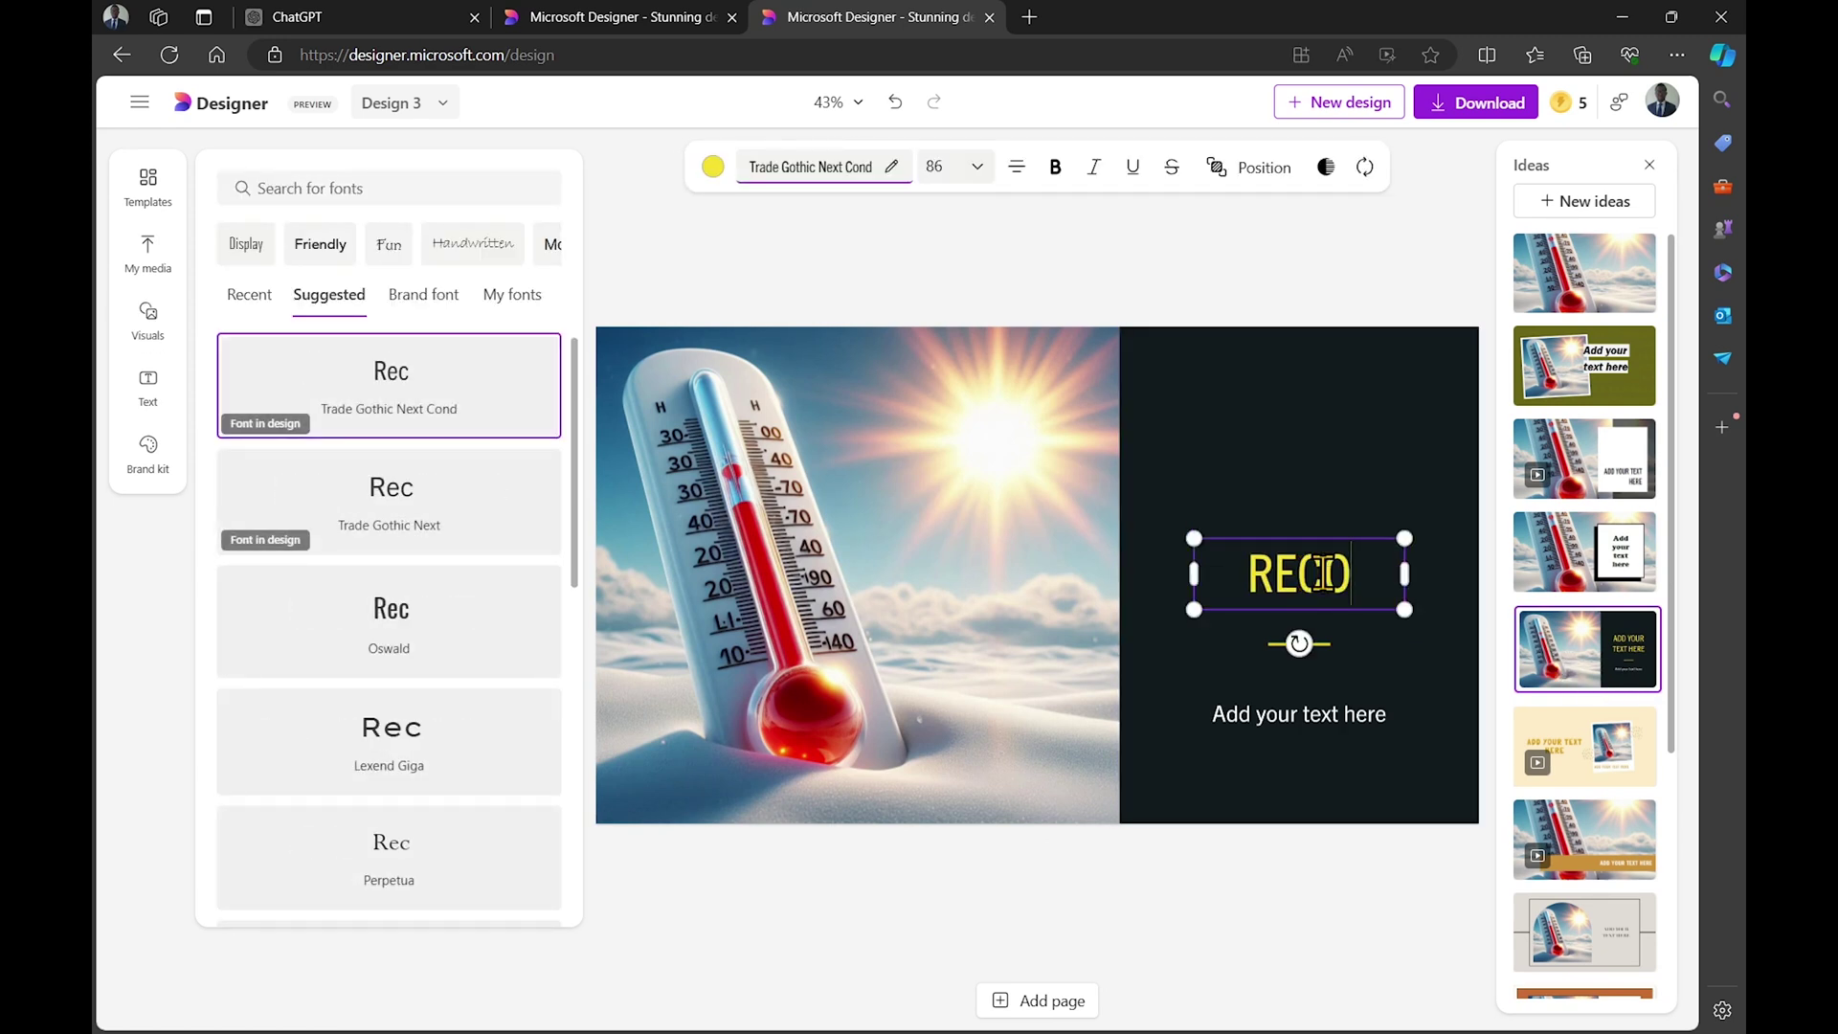
{"action": "type", "text": "rd high Temperature around the world"}
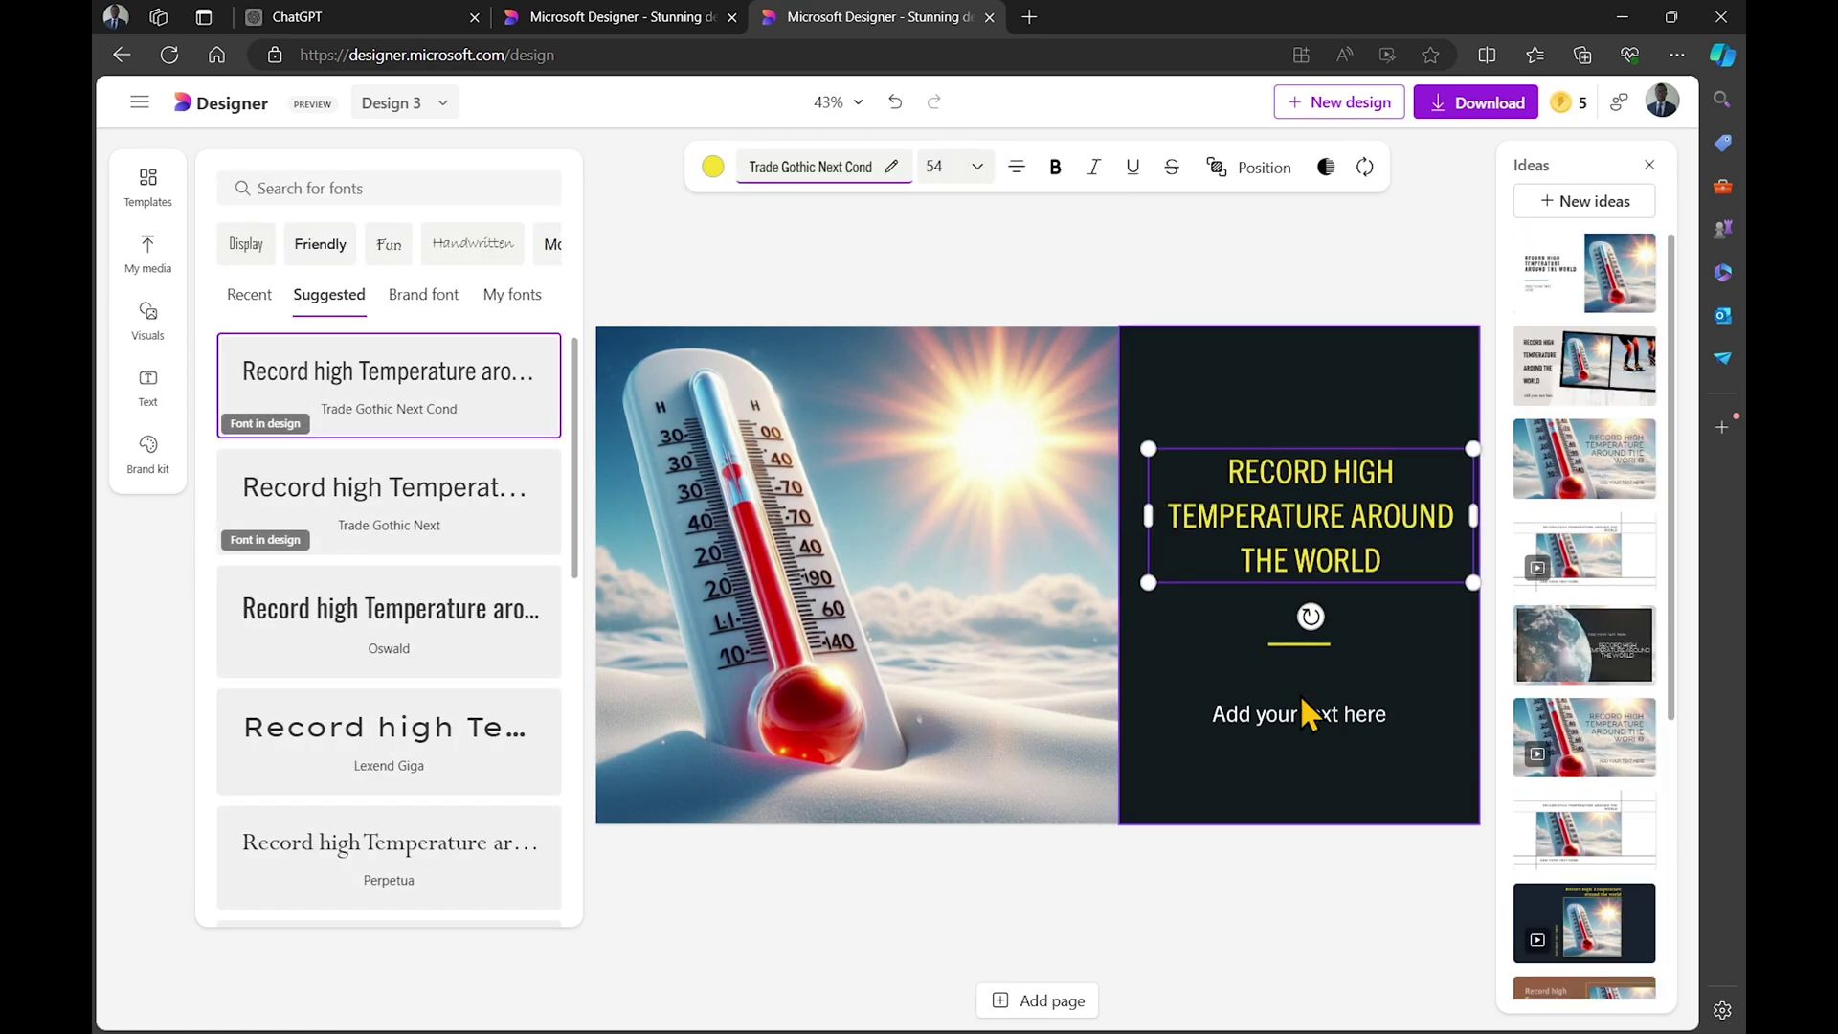
{"action": "left_click", "coordinate": [1331, 726]}
{"action": "type", "text": "A"}
{"action": "type", "text": "An"}
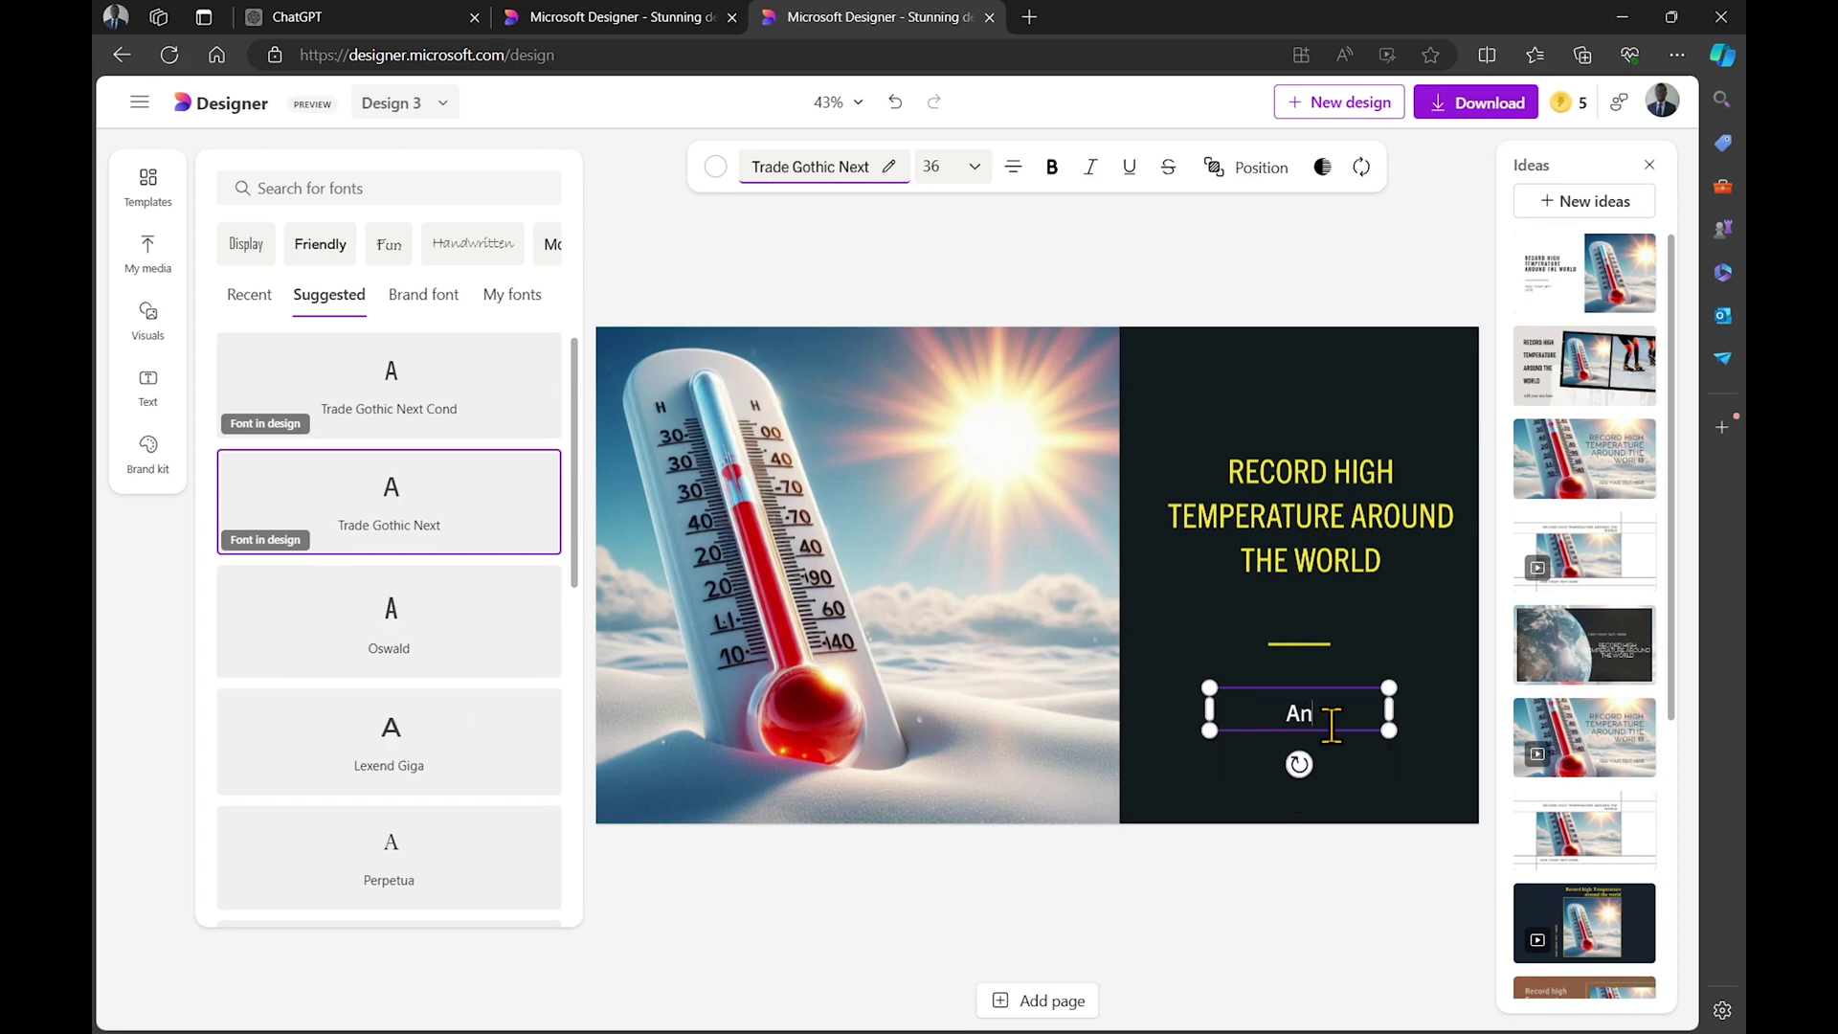
{"action": "type", "text": " overview and actions we can take"}
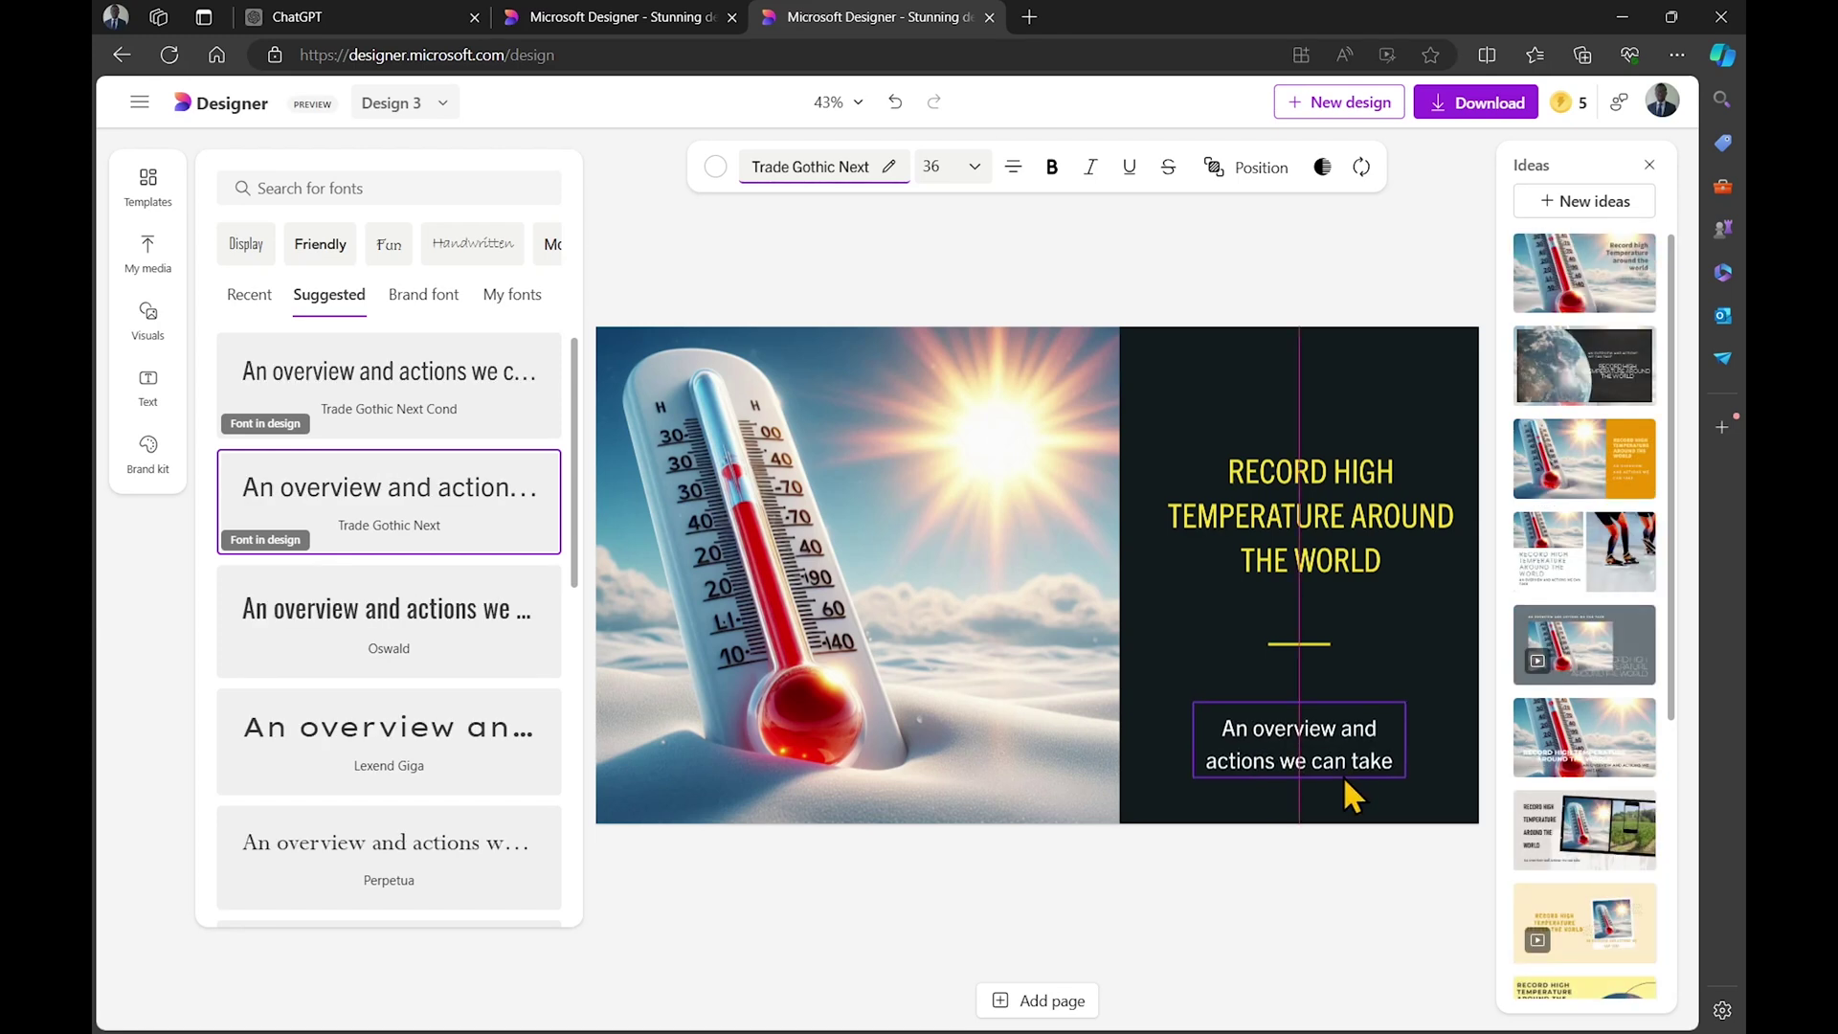
{"action": "left_click", "coordinate": [1175, 923]}
Try the dark Earth idea, then settle on the full-image thermometer layout
{"action": "scroll", "coordinate": [1600, 488], "scroll_direction": "down", "scroll_amount": 10}
{"action": "scroll", "coordinate": [1593, 492], "scroll_direction": "up", "scroll_amount": 5}
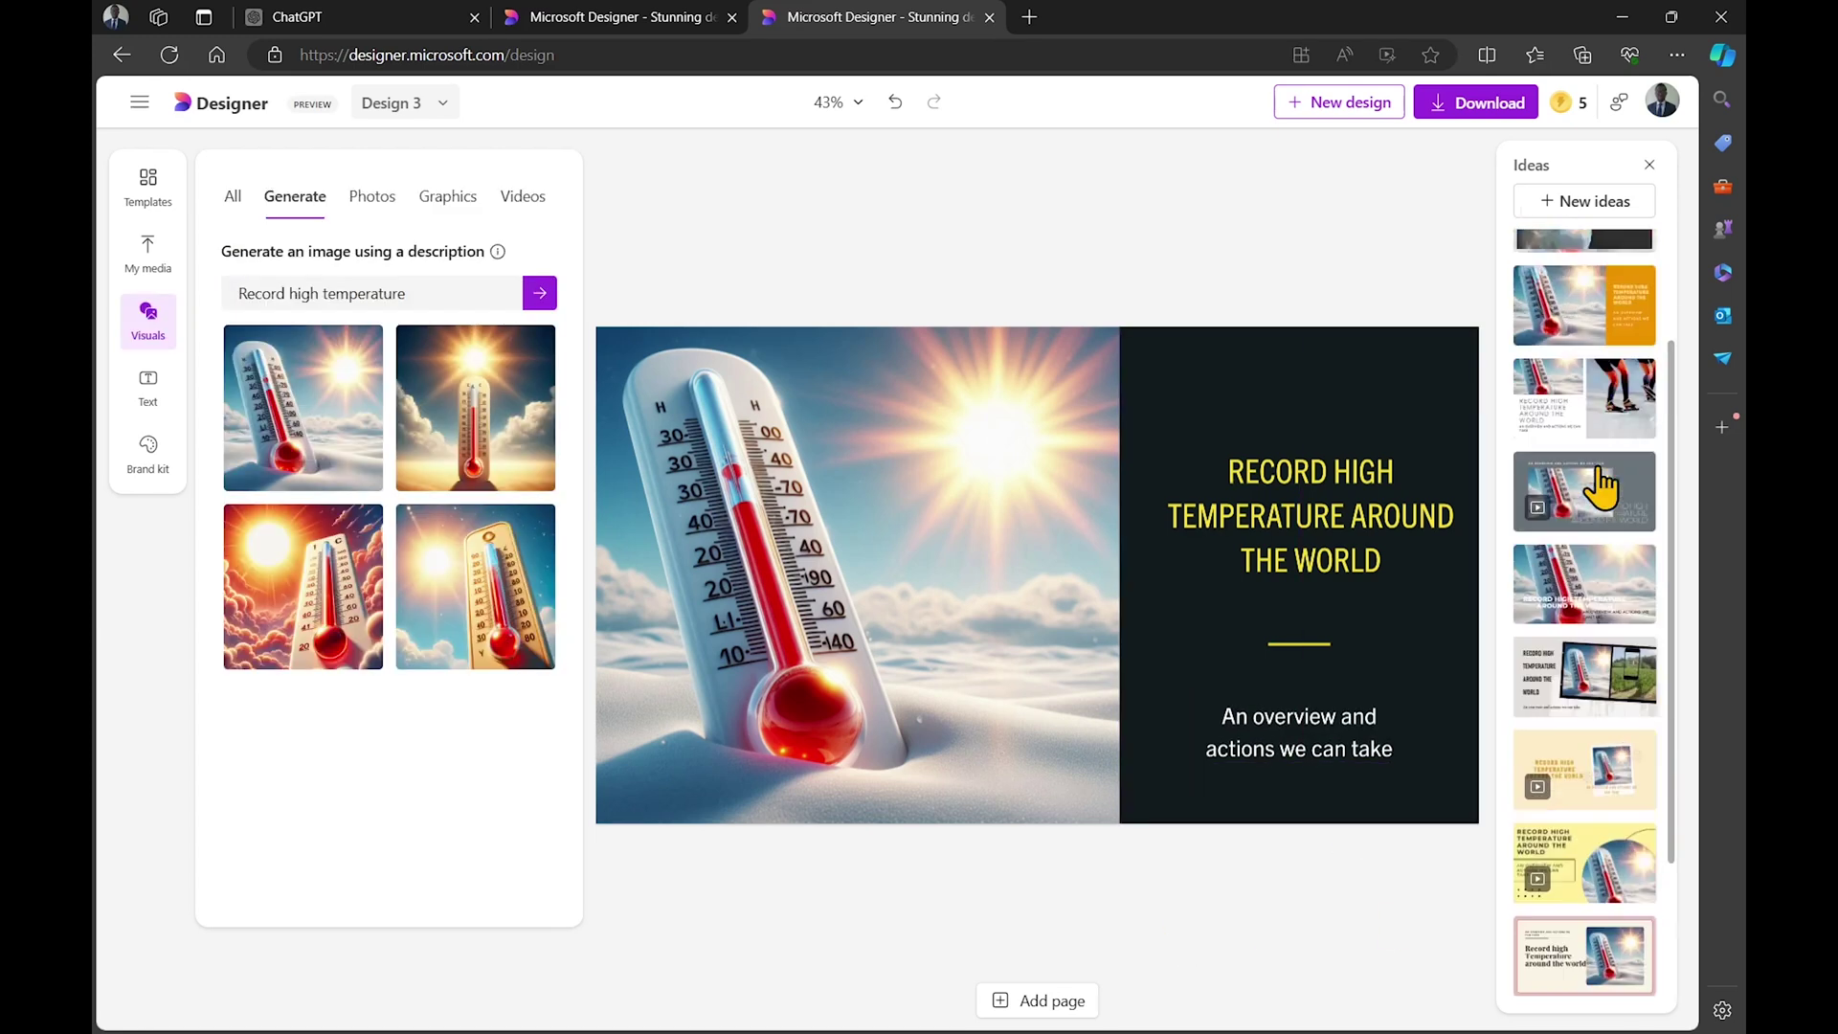
{"action": "scroll", "coordinate": [1603, 450], "scroll_direction": "up", "scroll_amount": 5}
{"action": "left_click", "coordinate": [1611, 311]}
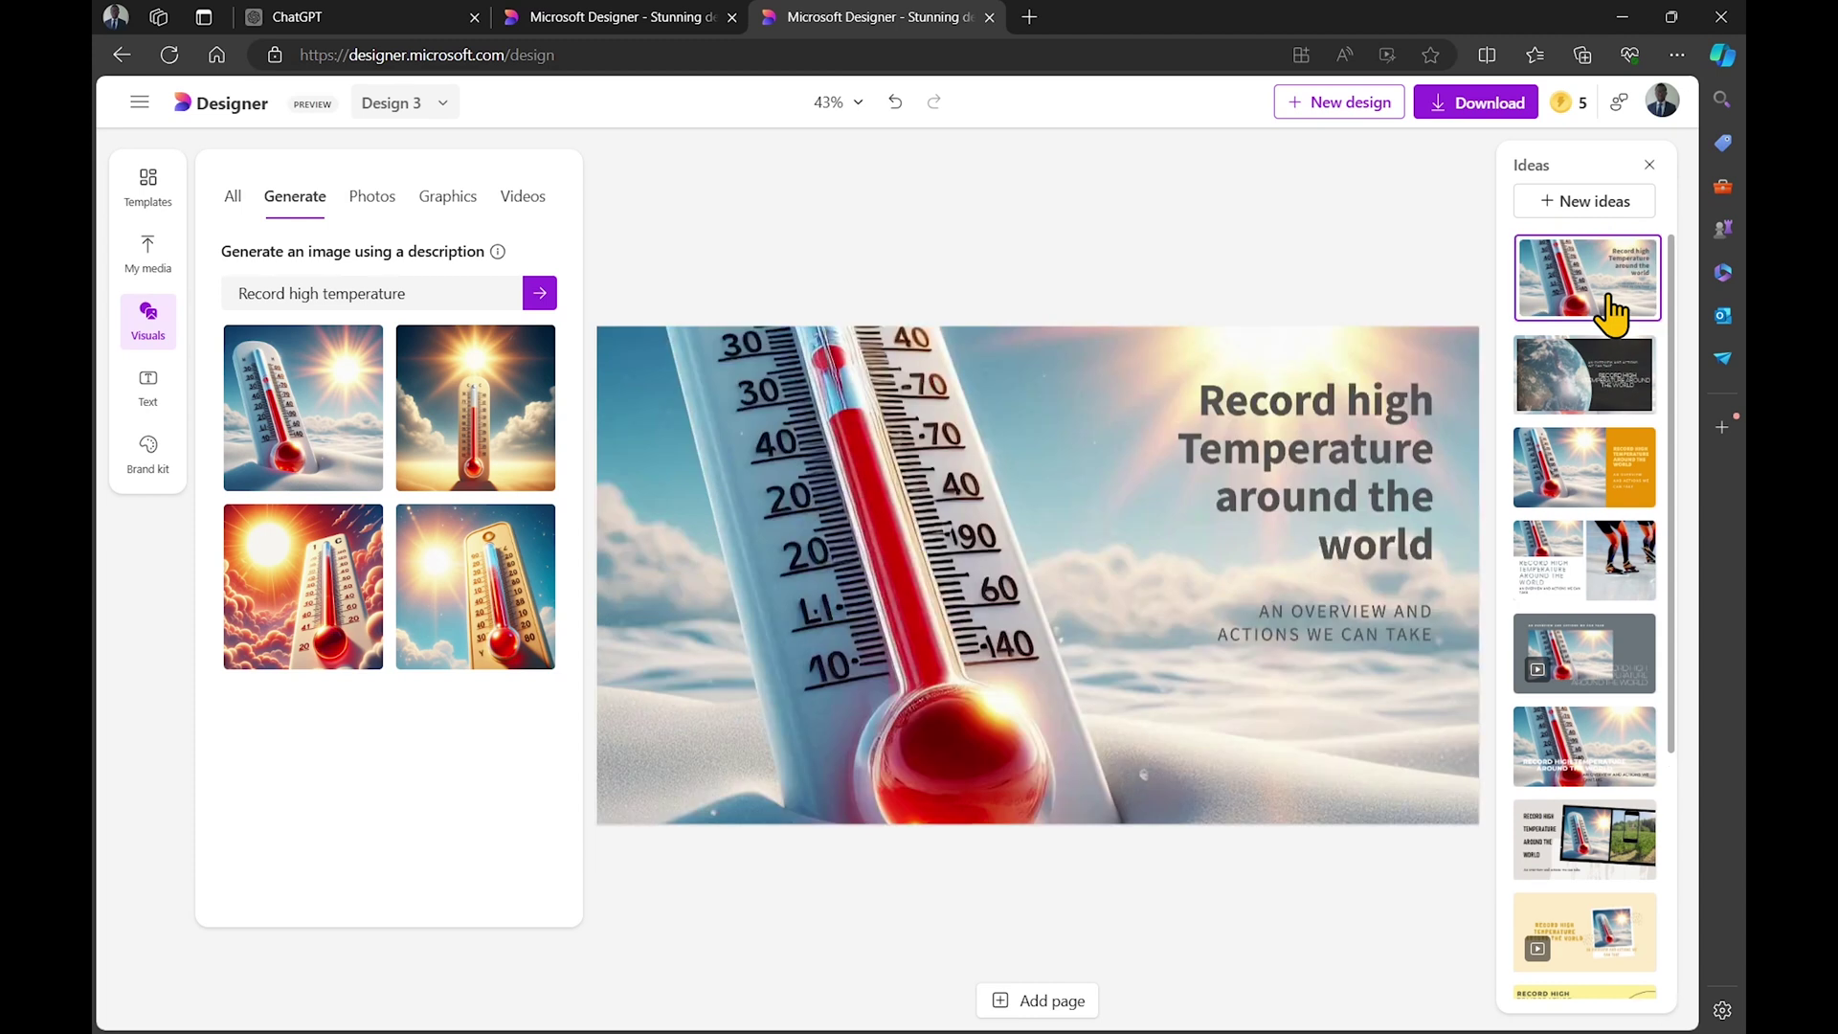
{"action": "left_click", "coordinate": [1615, 381]}
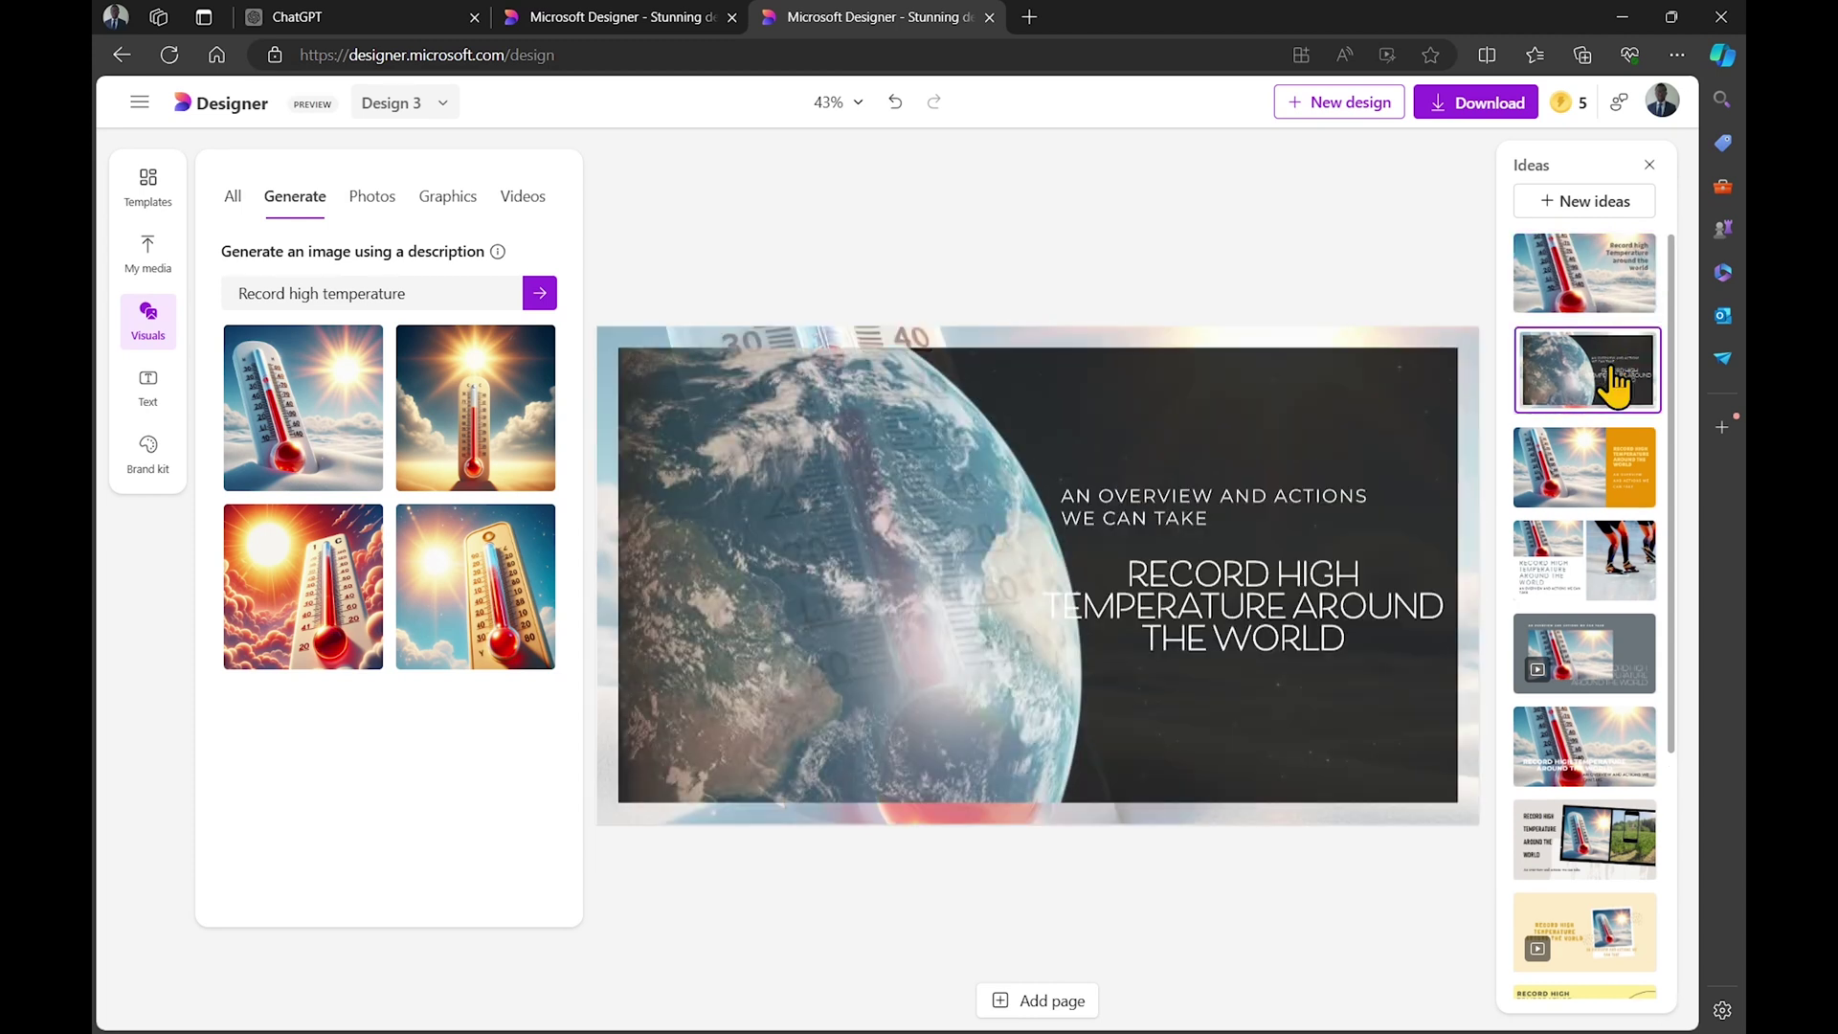
{"action": "left_click", "coordinate": [1615, 300]}
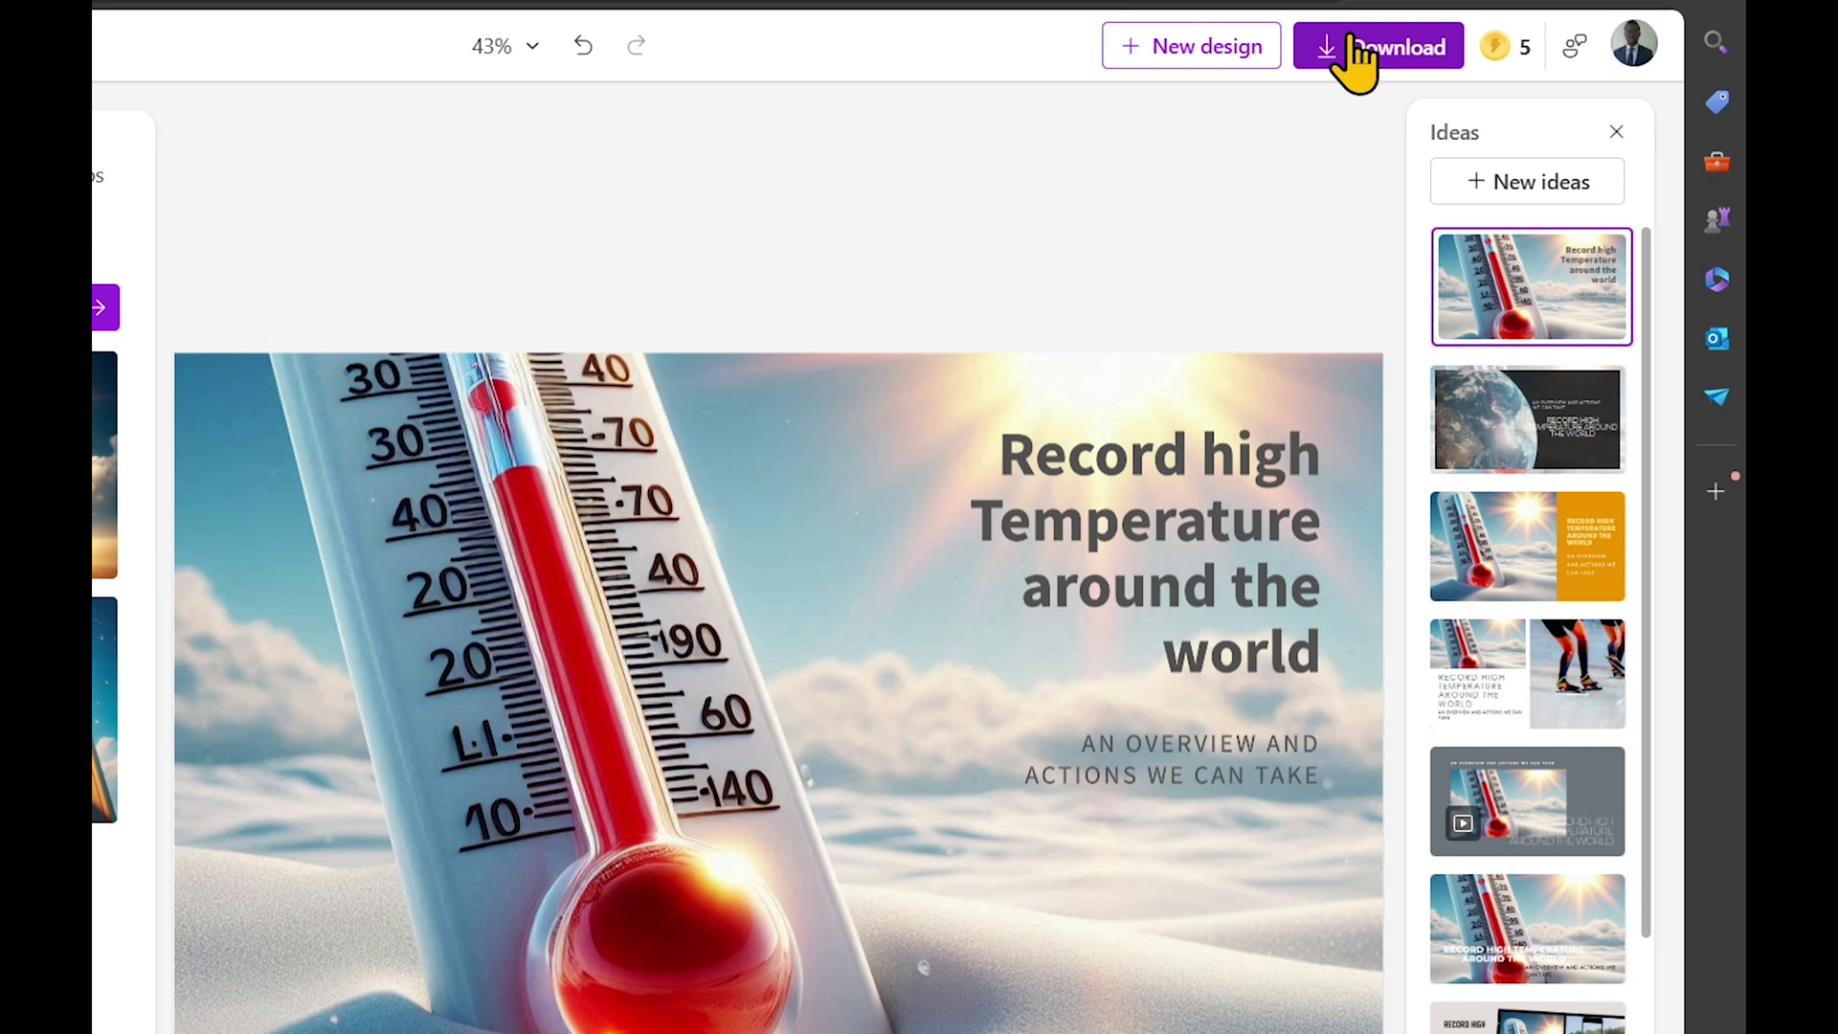
Download the thermometer title design from Designer as a PNG
{"action": "left_click", "coordinate": [1357, 50]}
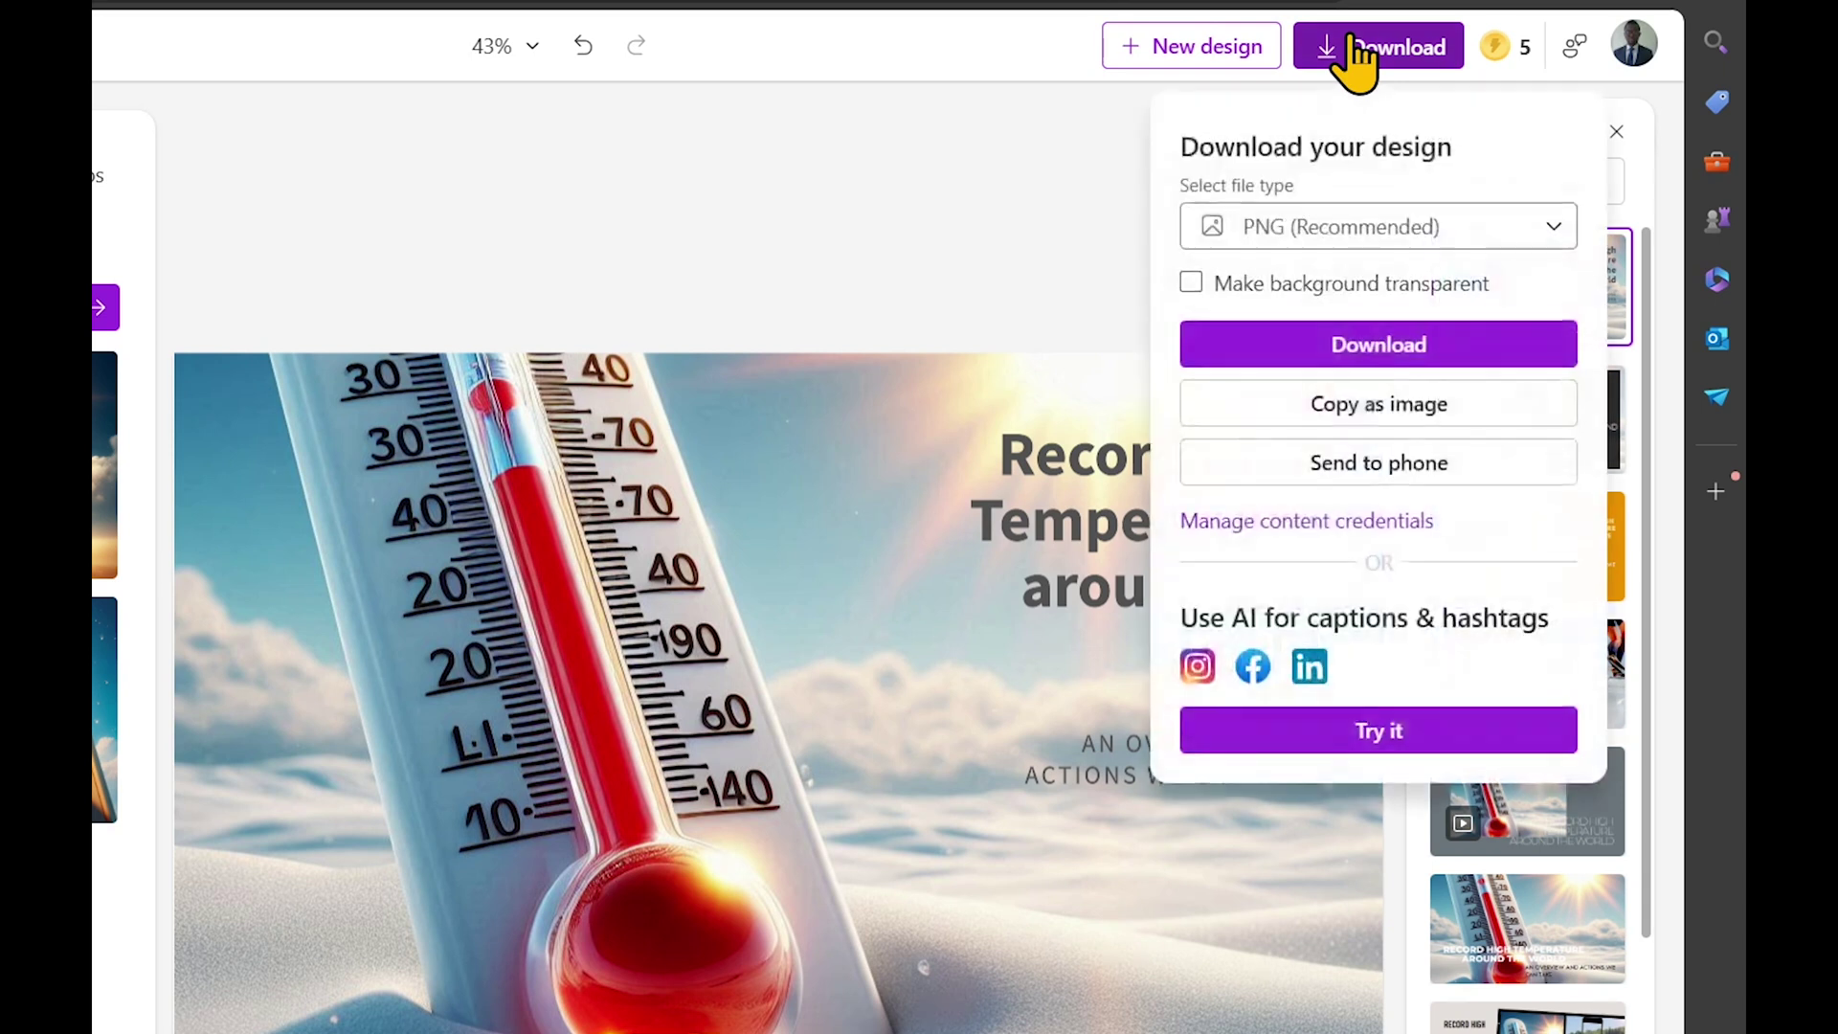
{"action": "left_click", "coordinate": [1364, 227]}
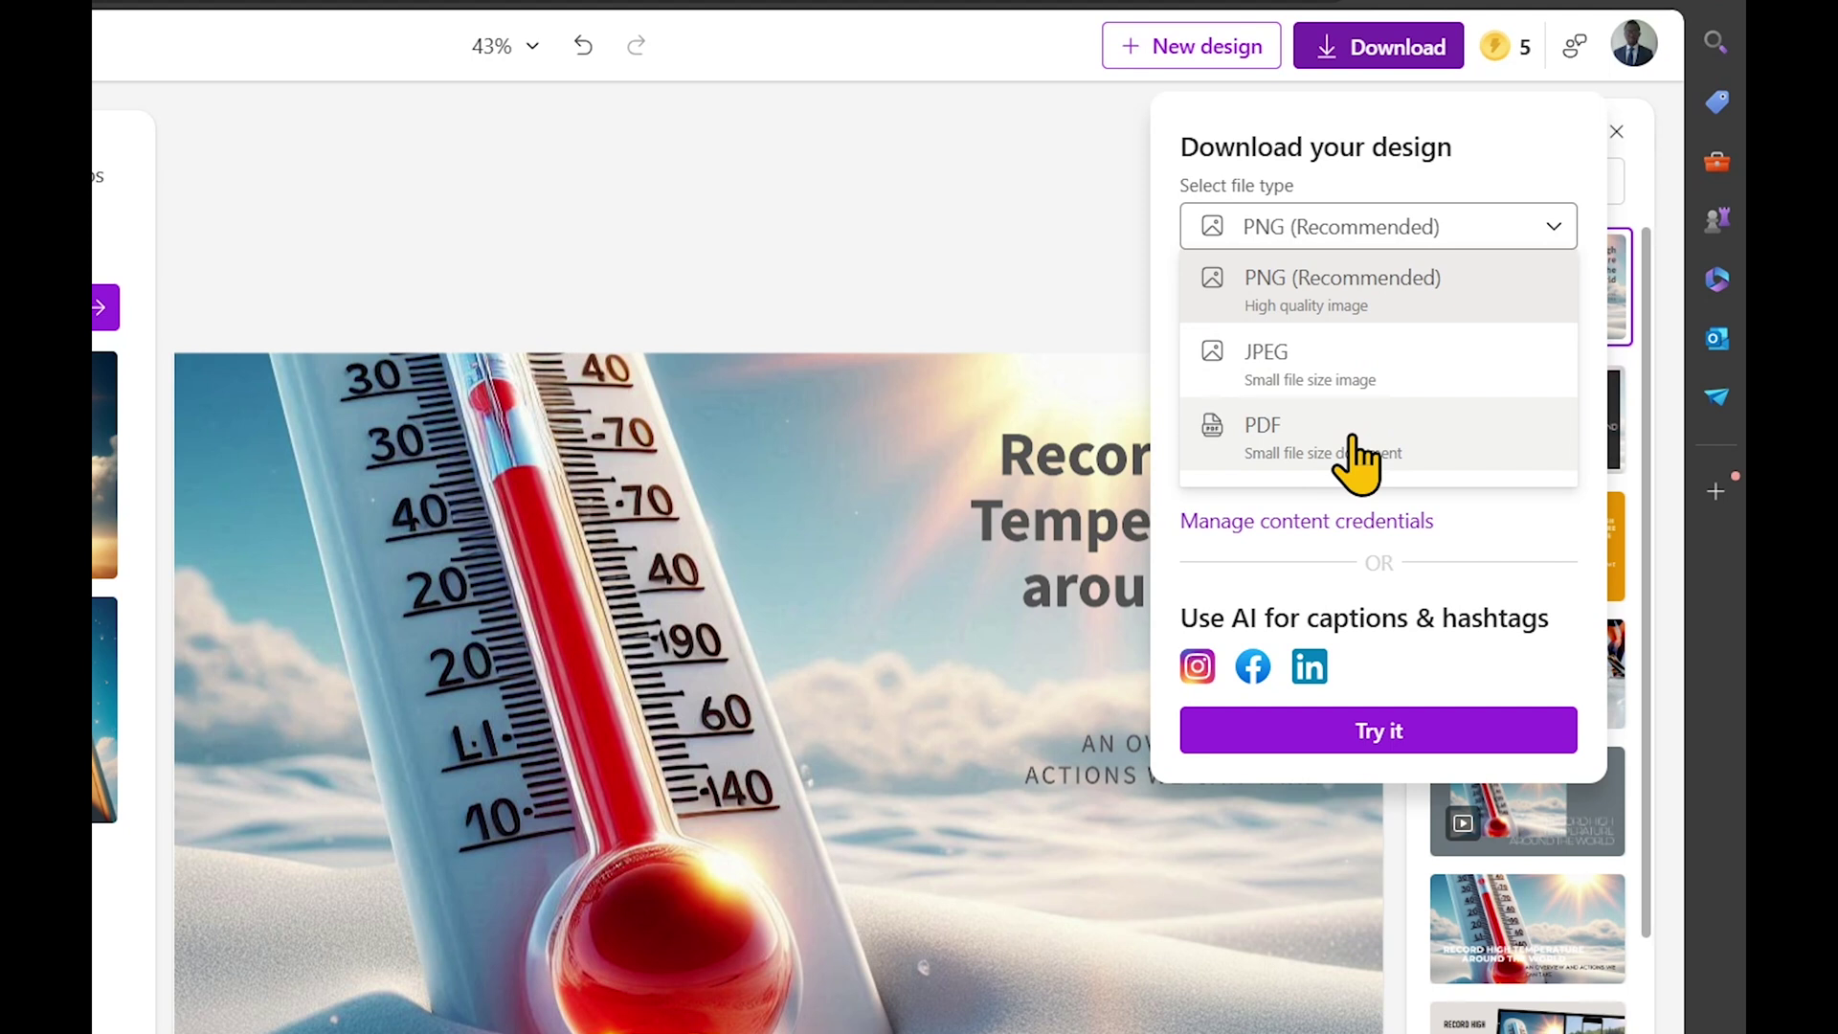
{"action": "left_click", "coordinate": [1451, 226]}
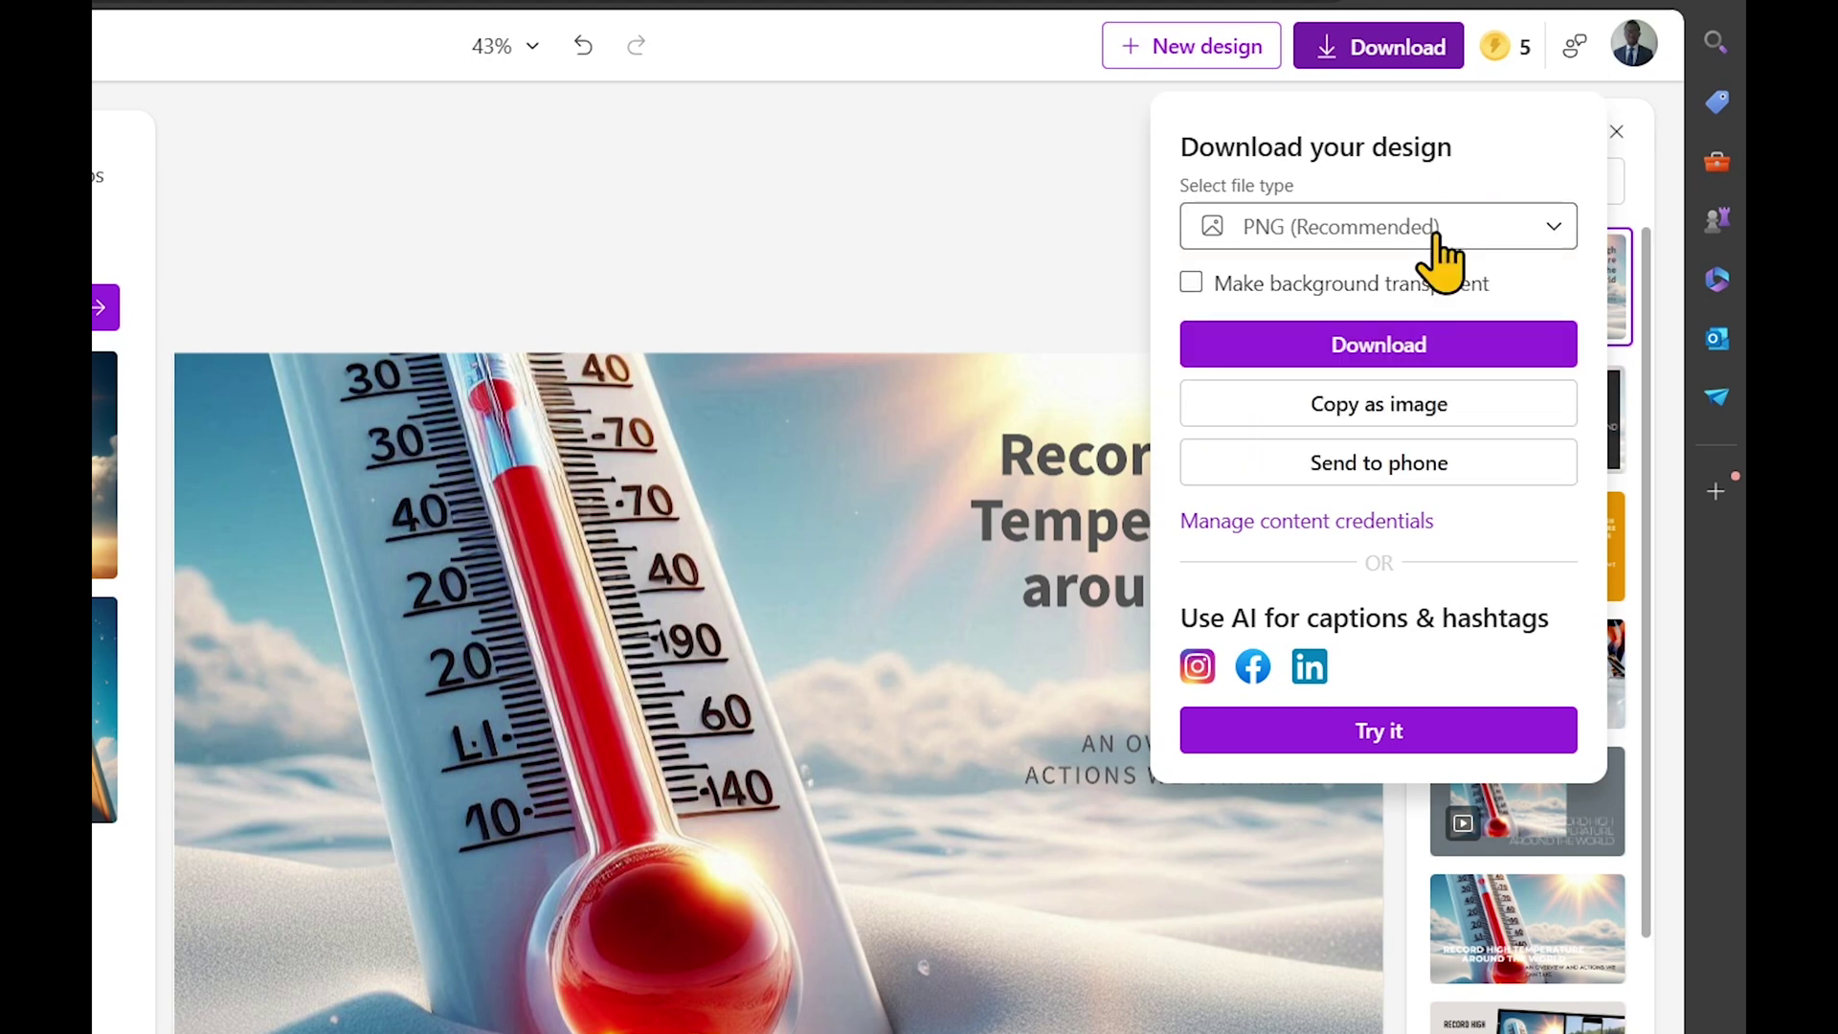
{"action": "left_click", "coordinate": [1400, 346]}
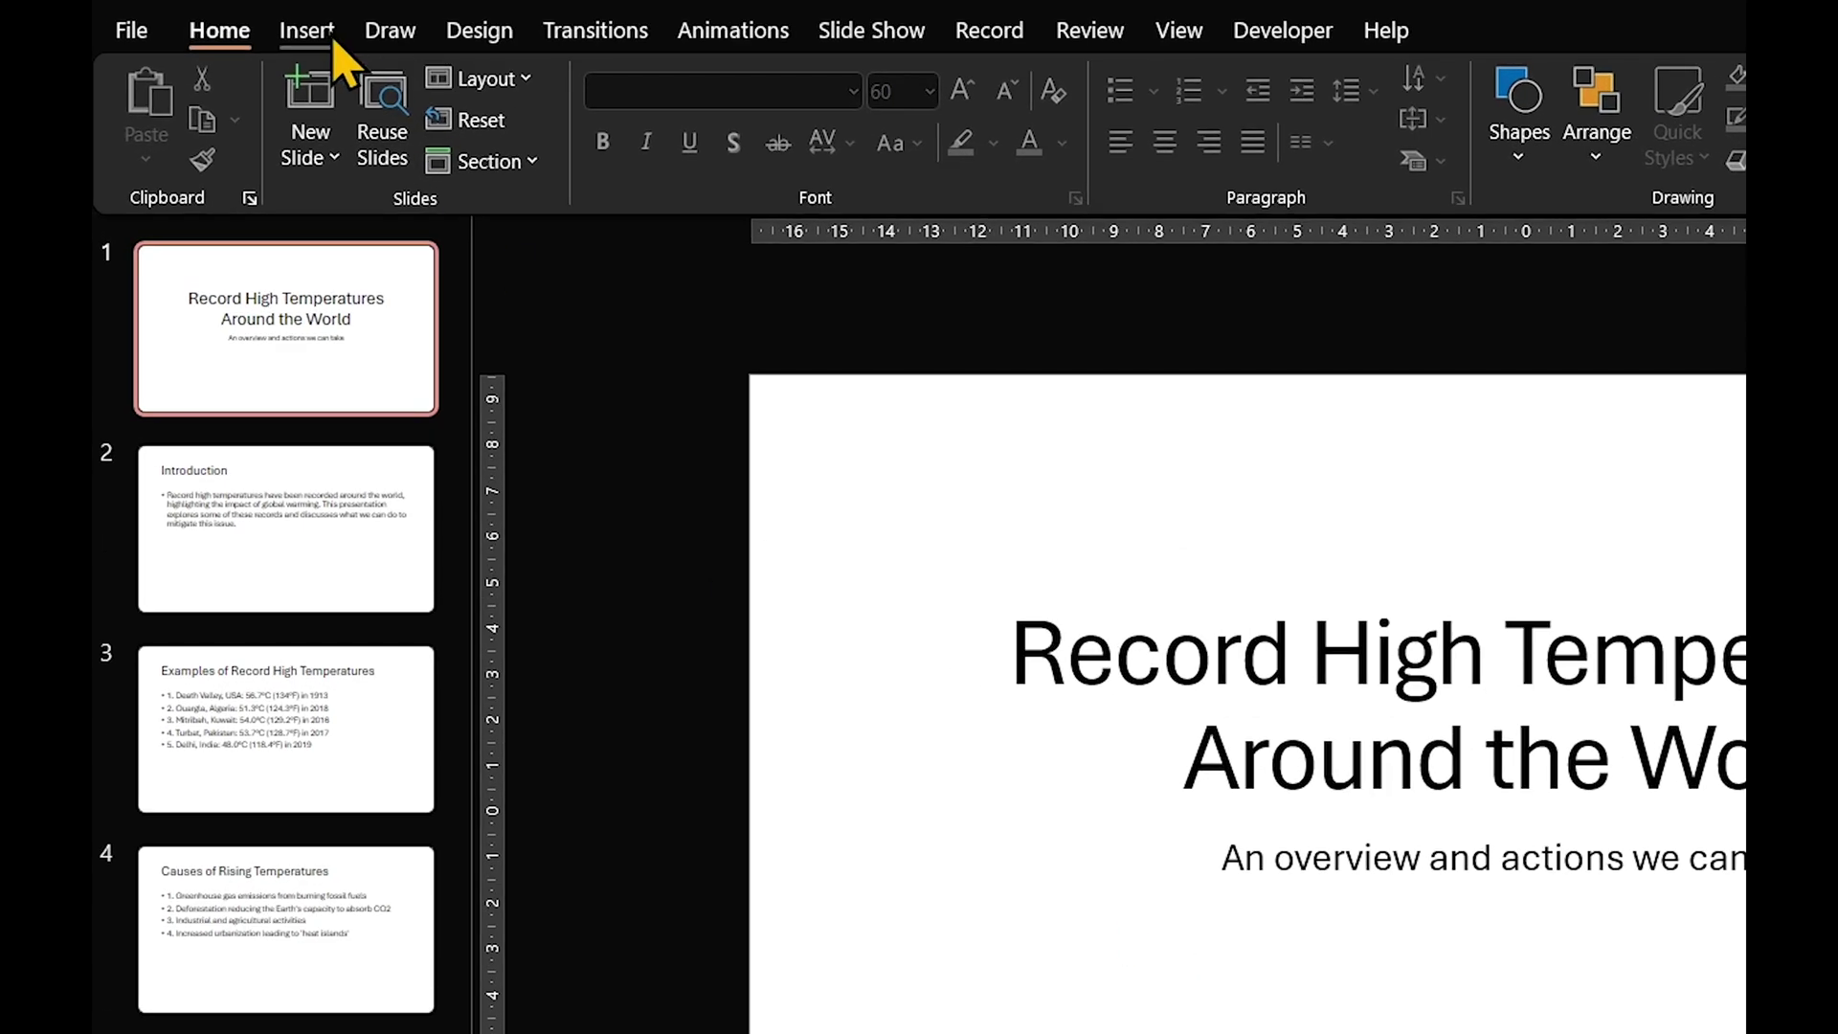
Insert the downloaded Design 3.png picture onto PowerPoint slide 1
{"action": "left_click", "coordinate": [307, 31]}
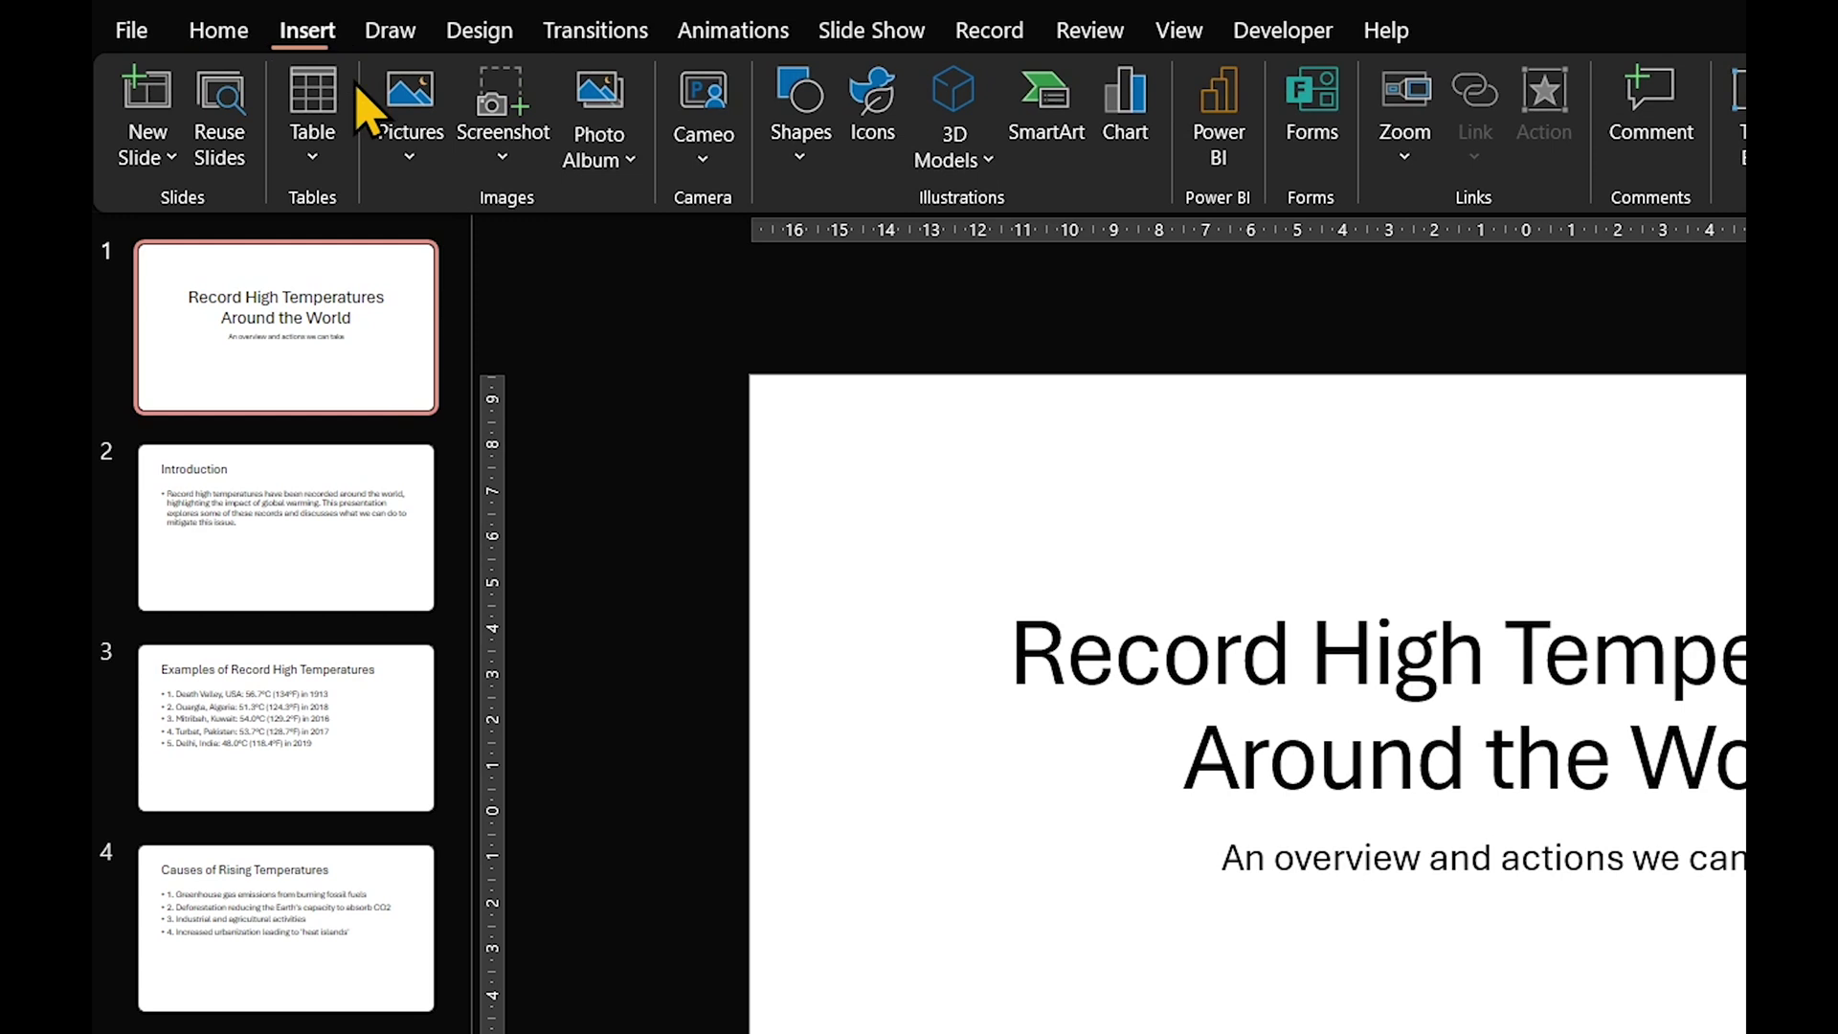
{"action": "left_click", "coordinate": [412, 158]}
{"action": "left_click", "coordinate": [486, 257]}
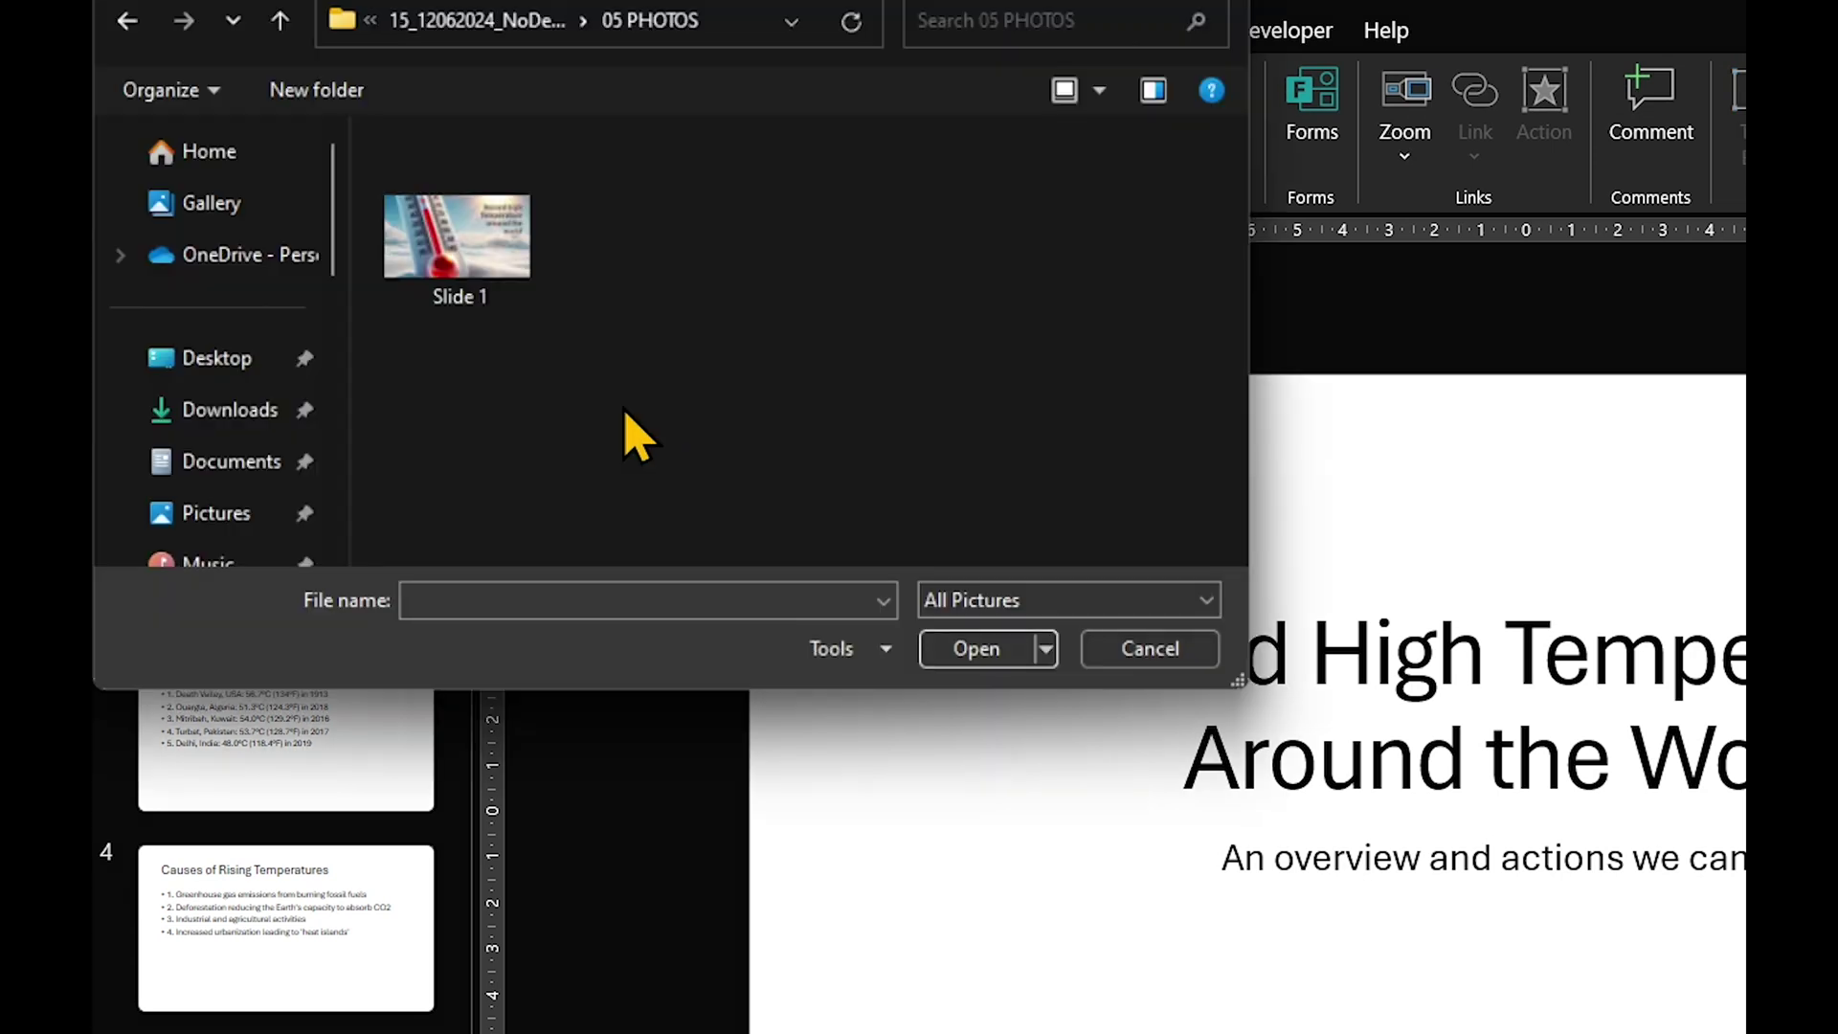
{"action": "left_click", "coordinate": [488, 307]}
{"action": "left_click", "coordinate": [975, 649]}
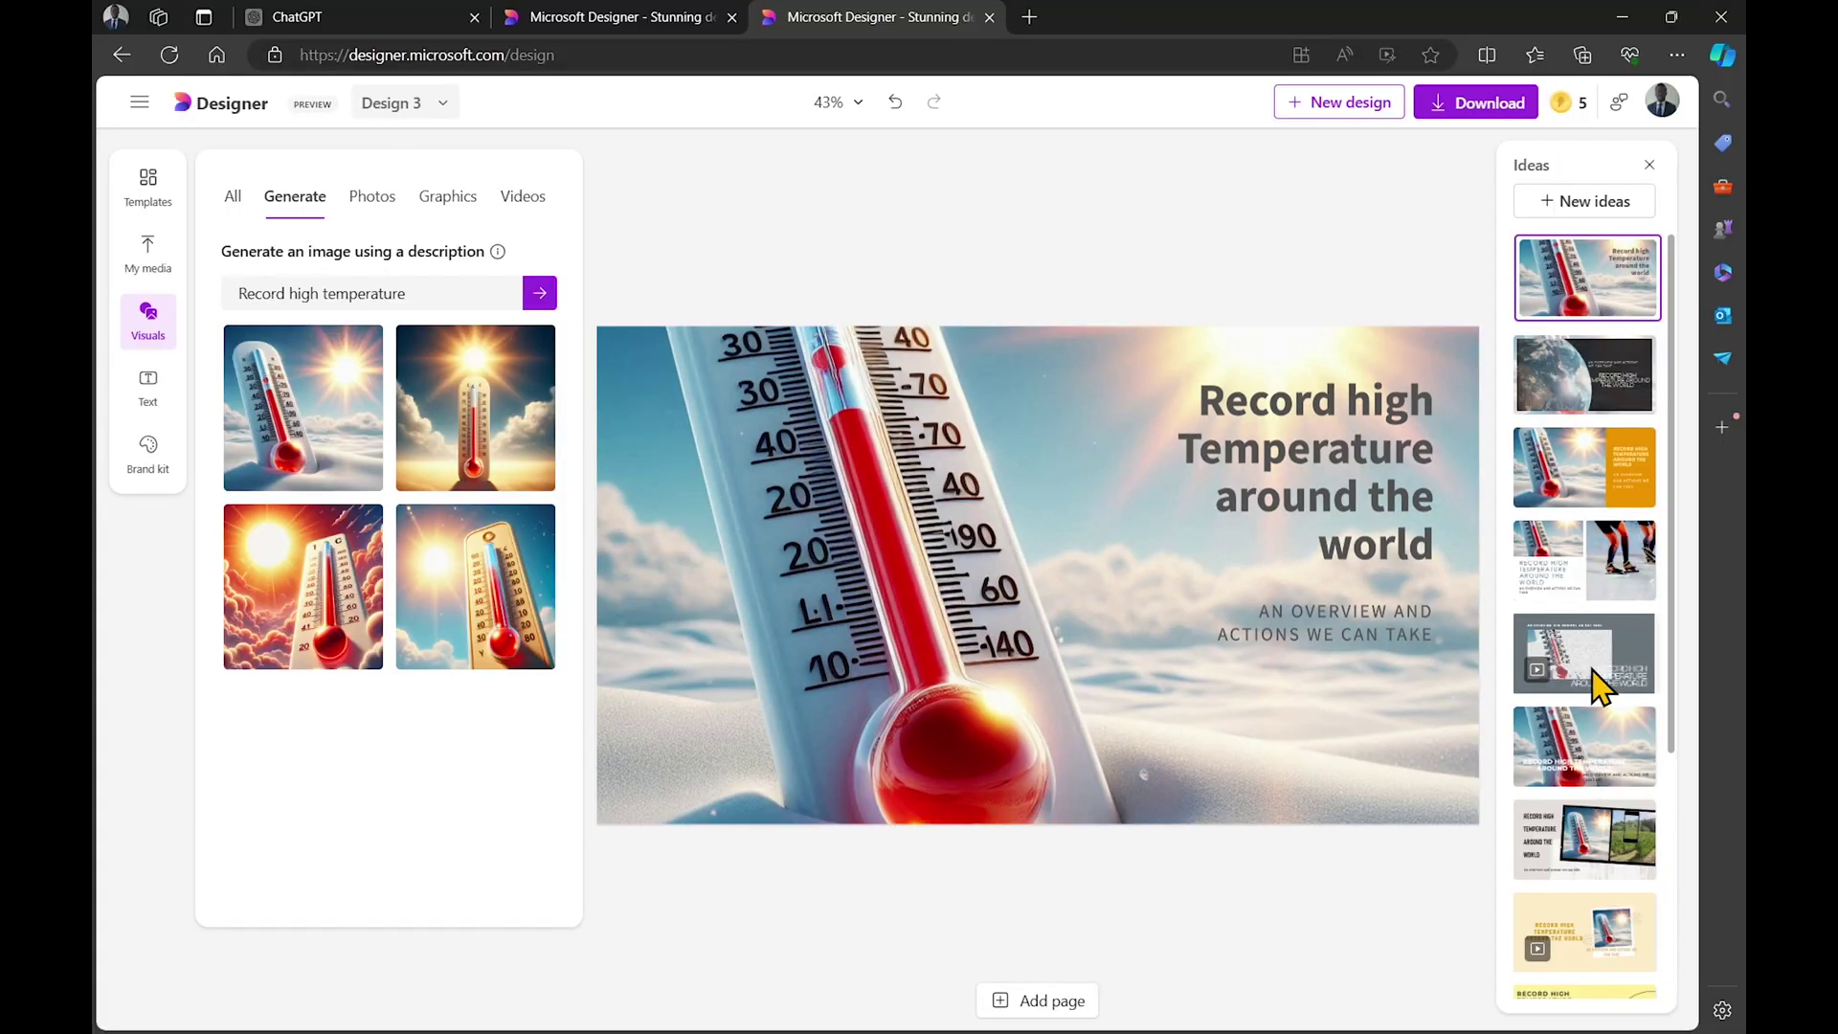
Switch the Designer idea to the yellow animated layout and download it
{"action": "left_click", "coordinate": [1595, 680]}
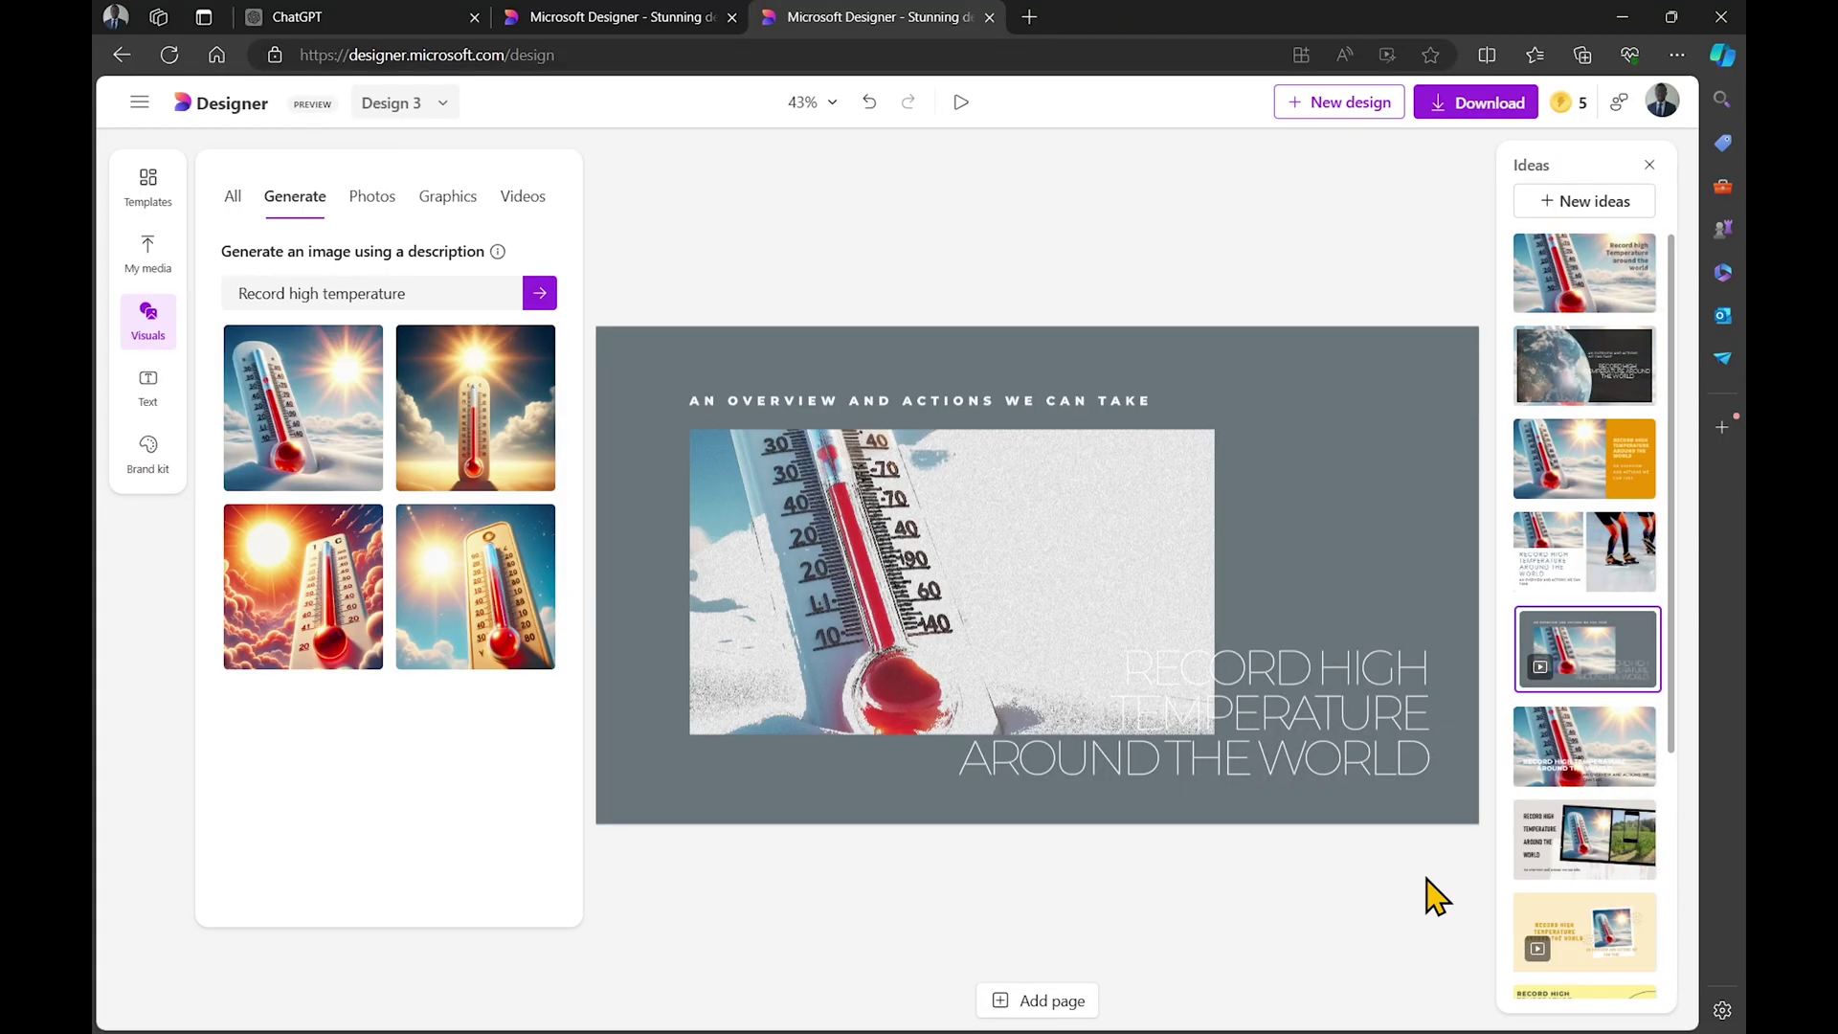
{"action": "scroll", "coordinate": [1589, 876], "scroll_direction": "down", "scroll_amount": 2}
{"action": "left_click", "coordinate": [1586, 843]}
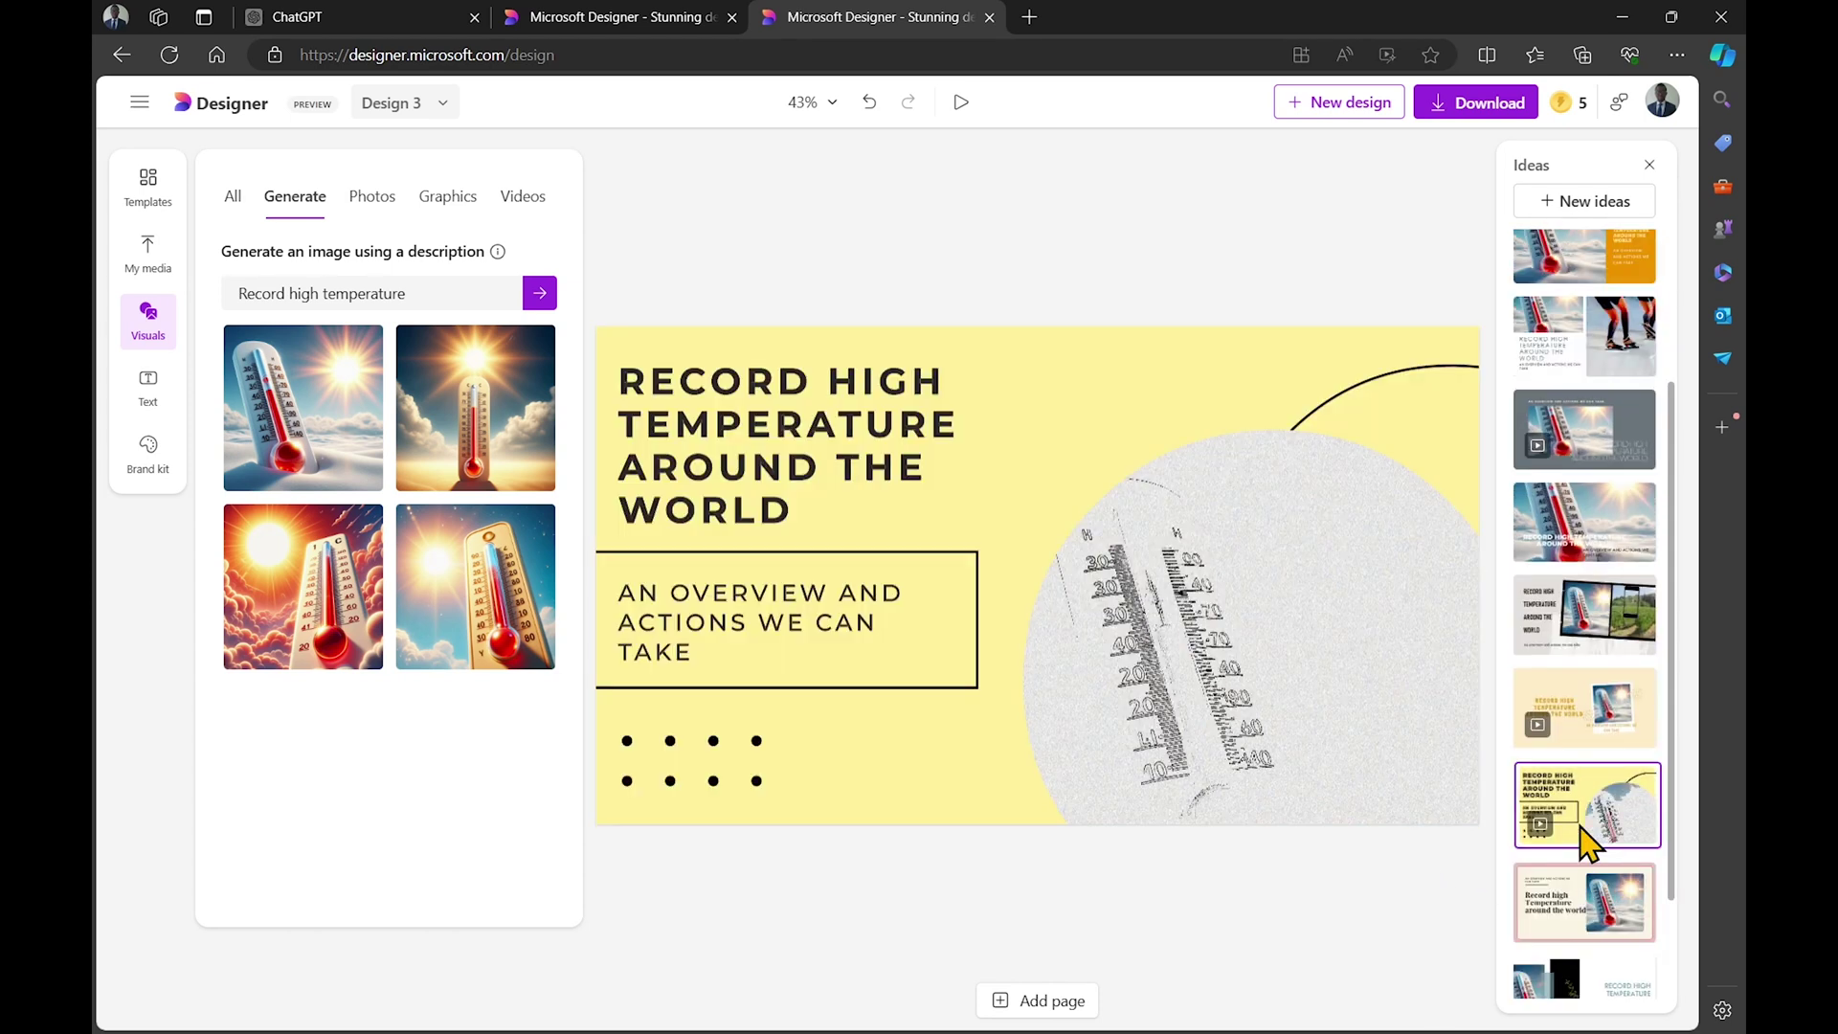
{"action": "left_click", "coordinate": [1475, 102]}
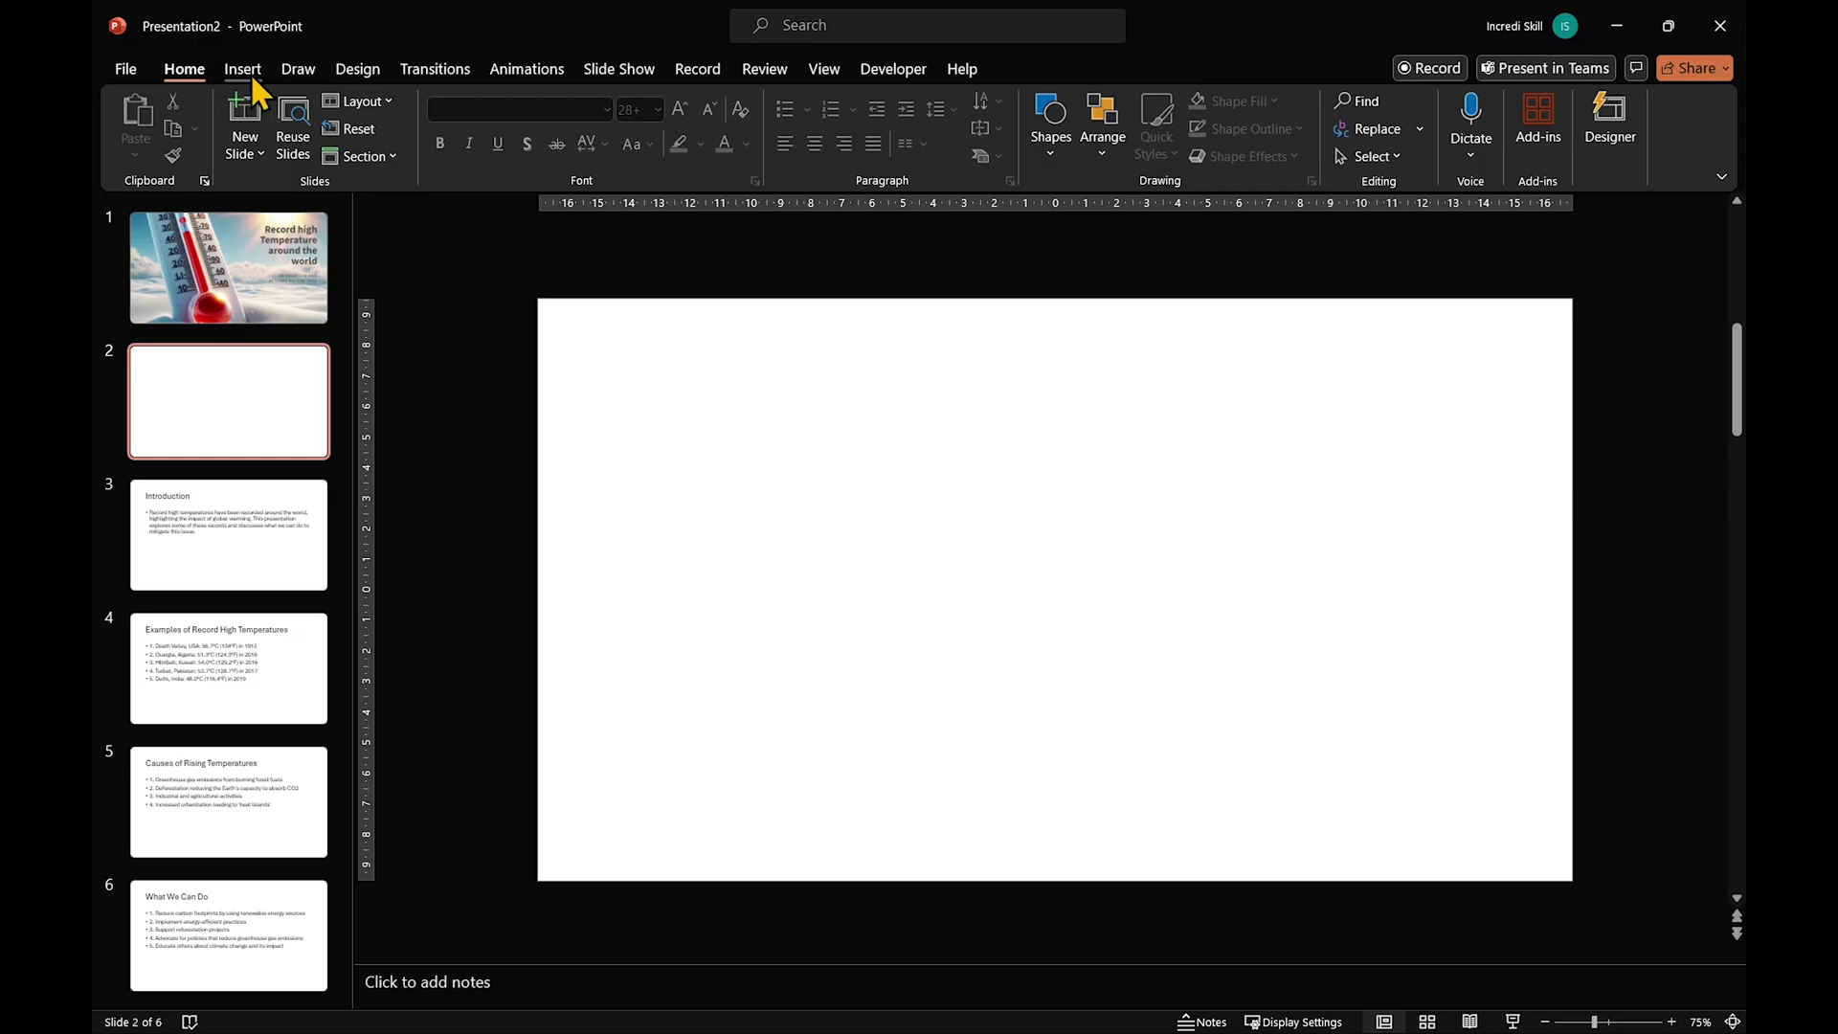
{"action": "left_click", "coordinate": [253, 77]}
Insert the Slide 1 animated video onto slide 2 and play it to check
{"action": "left_click", "coordinate": [1545, 120]}
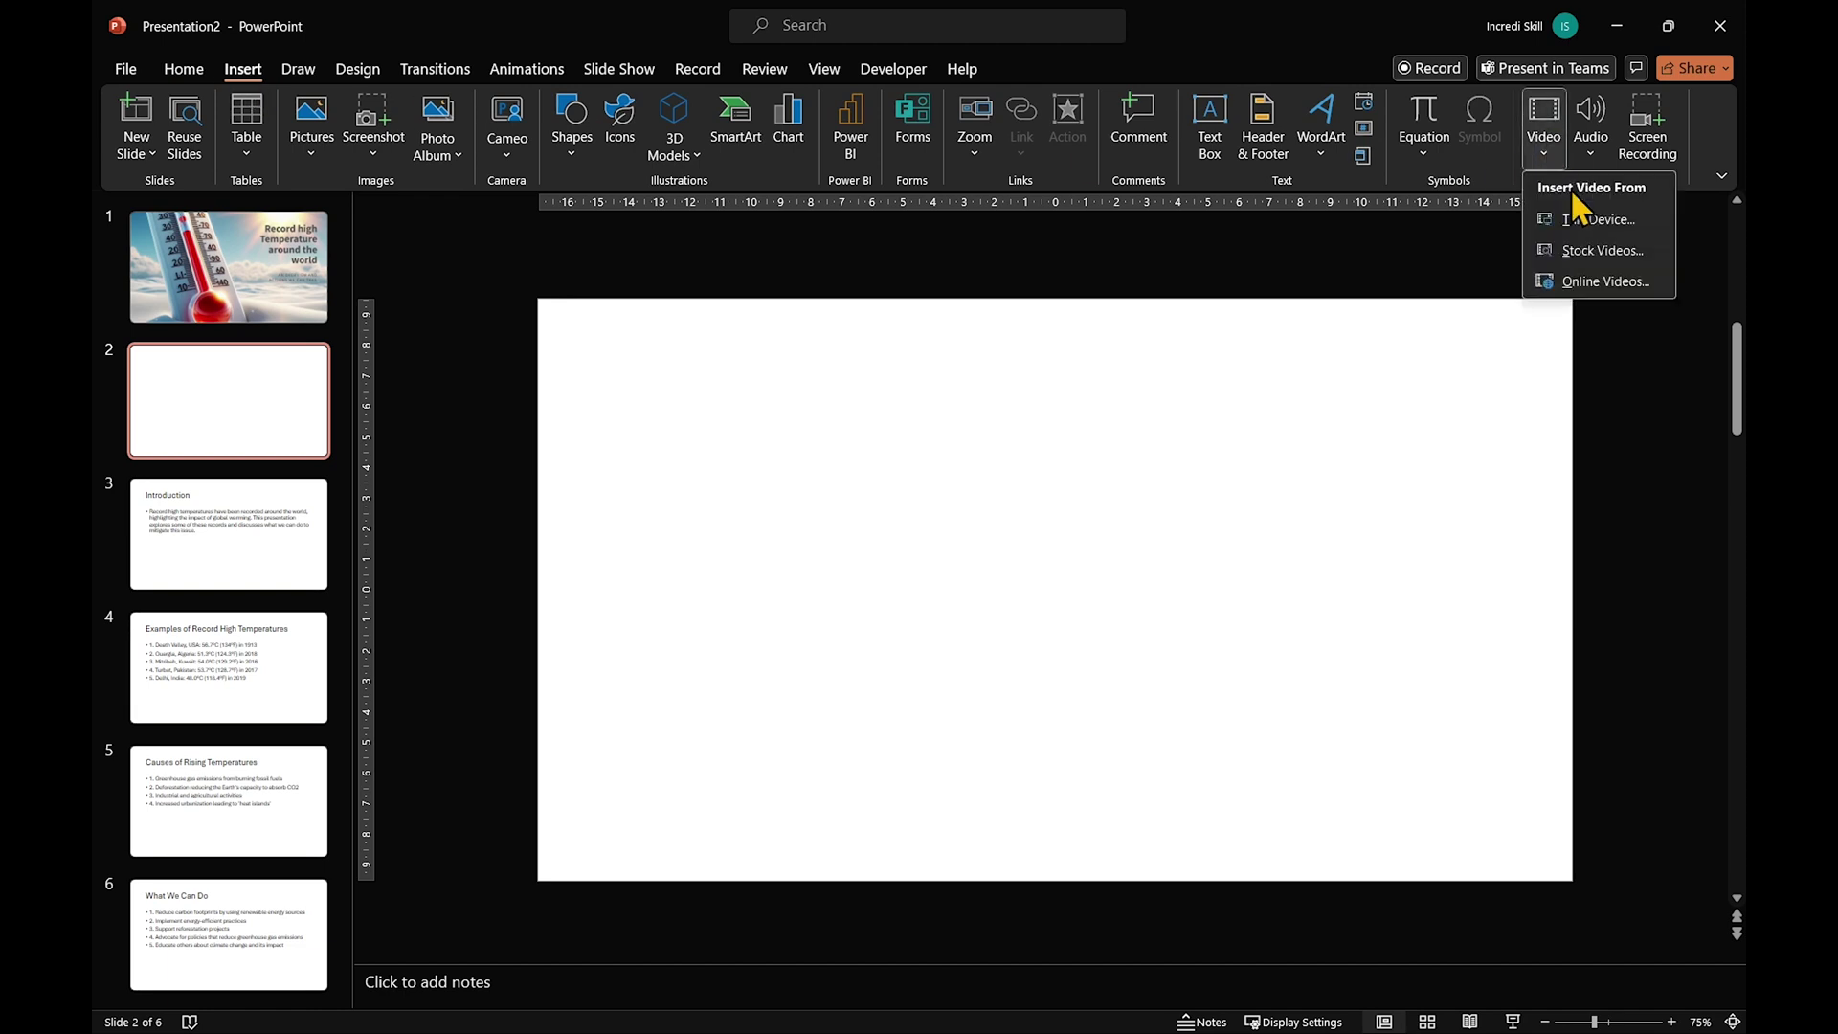
{"action": "left_click", "coordinate": [1582, 209]}
{"action": "left_click", "coordinate": [352, 232]}
{"action": "left_click", "coordinate": [674, 482]}
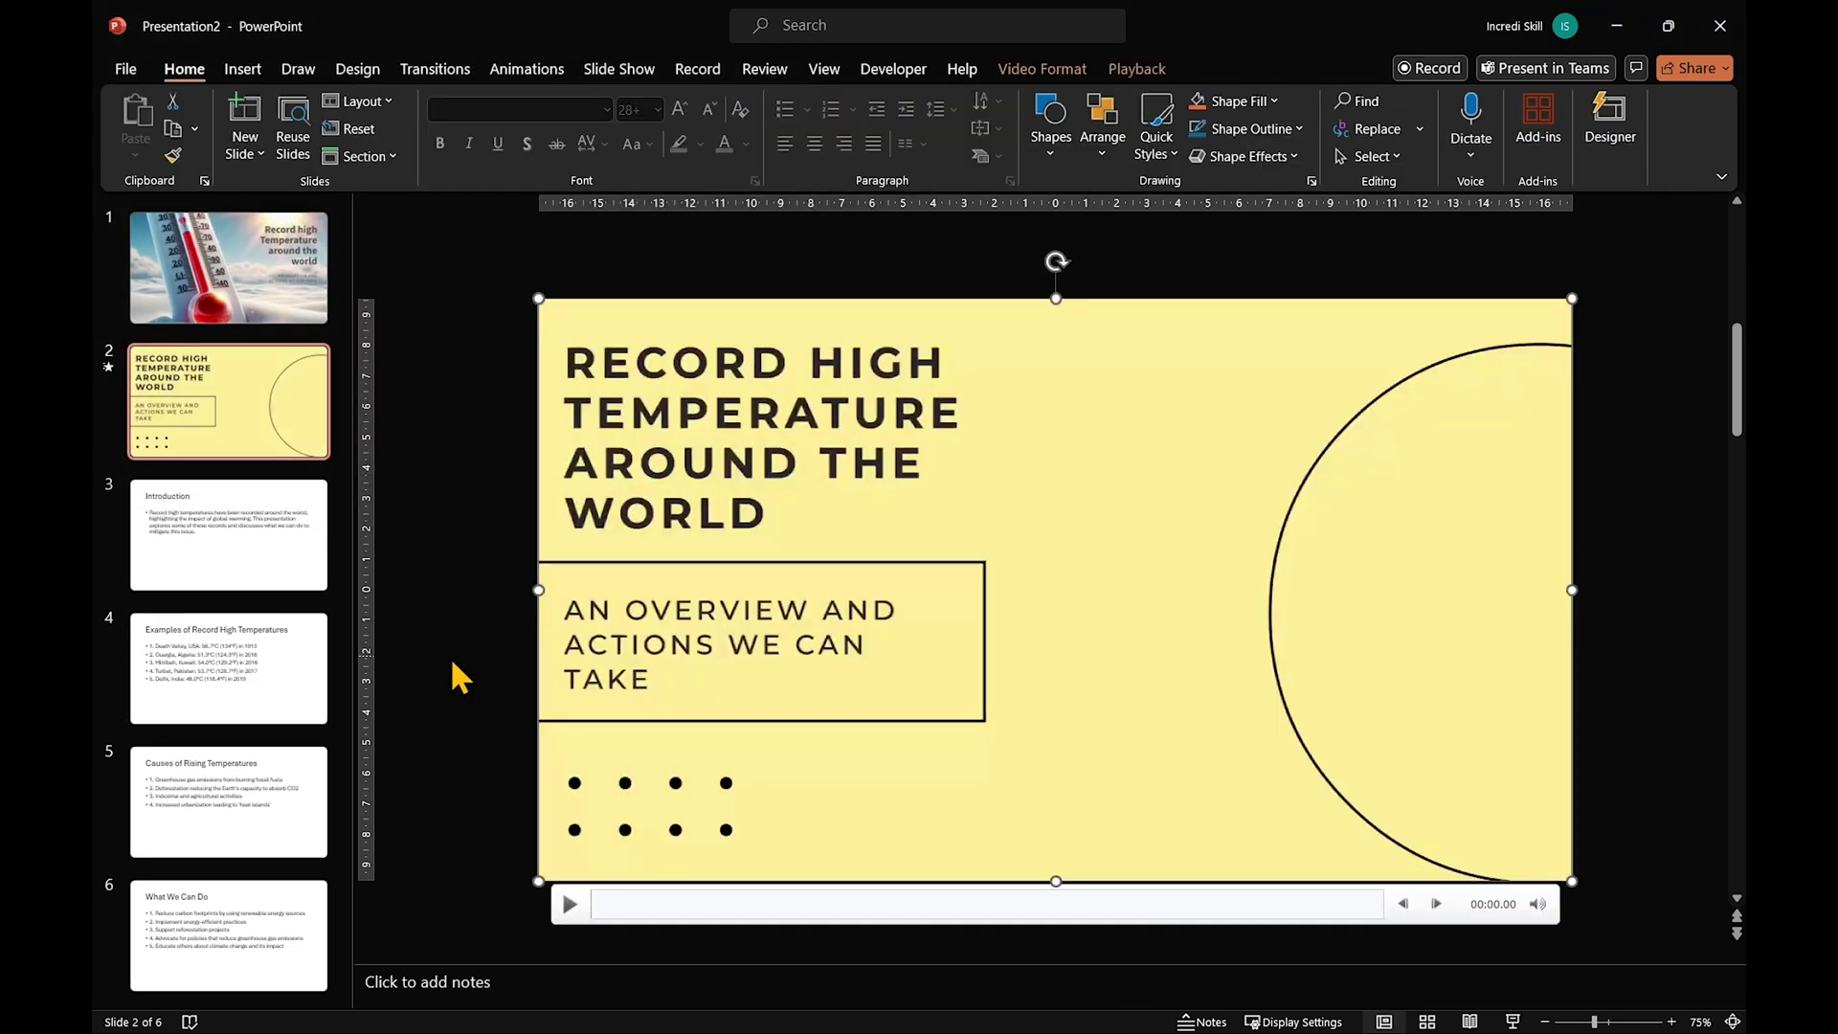
{"action": "left_click", "coordinate": [568, 904]}
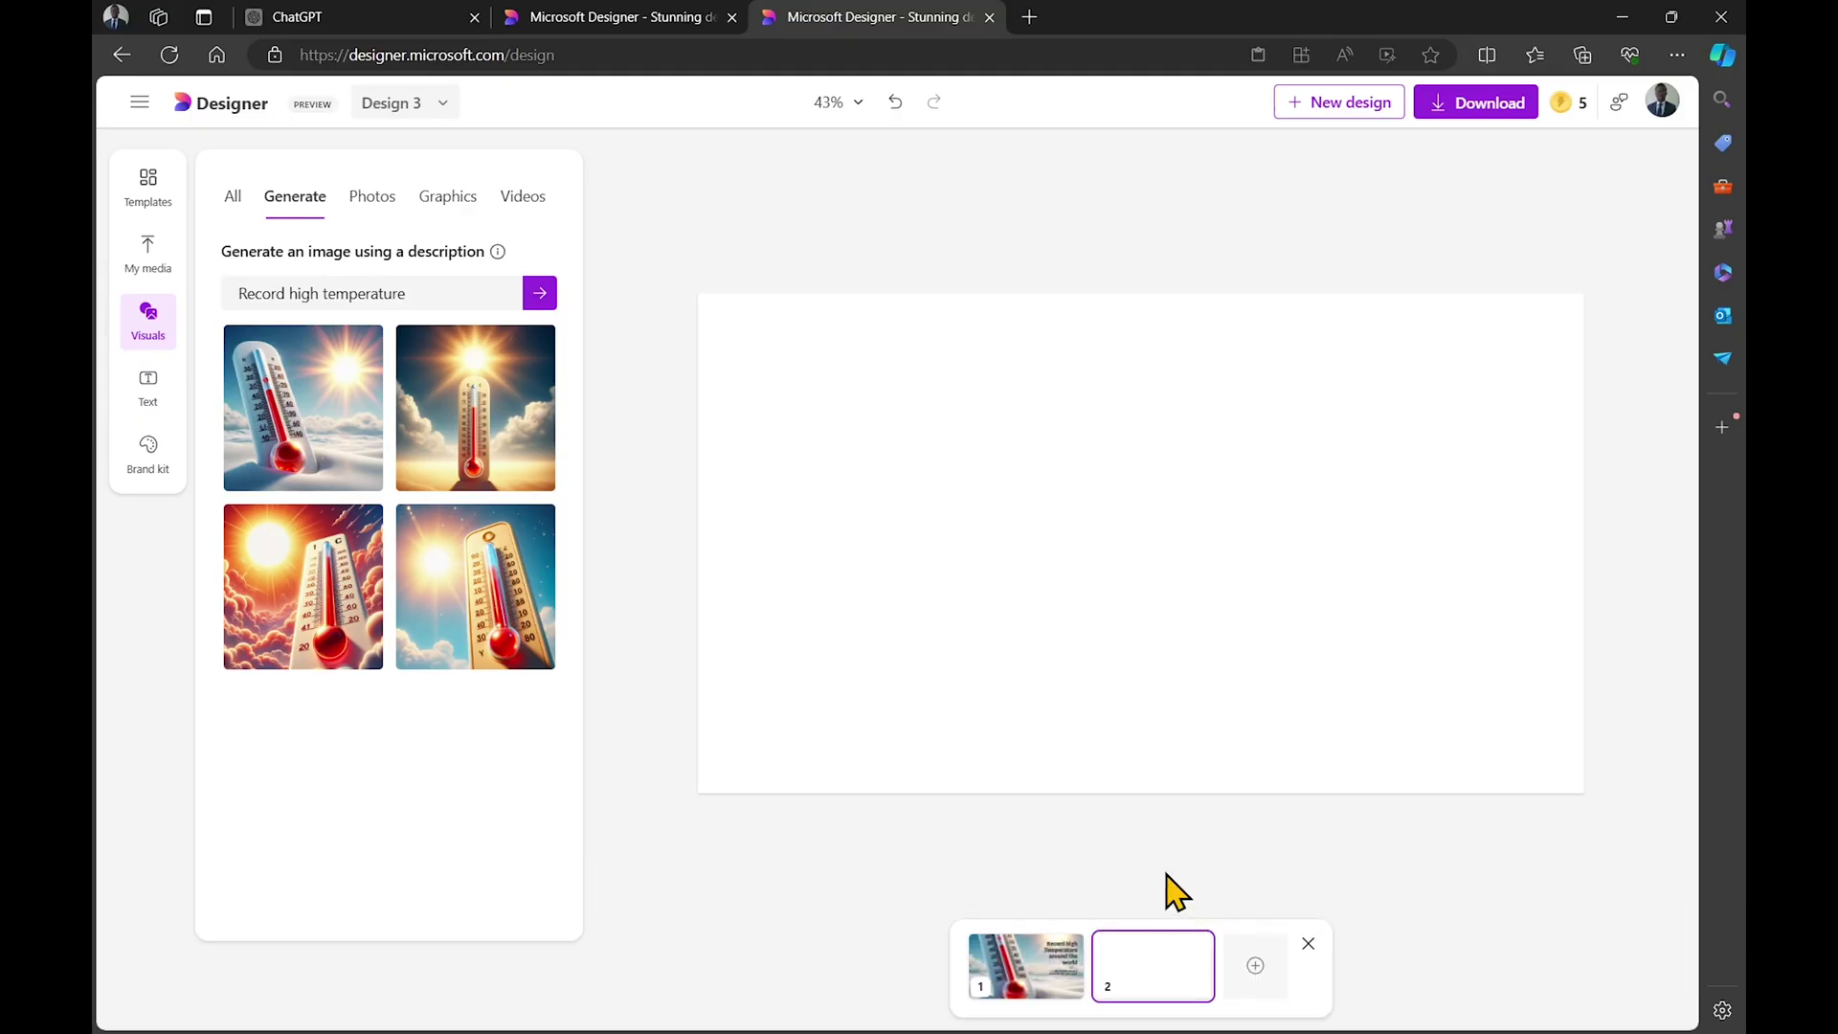
Fill page 2 with the sunlit thermometer image, stretched edge to edge, and apply the Introduction design
{"action": "left_click", "coordinate": [500, 468]}
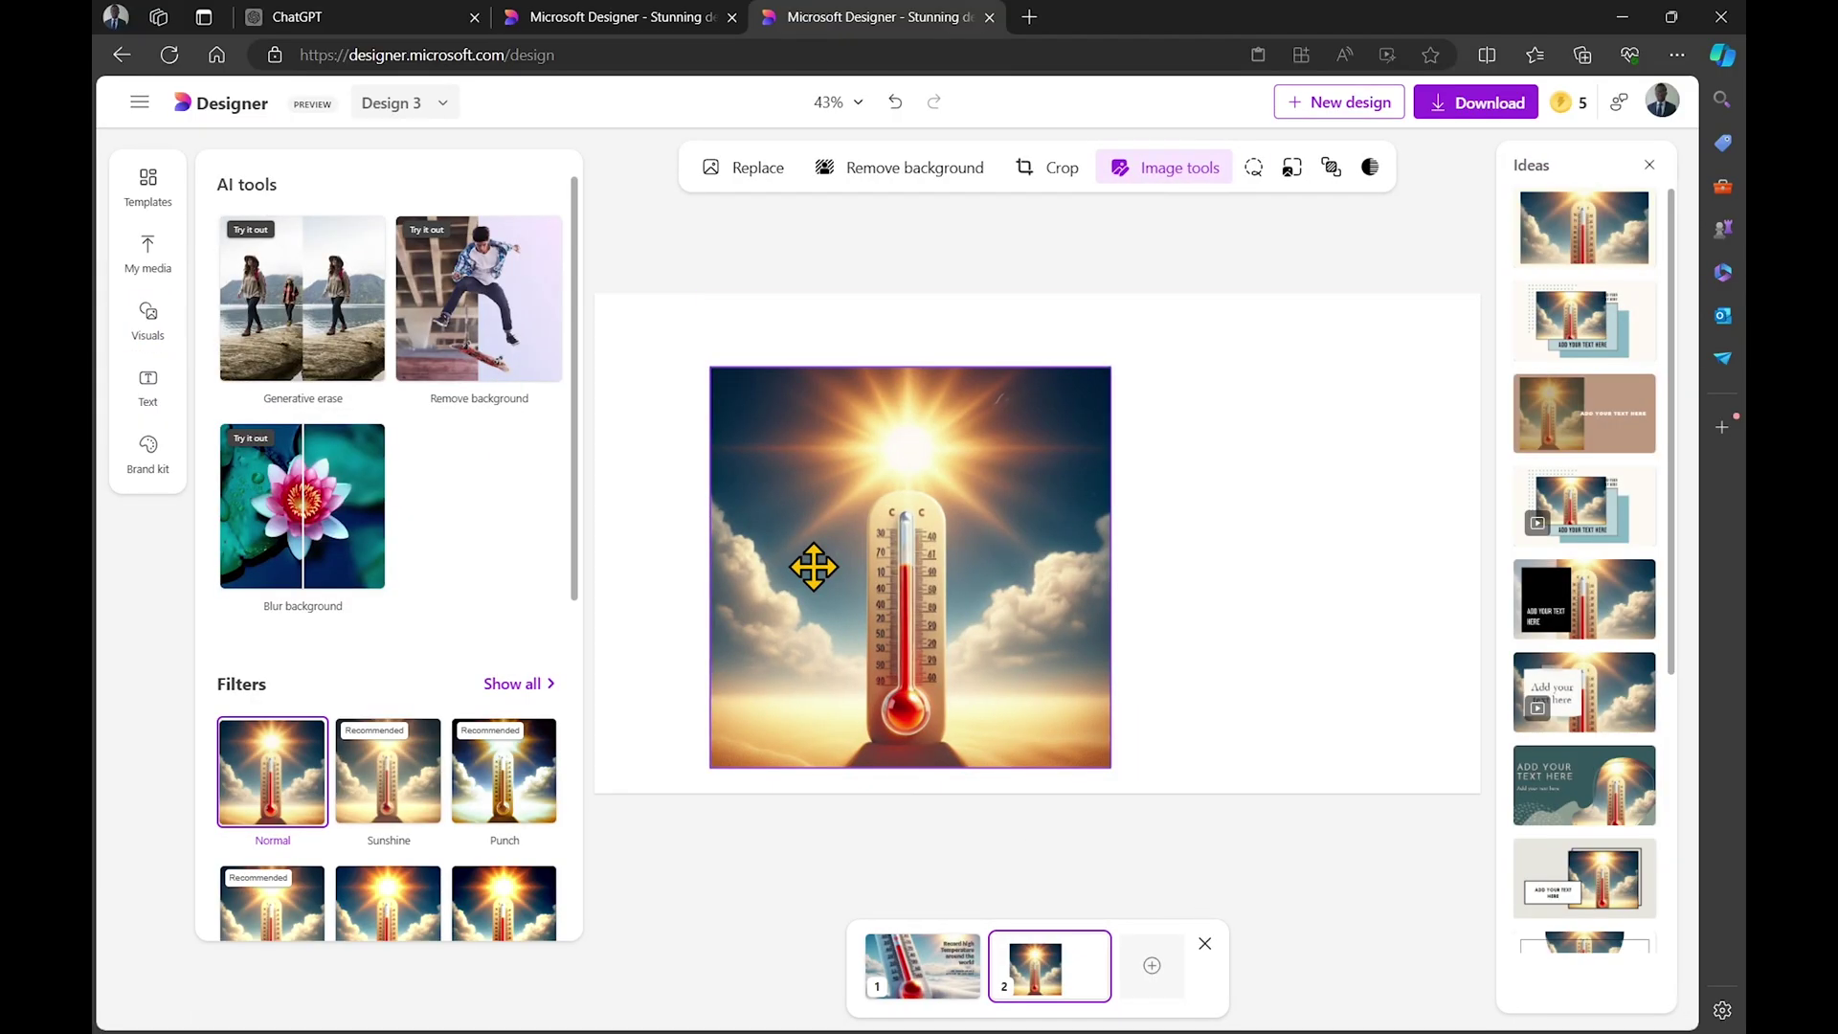
{"action": "left_click_drag", "start_coordinate": [722, 566], "coordinate": [594, 567]}
{"action": "left_click_drag", "start_coordinate": [858, 366], "coordinate": [858, 292]}
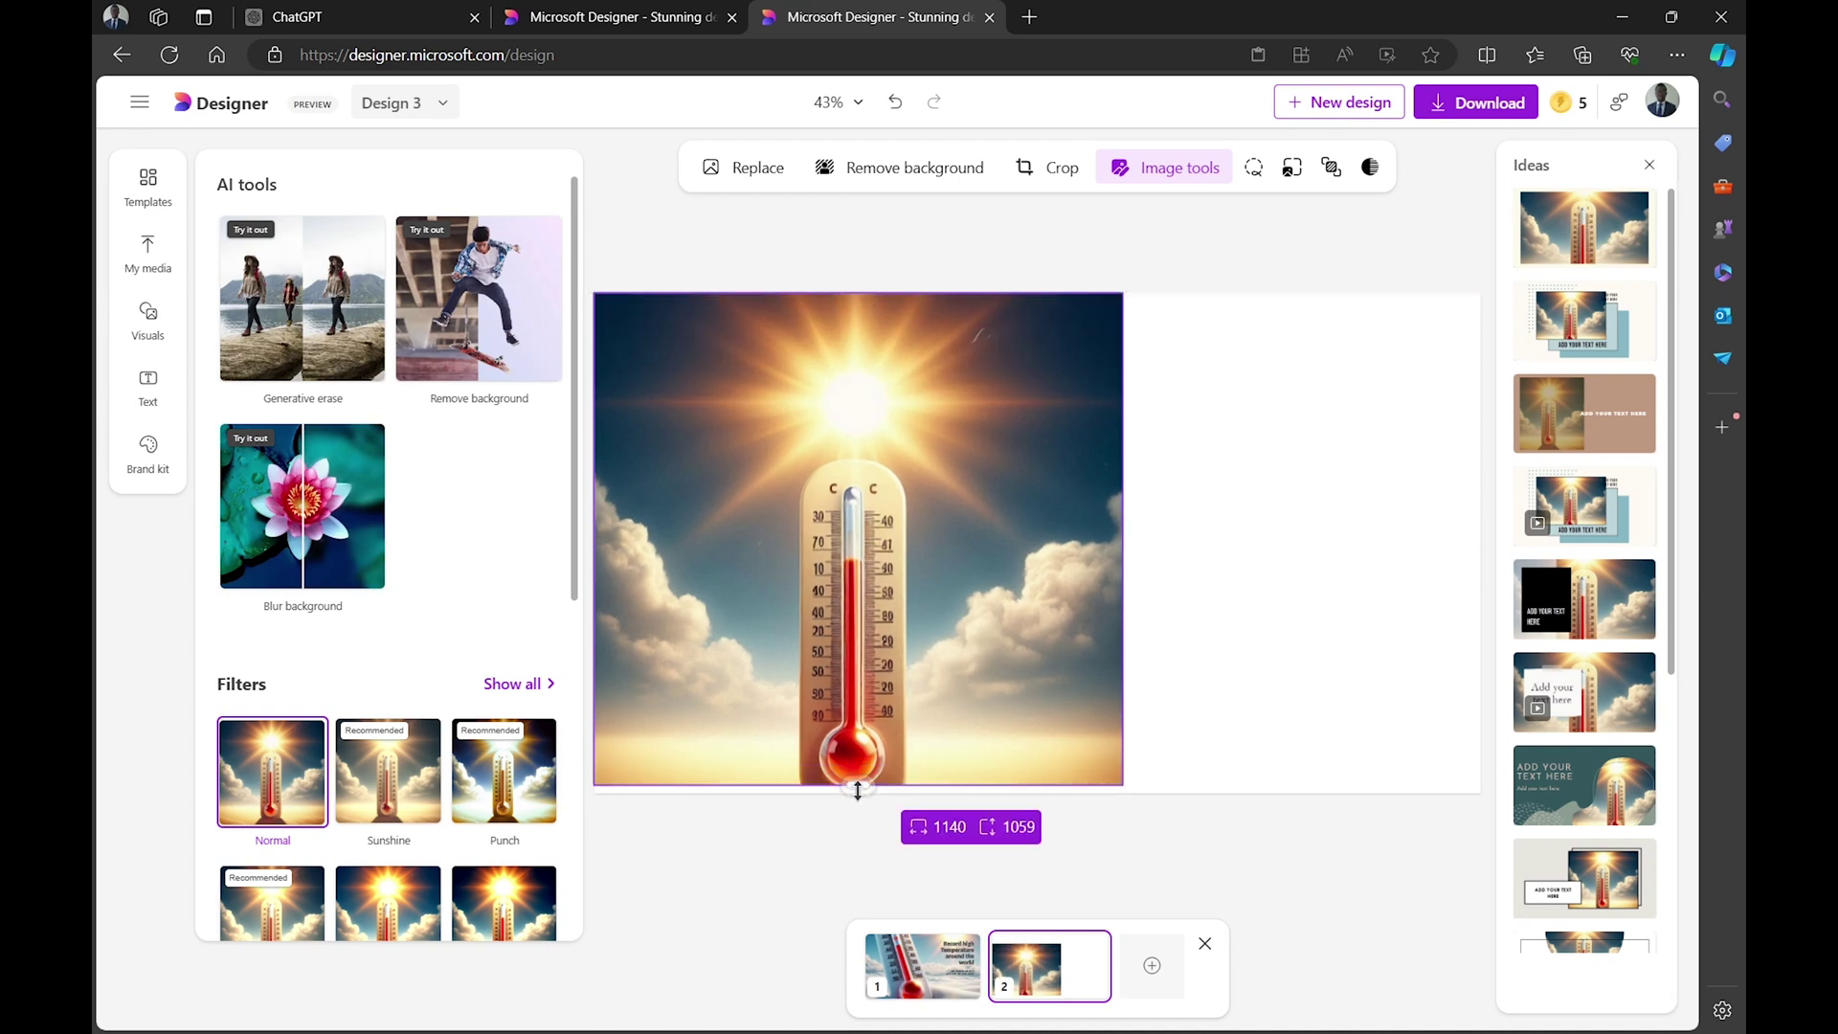
{"action": "left_click_drag", "start_coordinate": [858, 766], "coordinate": [858, 792]}
{"action": "left_click_drag", "start_coordinate": [1123, 566], "coordinate": [1482, 567]}
{"action": "left_click", "coordinate": [1192, 867]}
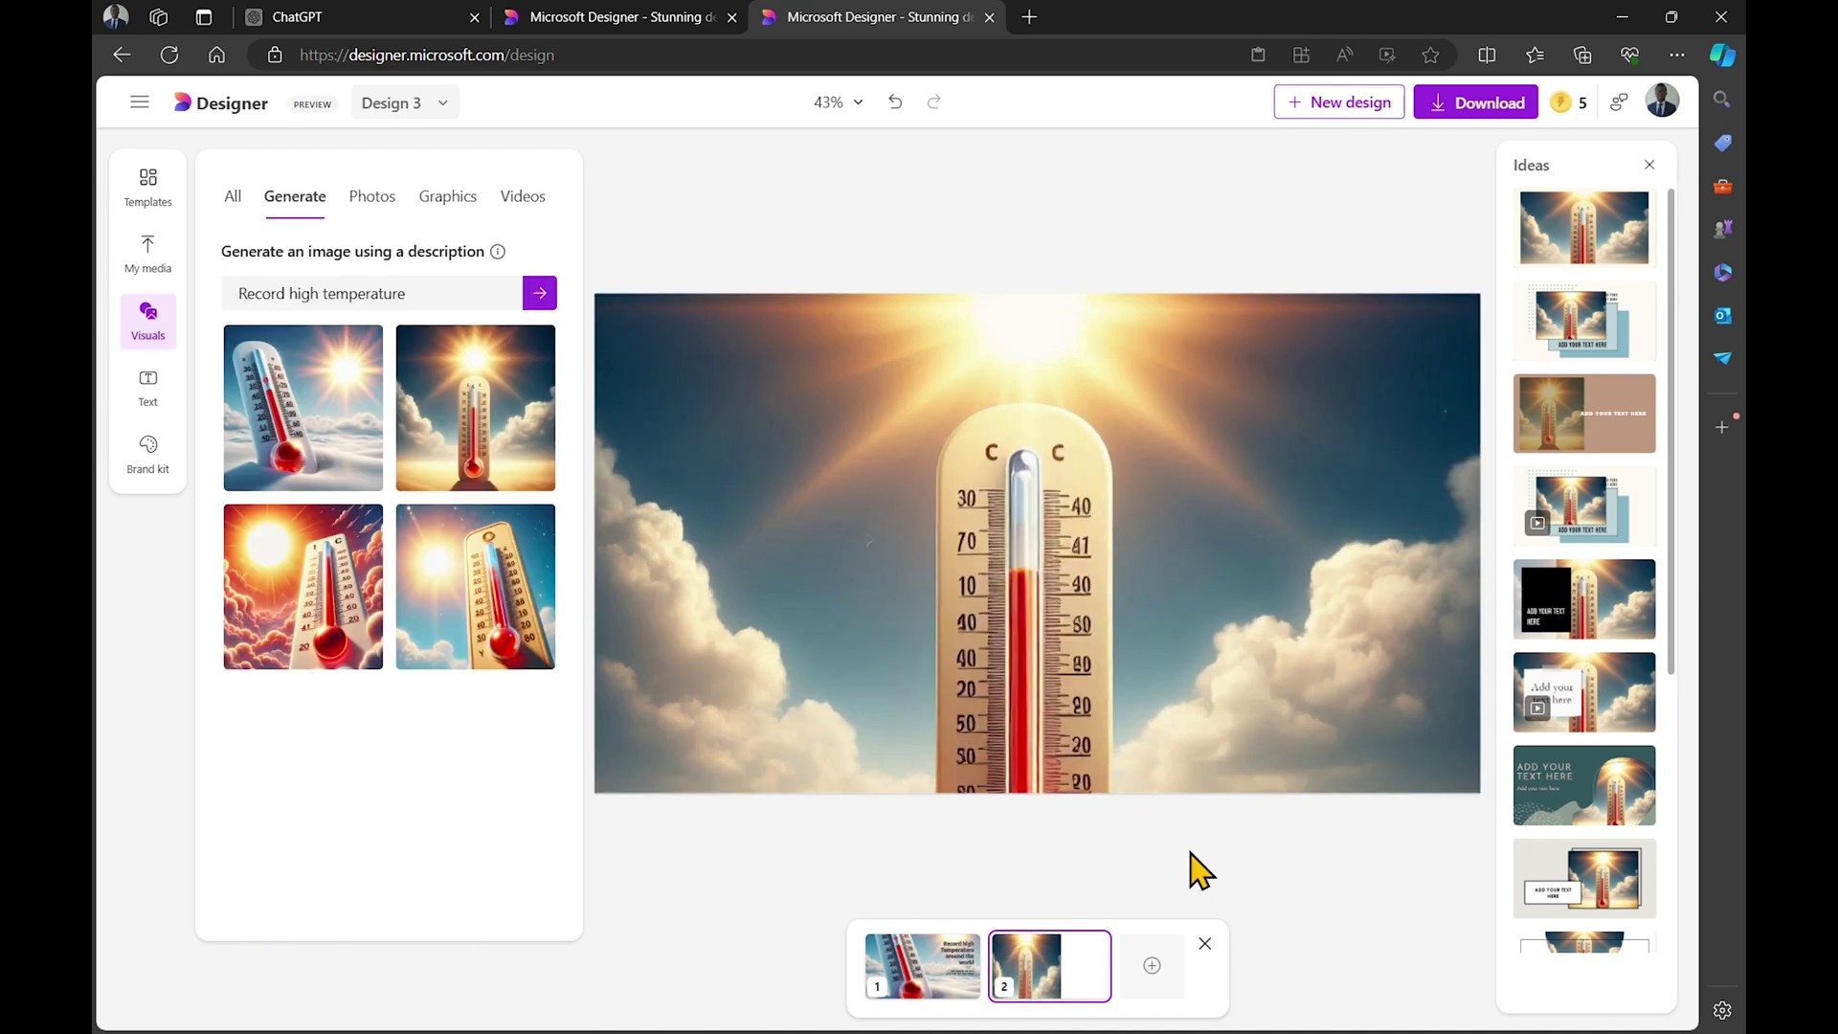
{"action": "left_click", "coordinate": [1582, 821]}
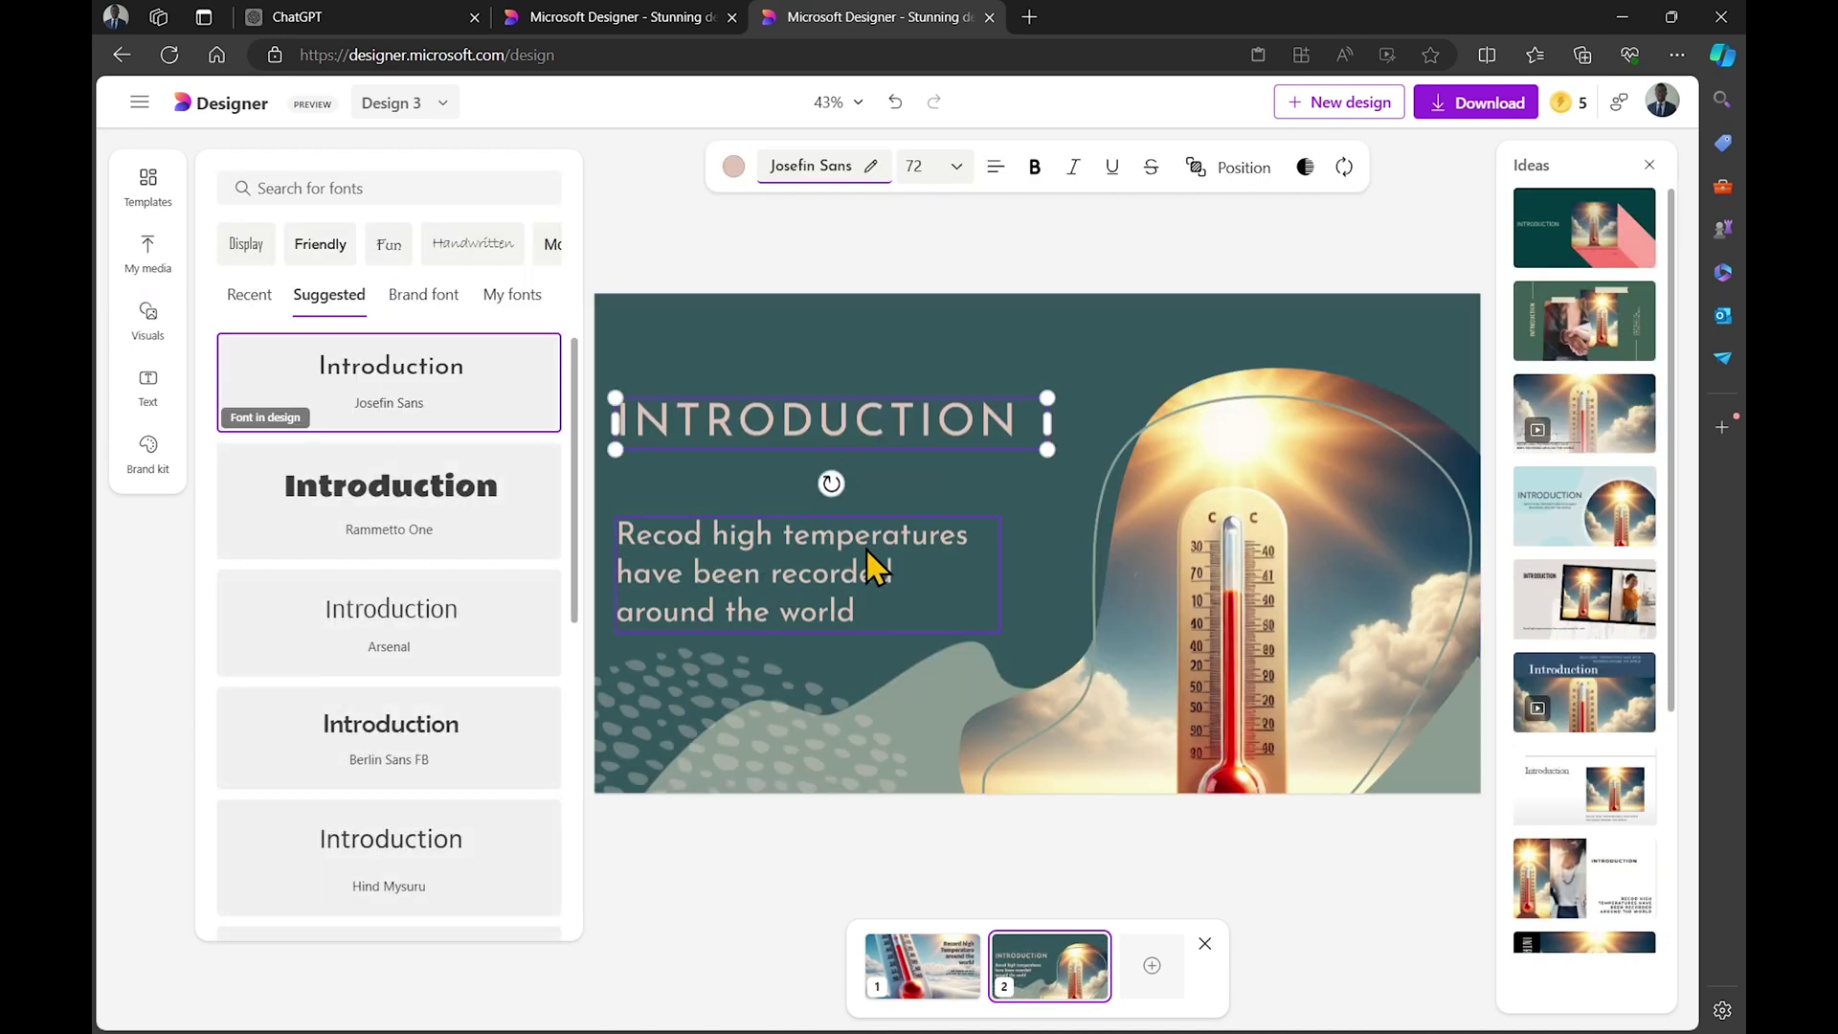